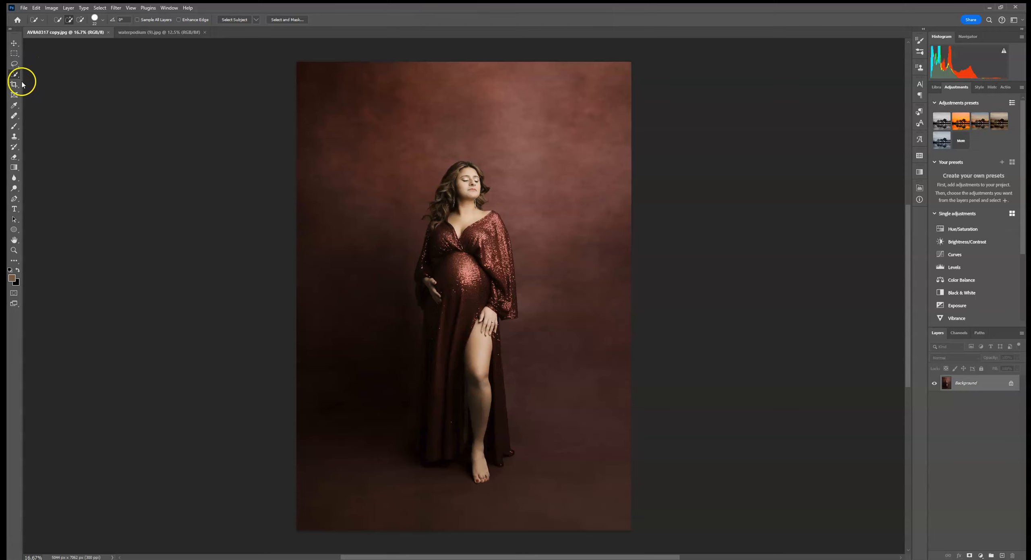
# Step: Select the woman with Select Subject and mask a duplicate of the Background layer to that selection
pyautogui.click(234, 21)
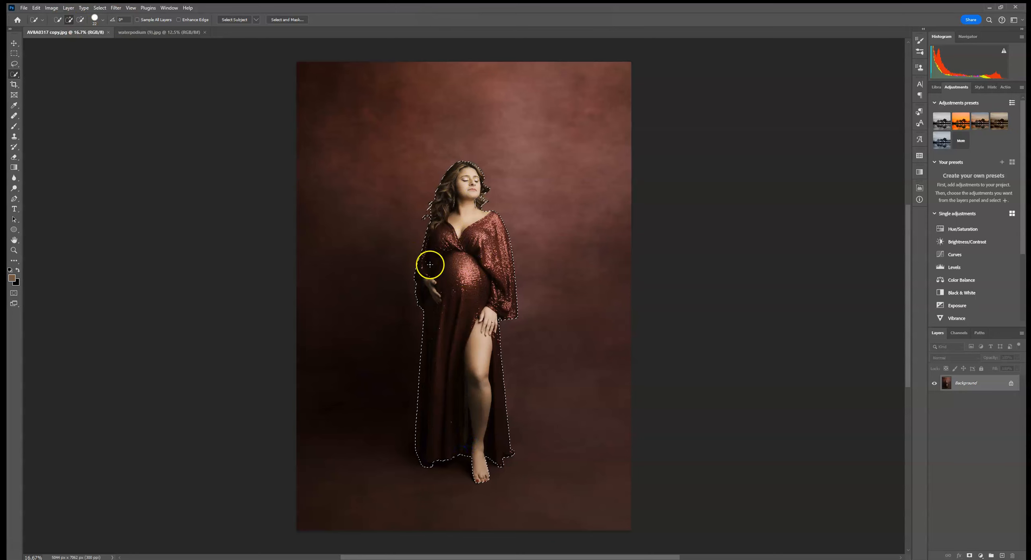
pyautogui.moveTo(989, 385); pyautogui.dragTo(1003, 555)
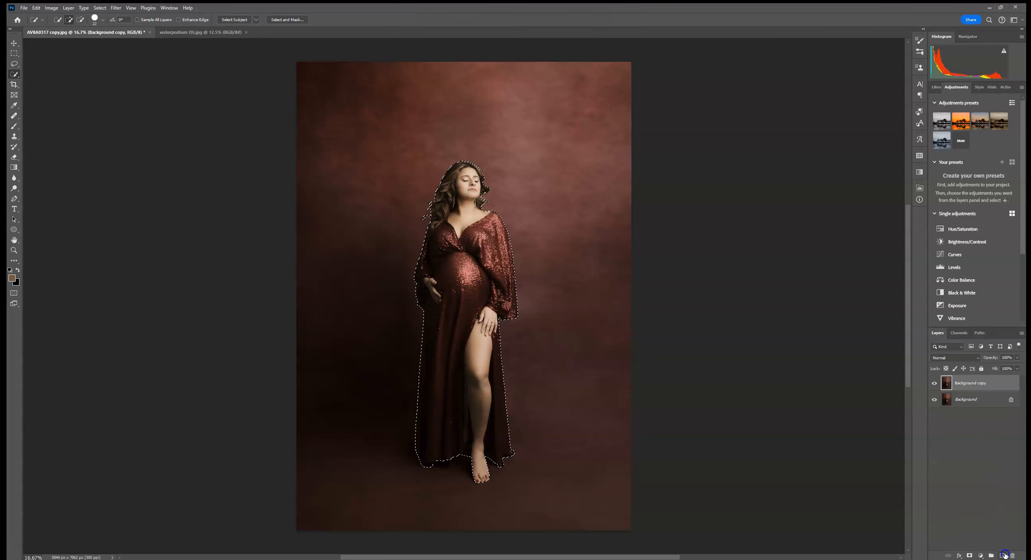
pyautogui.click(971, 556)
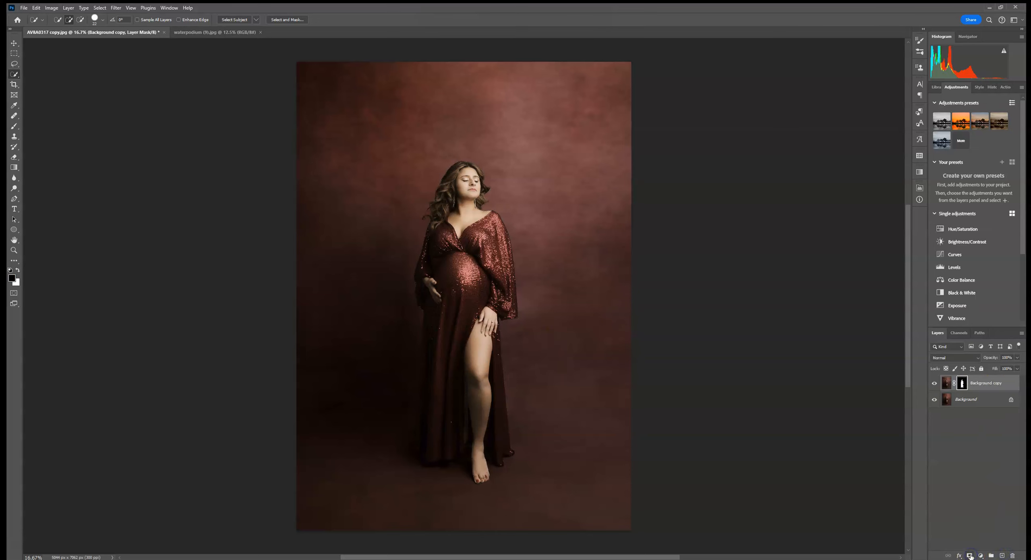
# Step: Copy the entire waterpodium (9).jpg image and paste it into the portrait document
pyautogui.click(193, 33)
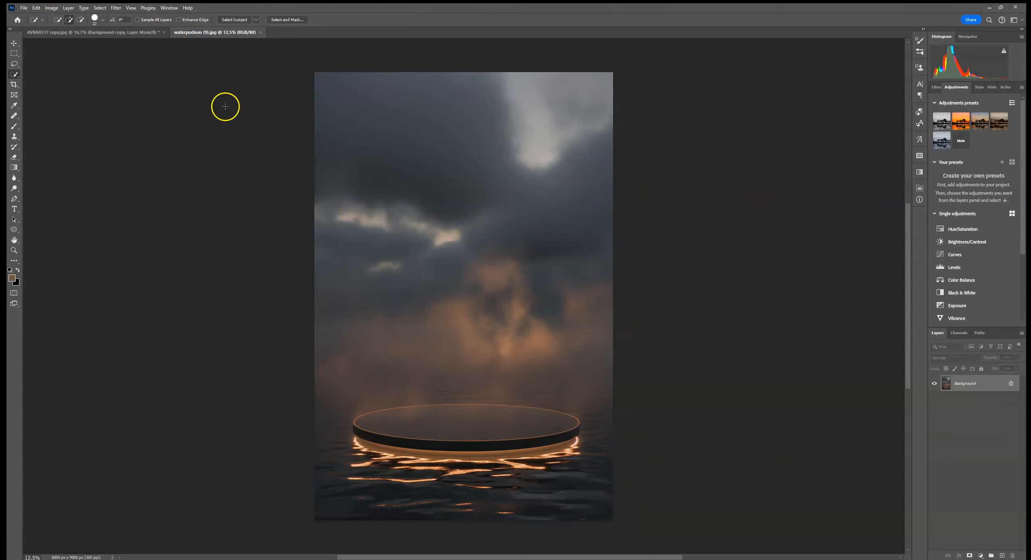
pyautogui.click(100, 8)
pyautogui.click(106, 16)
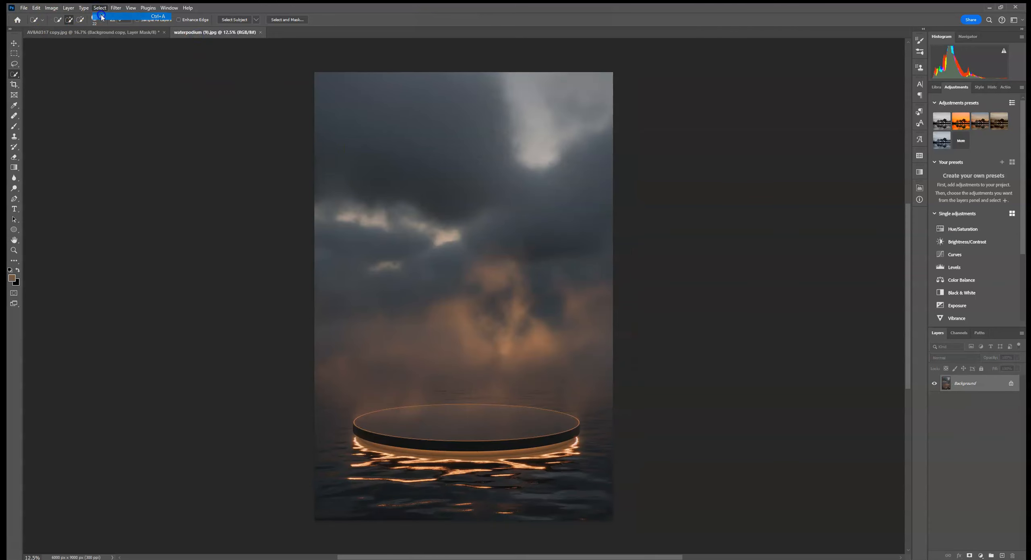
pyautogui.click(36, 8)
pyautogui.click(44, 62)
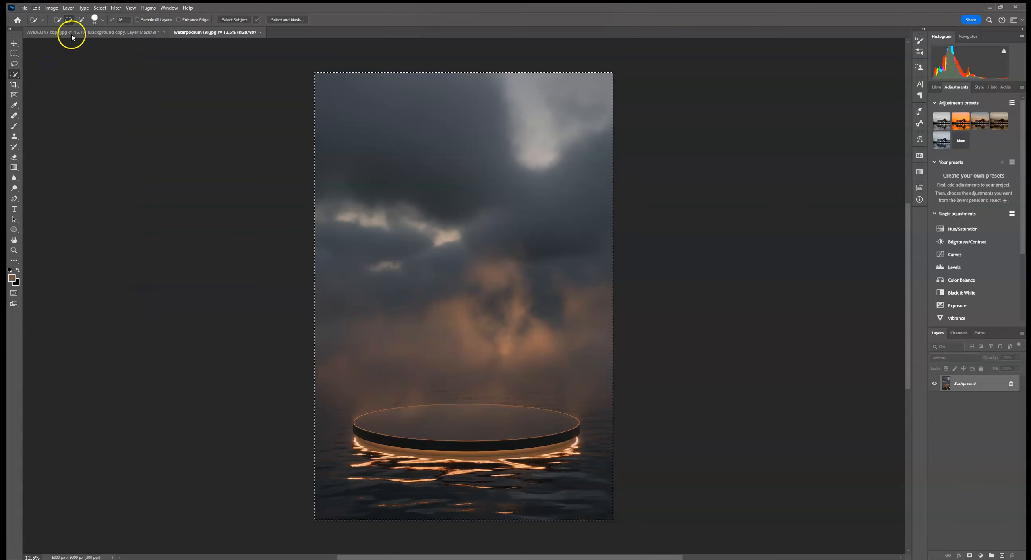
pyautogui.click(69, 31)
pyautogui.click(36, 8)
pyautogui.click(44, 78)
# Step: Scale the pasted podium backdrop to about 84% so it spans the canvas width with the whole podium in the lower part
pyautogui.click(14, 43)
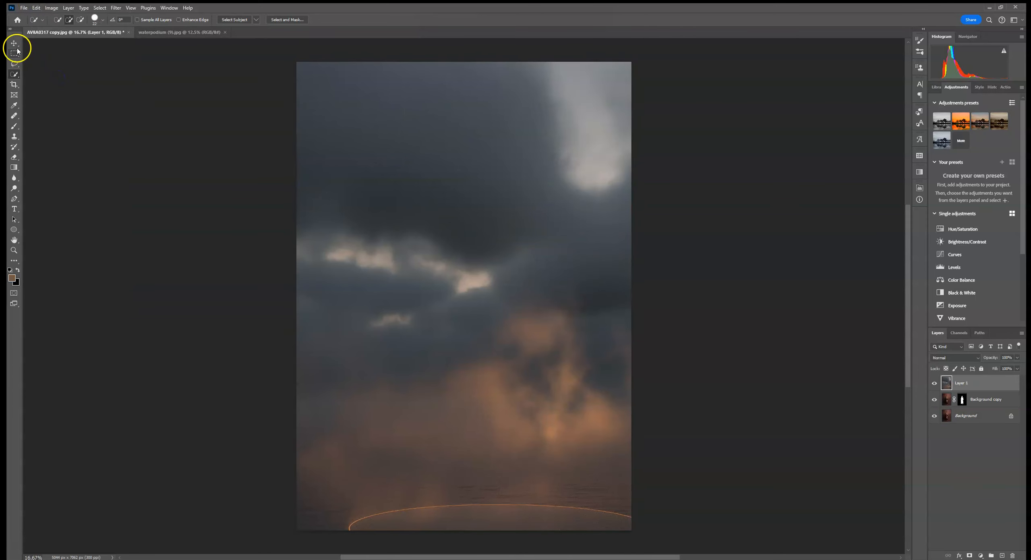
pyautogui.moveTo(694, 360); pyautogui.dragTo(631, 358)
pyautogui.moveTo(568, 375); pyautogui.dragTo(573, 316)
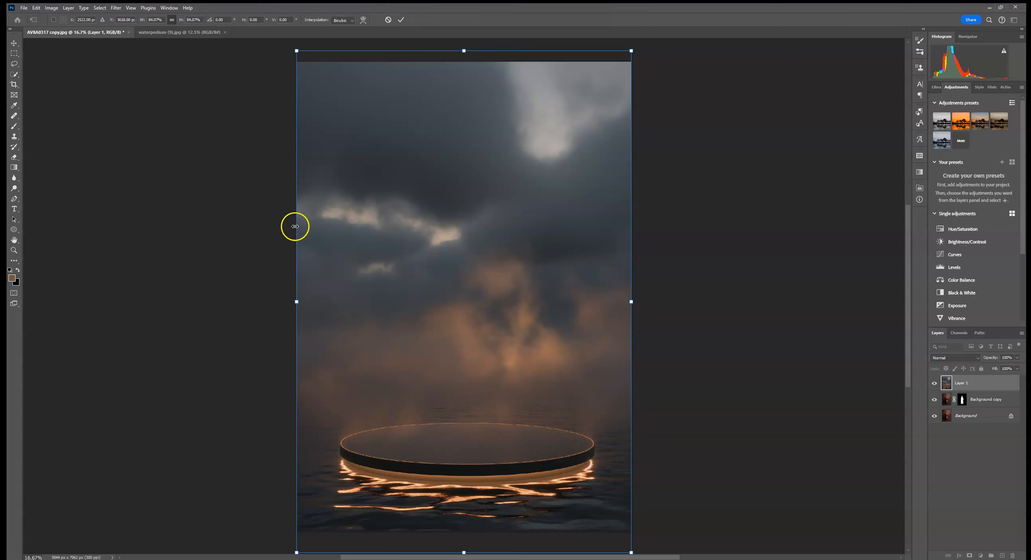
pyautogui.click(401, 20)
pyautogui.click(434, 103)
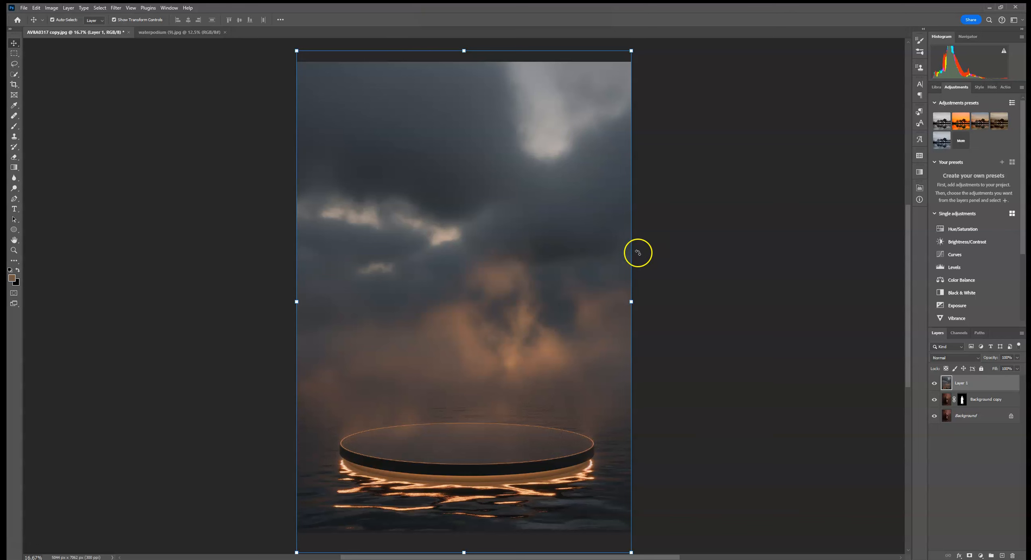
# Step: Fine-tune the podium backdrop's vertical position, placing it slightly lower on the canvas
pyautogui.click(631, 301)
pyautogui.moveTo(546, 255)
pyautogui.mouseDown()
pyautogui.moveTo(548, 289)
pyautogui.moveTo(547, 240)
pyautogui.mouseUp()
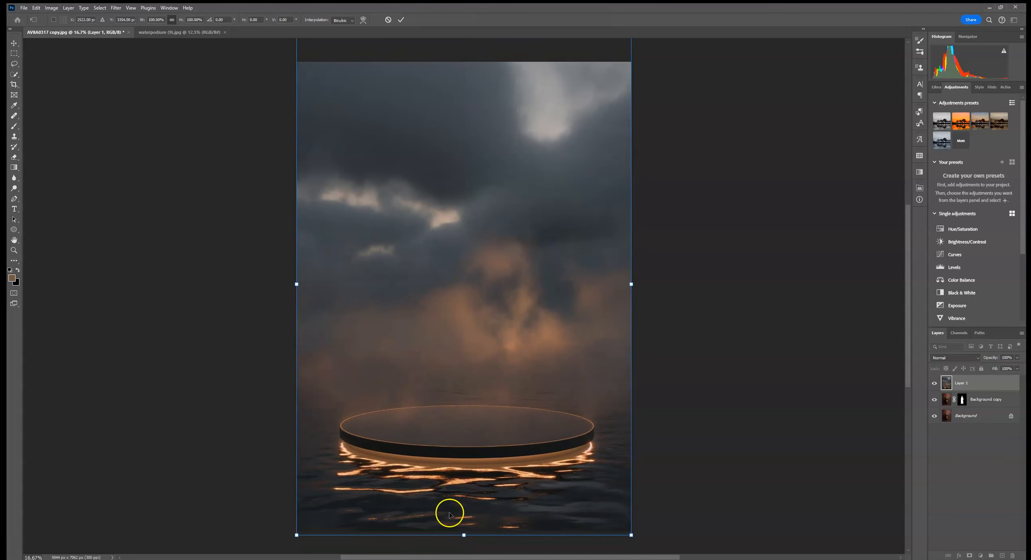
pyautogui.moveTo(519, 341)
pyautogui.mouseDown()
pyautogui.moveTo(519, 384)
pyautogui.moveTo(522, 358)
pyautogui.mouseUp()
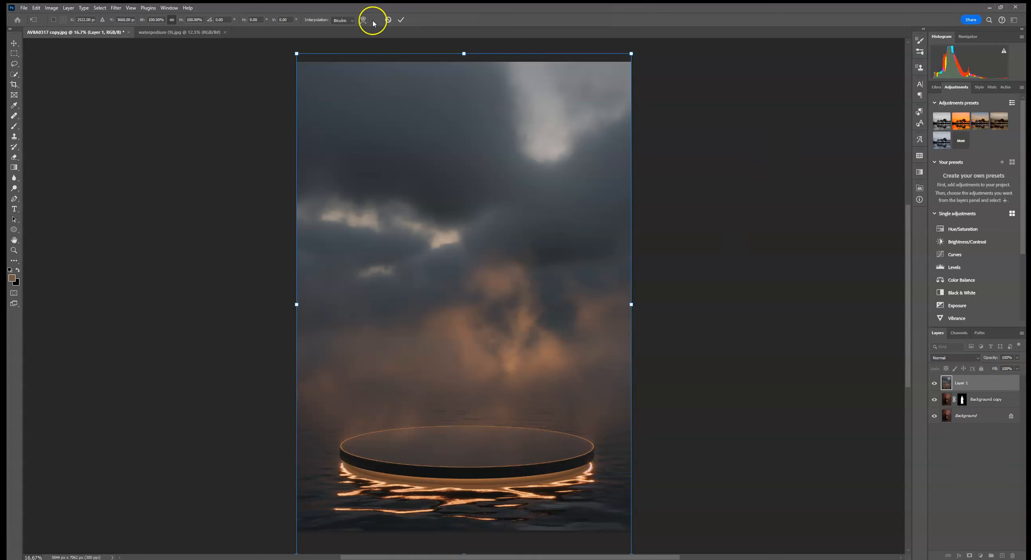
pyautogui.click(401, 19)
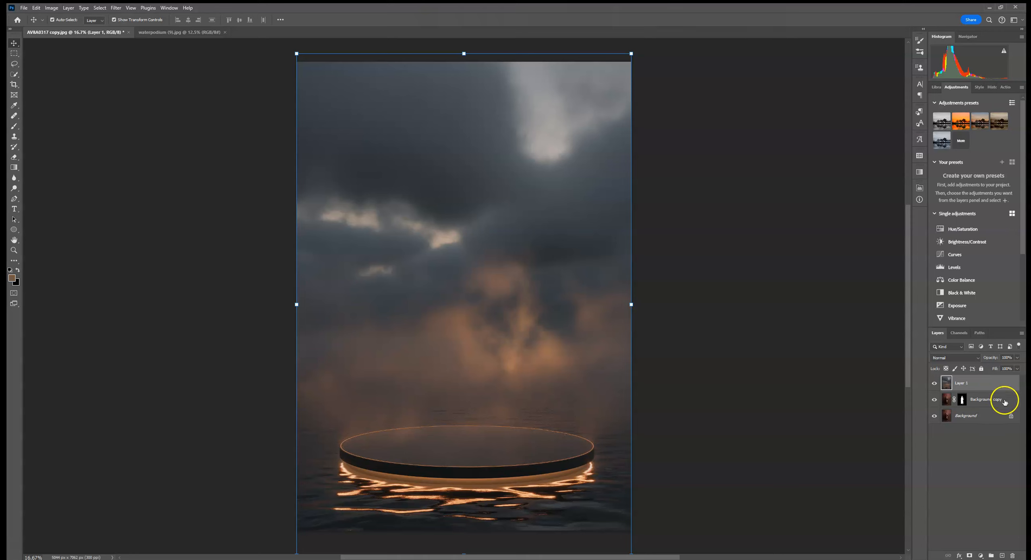
# Step: Bring the masked woman above the podium backdrop and scale her to about 85%, standing with her feet on the podium
pyautogui.moveTo(1003, 408); pyautogui.dragTo(979, 405)
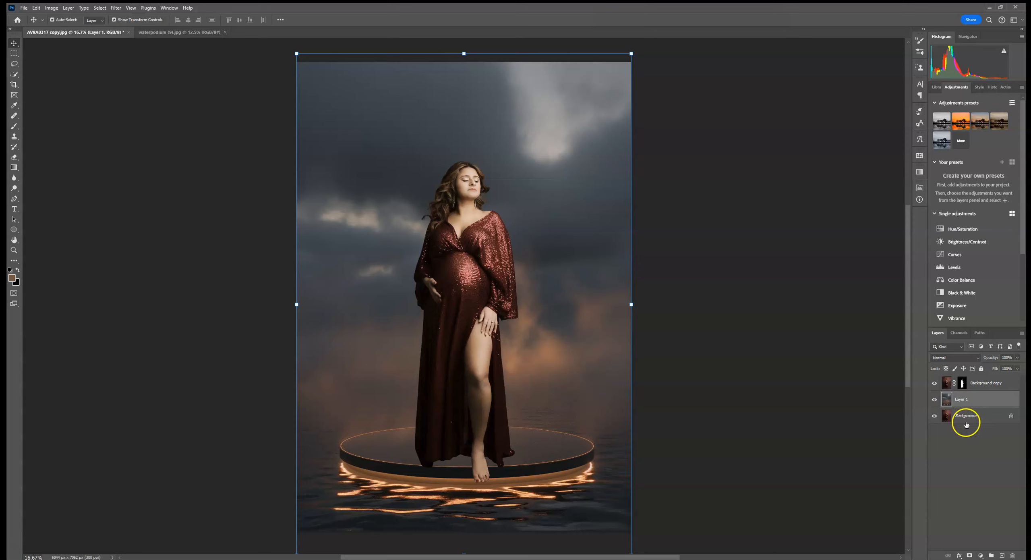
pyautogui.click(986, 382)
pyautogui.click(631, 62)
pyautogui.moveTo(632, 62); pyautogui.dragTo(573, 118)
pyautogui.moveTo(492, 239); pyautogui.dragTo(524, 218)
pyautogui.moveTo(617, 107)
pyautogui.mouseDown()
pyautogui.moveTo(592, 136)
pyautogui.moveTo(610, 116)
pyautogui.mouseUp()
pyautogui.moveTo(565, 186); pyautogui.dragTo(564, 176)
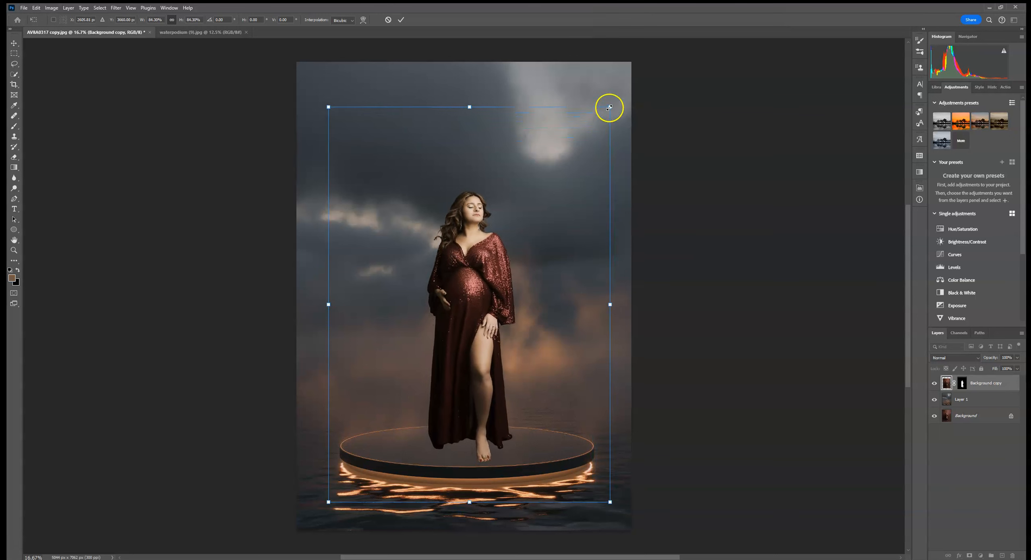
pyautogui.moveTo(611, 108); pyautogui.dragTo(613, 103)
pyautogui.moveTo(571, 139); pyautogui.dragTo(567, 142)
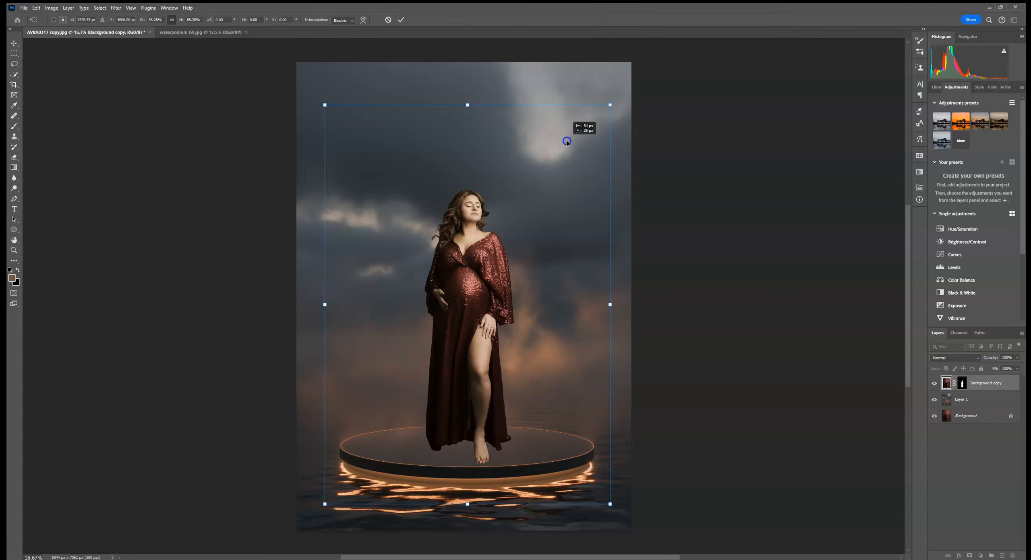
pyautogui.click(401, 19)
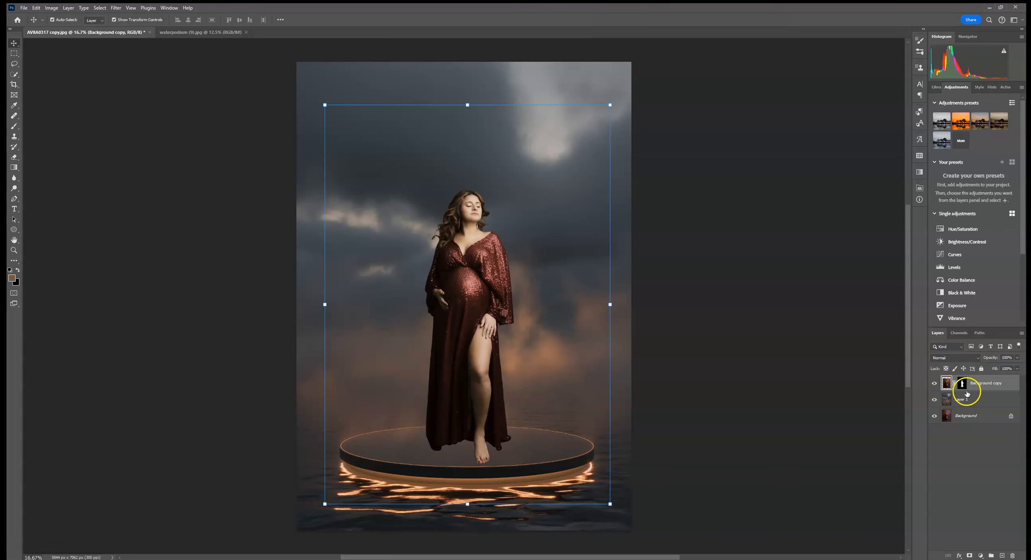
# Step: Add a Curves adjustment clipped to the woman's layer, with a midtone control point at about 134
pyautogui.click(967, 255)
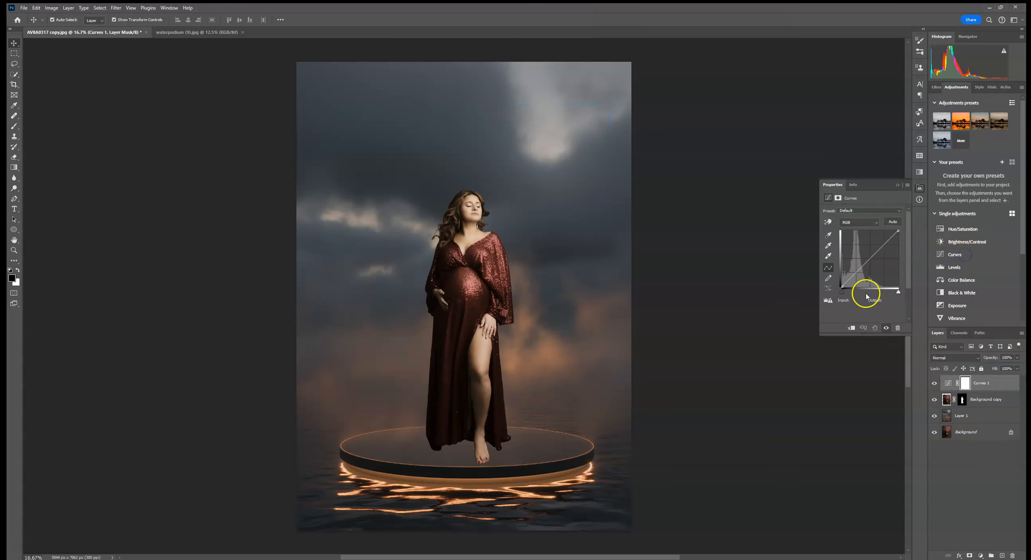
pyautogui.click(851, 328)
pyautogui.moveTo(867, 258); pyautogui.dragTo(871, 260)
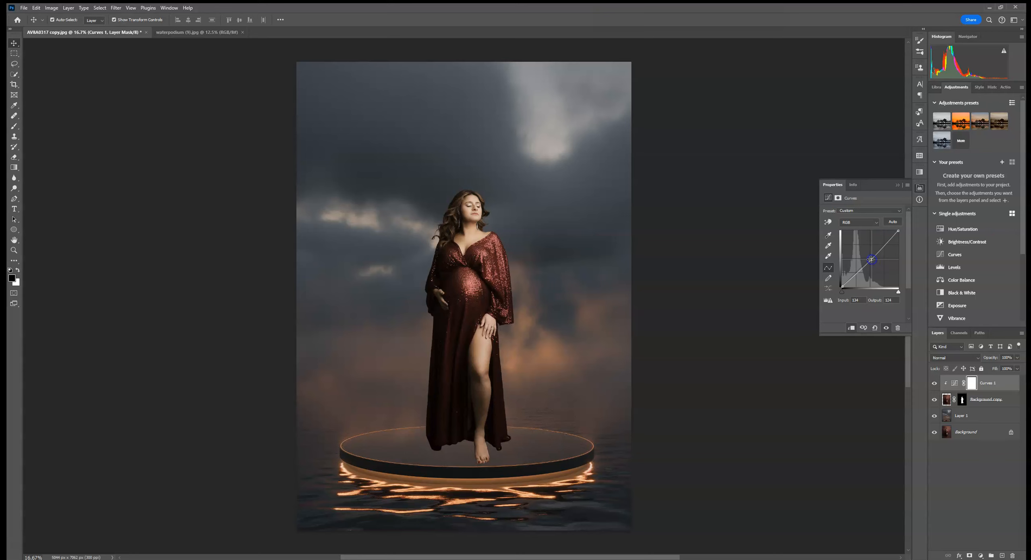
pyautogui.click(898, 185)
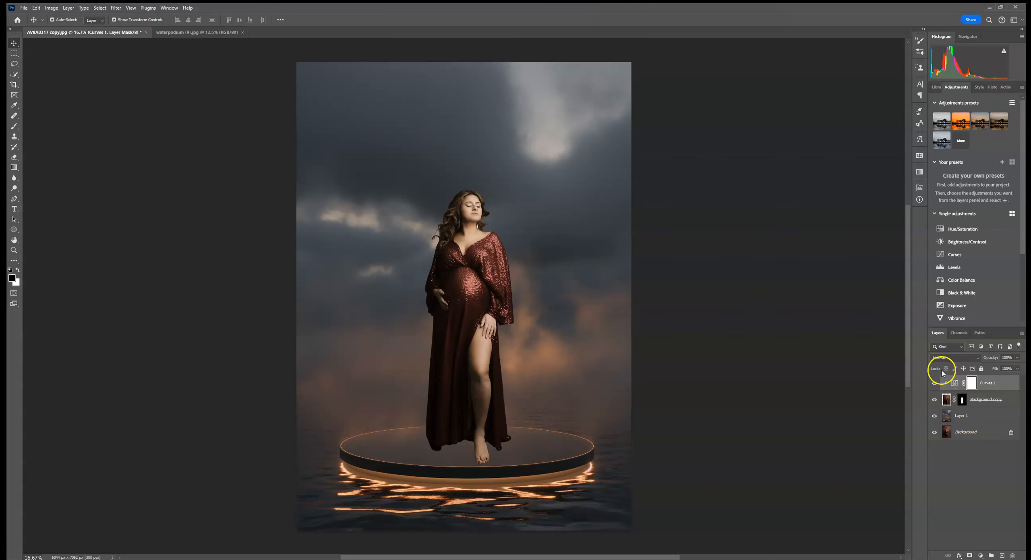
# Step: Create a new clipped layer directly above the woman's layer and set its blend mode to Color
pyautogui.click(993, 400)
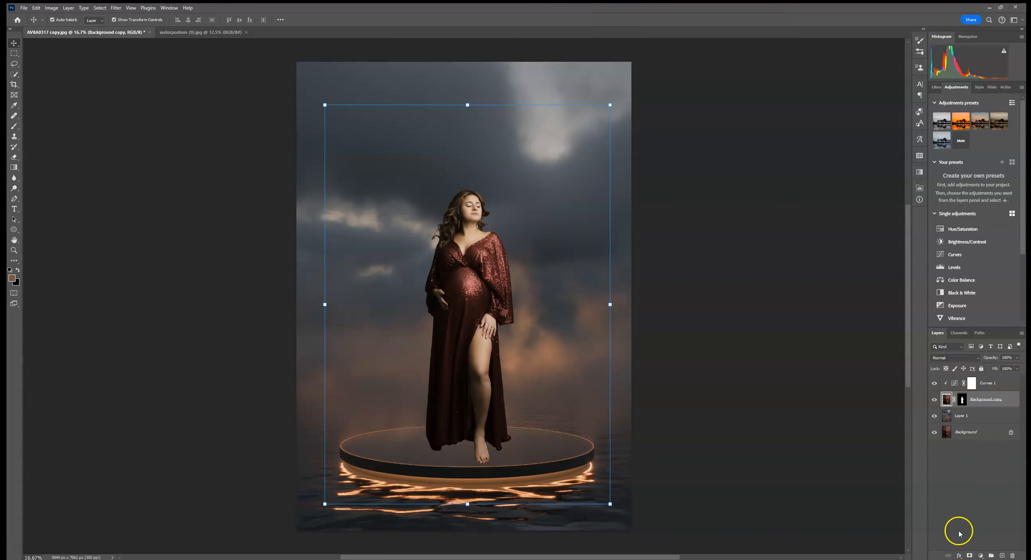
pyautogui.click(1003, 556)
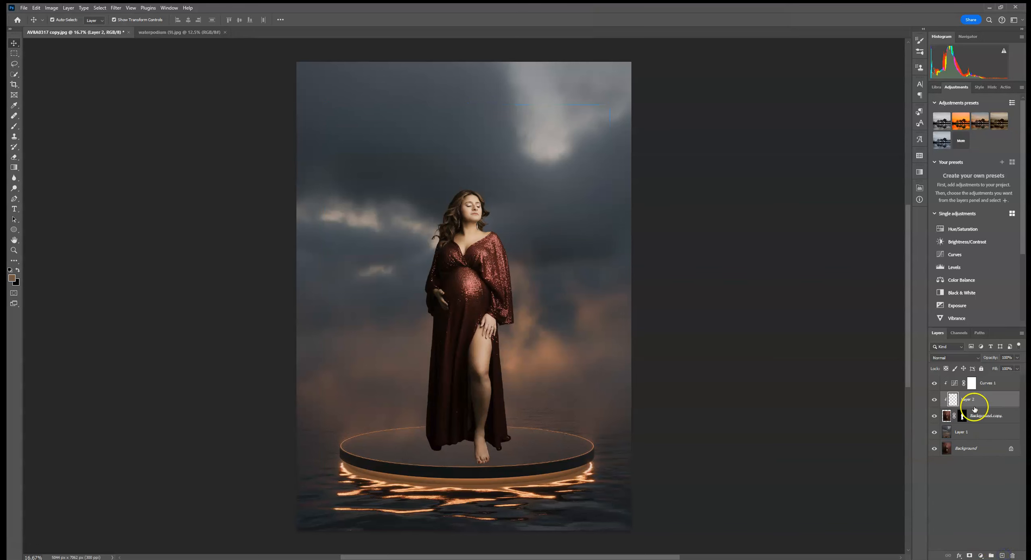
pyautogui.click(954, 357)
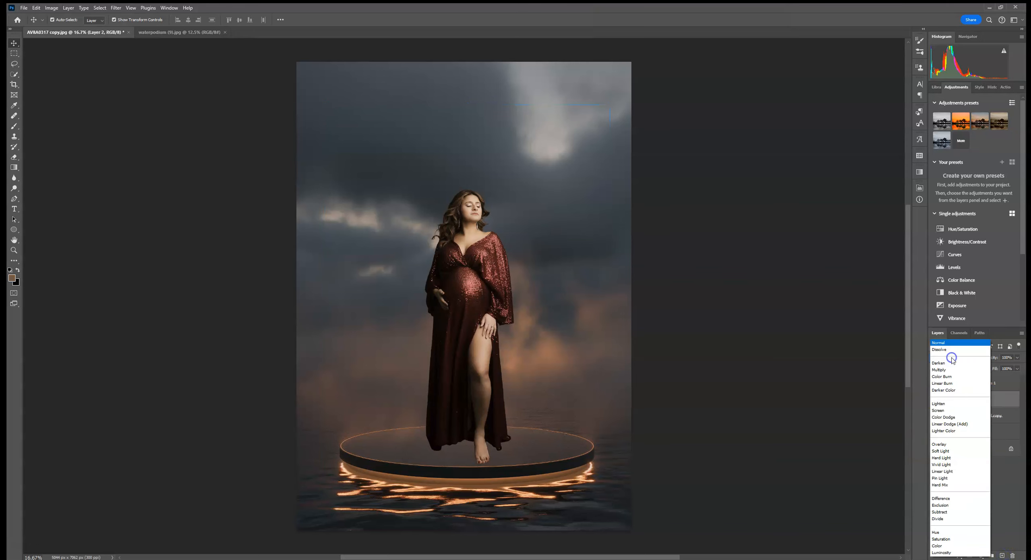
pyautogui.click(942, 546)
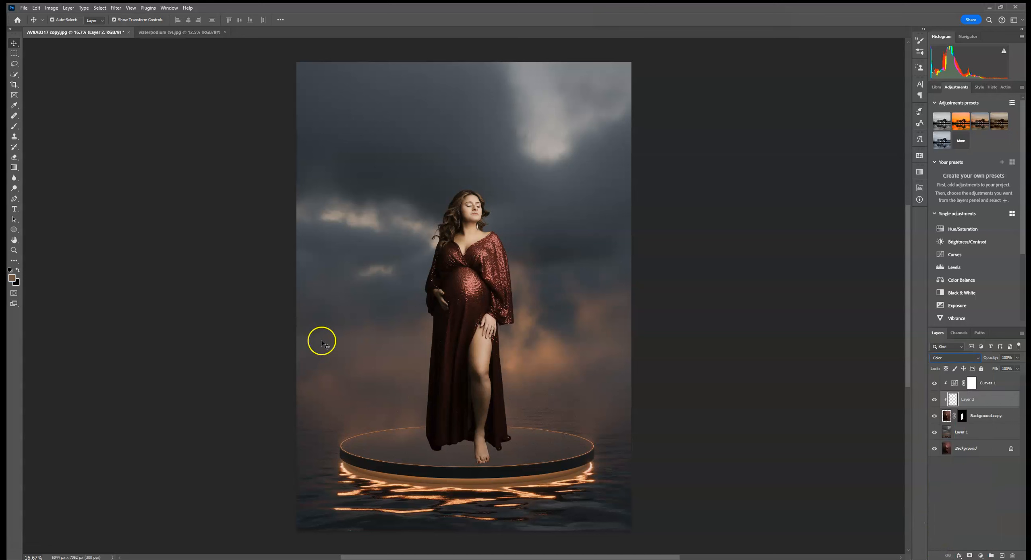
# Step: Sample the orange glow below the podium and paint it over the dress's belly and sleeve with a Soft Round brush
pyautogui.click(14, 126)
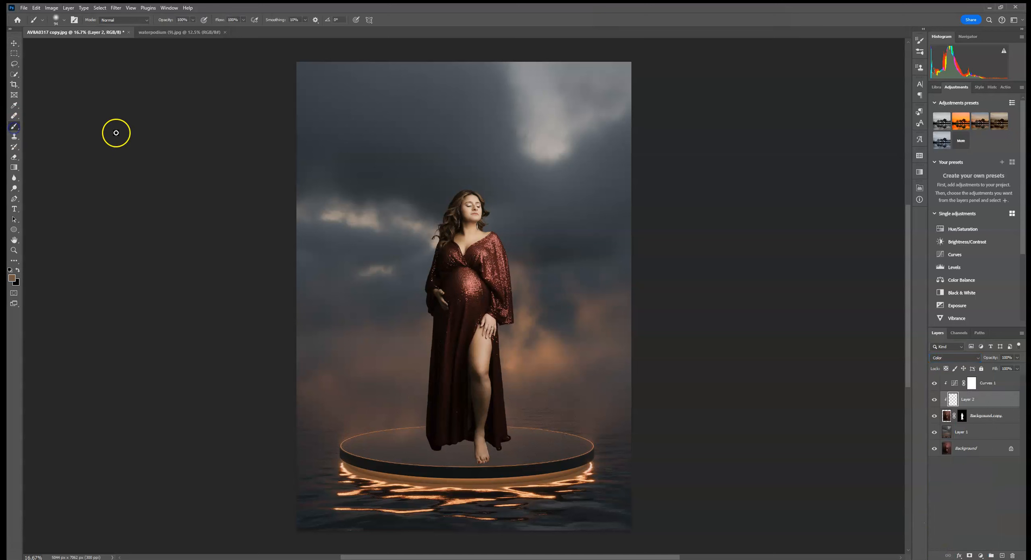
pyautogui.click(63, 20)
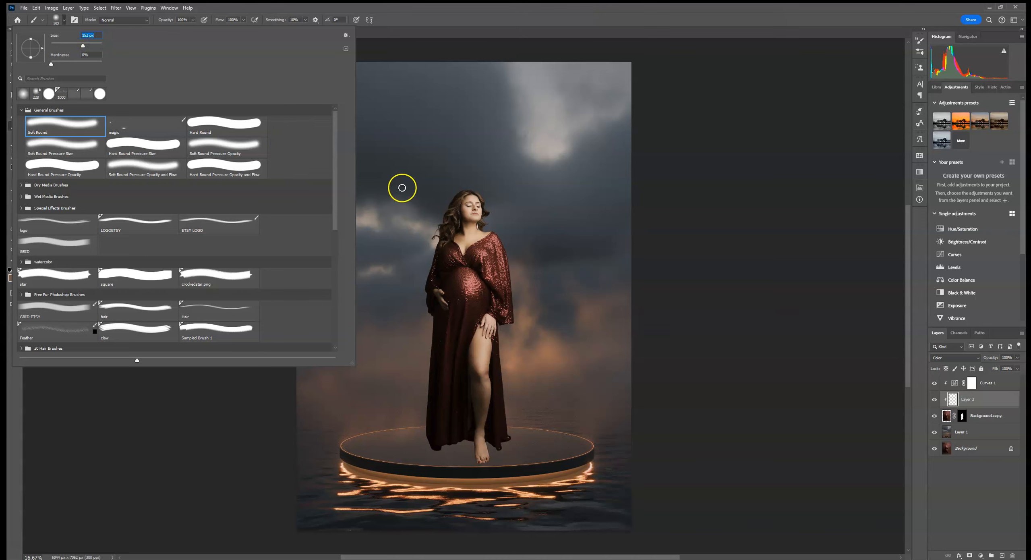
pyautogui.click(756, 146)
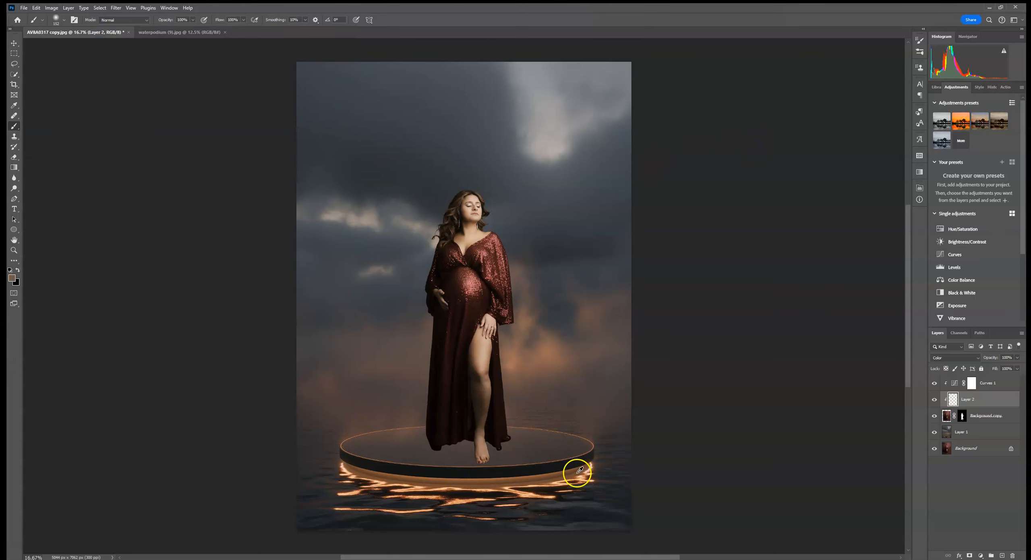
pyautogui.keyDown('alt'); pyautogui.click(488, 480); pyautogui.keyUp('alt')
pyautogui.moveTo(466, 318); pyautogui.dragTo(459, 337)
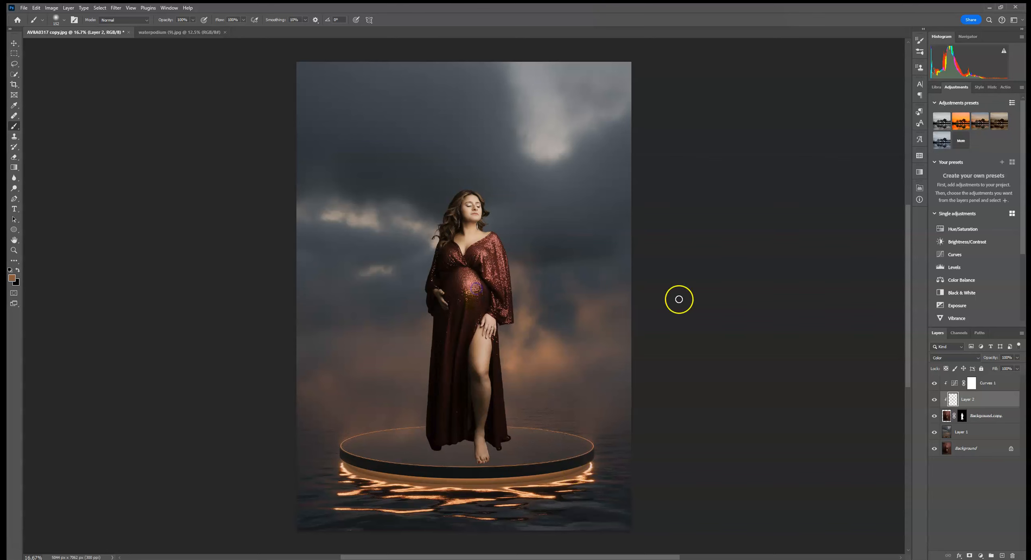
pyautogui.moveTo(490, 278)
pyautogui.mouseDown()
pyautogui.moveTo(489, 259)
pyautogui.moveTo(472, 284)
pyautogui.mouseUp()
pyautogui.scroll(4, 487, 286)
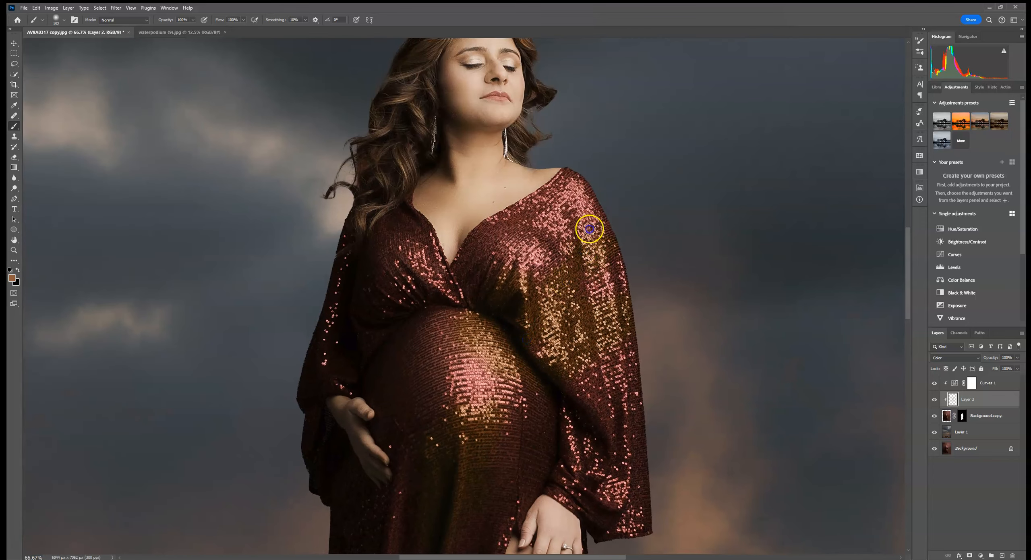
# Step: Paint the orange tint along the neckline, cuff and leg-slit edges of the dress with a 20 px brush
pyautogui.click(64, 19)
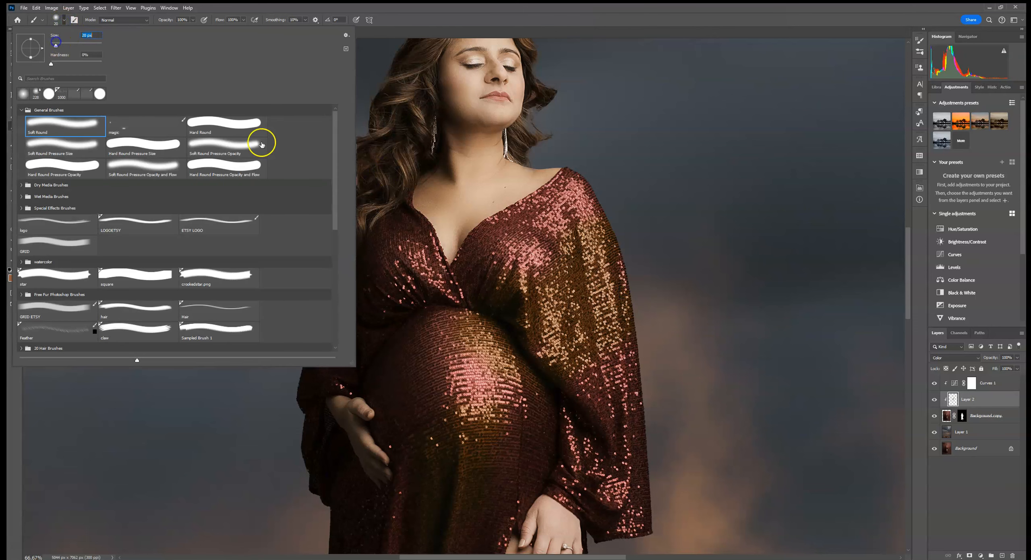
pyautogui.click(511, 245)
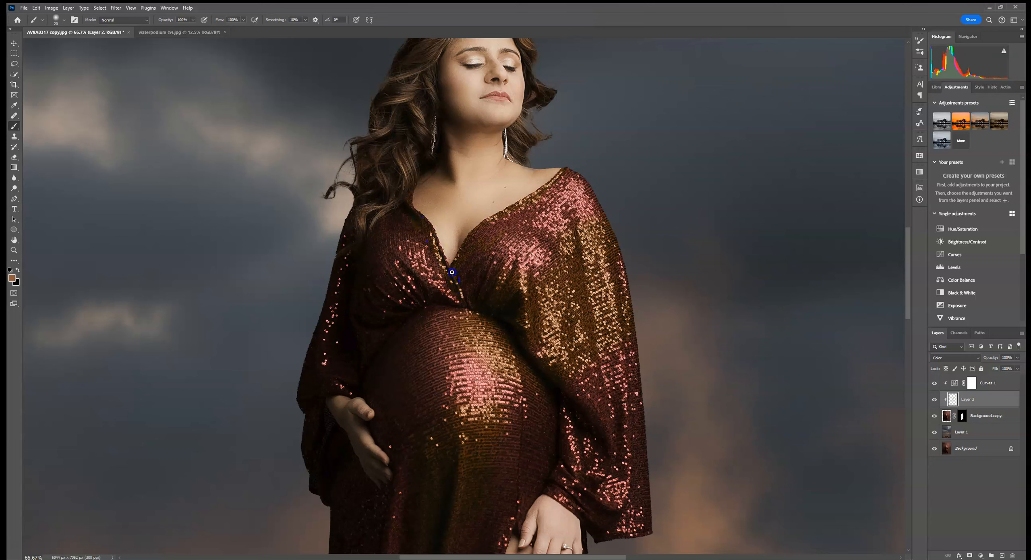
pyautogui.moveTo(438, 310); pyautogui.dragTo(423, 222)
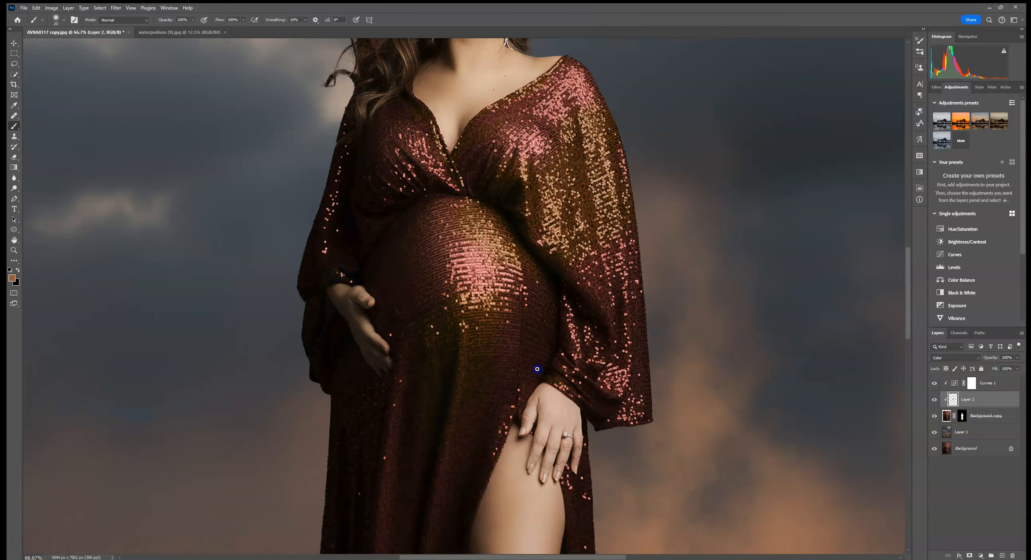
pyautogui.click(562, 377)
pyautogui.scroll(-3, 589, 458)
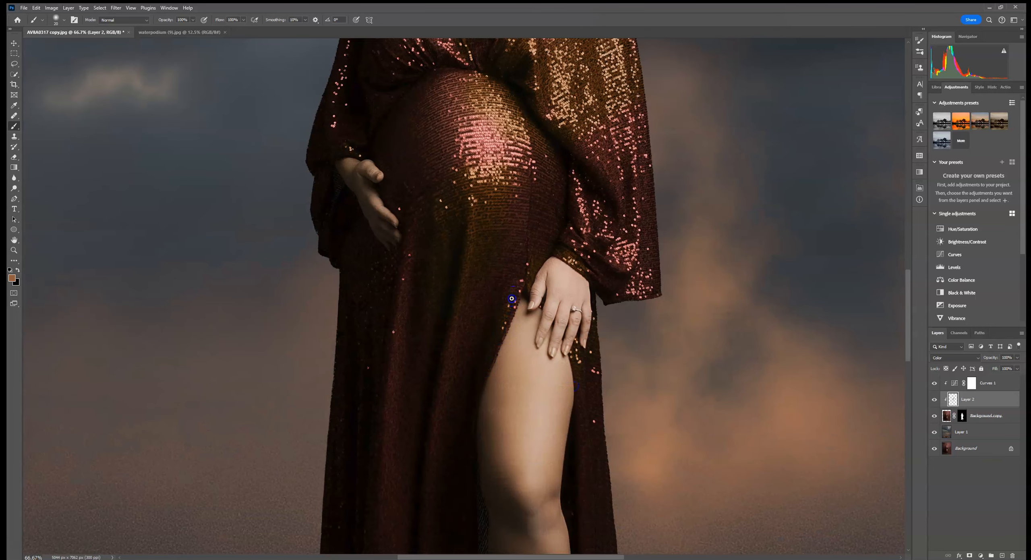
pyautogui.moveTo(577, 393); pyautogui.dragTo(575, 368)
# Step: Enlarge the brush to about 168 px and tint the dress across the belly and upper skirt
pyautogui.click(64, 20)
pyautogui.click(86, 45)
pyautogui.moveTo(469, 154); pyautogui.dragTo(497, 167)
pyautogui.moveTo(478, 252)
pyautogui.mouseDown()
pyautogui.moveTo(508, 256)
pyautogui.moveTo(456, 305)
pyautogui.mouseUp()
pyautogui.moveTo(337, 405)
pyautogui.mouseDown()
pyautogui.moveTo(331, 323)
pyautogui.moveTo(366, 297)
pyautogui.moveTo(395, 305)
pyautogui.mouseUp()
pyautogui.moveTo(401, 427); pyautogui.dragTo(445, 268)
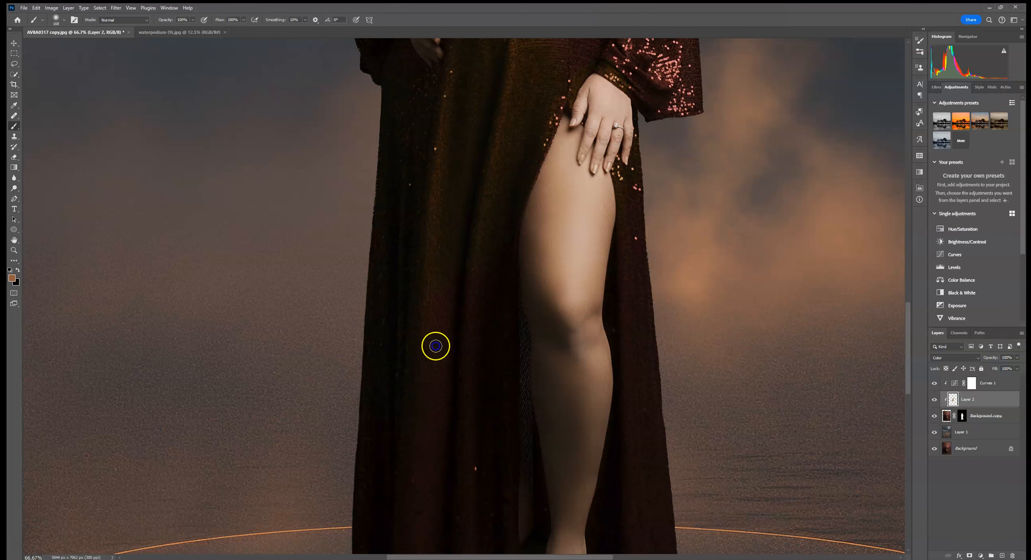
# Step: Tint the lower skirt down to the hem and the dress panel behind the bare leg
pyautogui.scroll(-4, 512, 387)
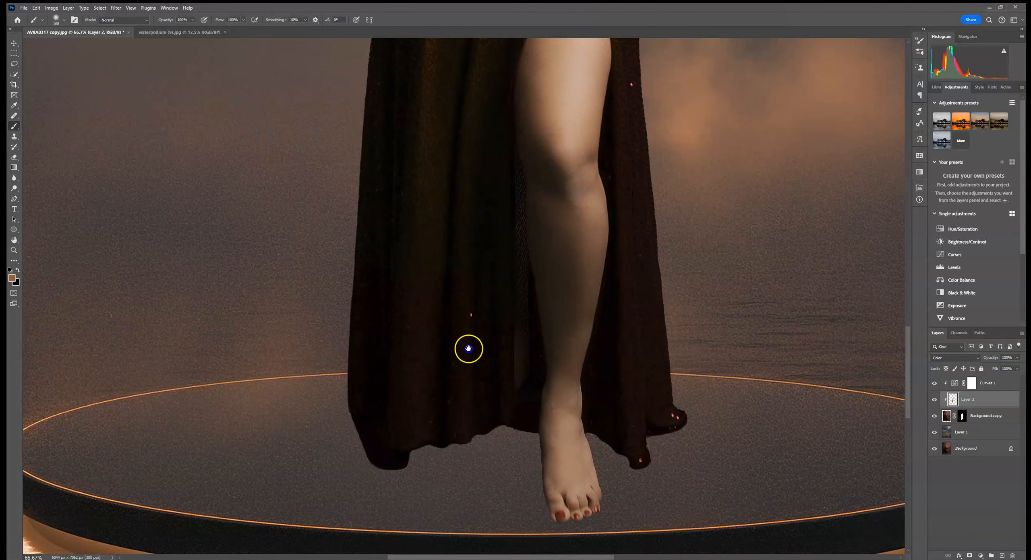
pyautogui.moveTo(407, 431)
pyautogui.mouseDown()
pyautogui.moveTo(375, 460)
pyautogui.moveTo(422, 357)
pyautogui.moveTo(494, 415)
pyautogui.moveTo(471, 336)
pyautogui.mouseUp()
pyautogui.moveTo(491, 265)
pyautogui.mouseDown()
pyautogui.moveTo(489, 410)
pyautogui.moveTo(638, 382)
pyautogui.moveTo(630, 463)
pyautogui.moveTo(610, 395)
pyautogui.moveTo(655, 389)
pyautogui.mouseUp()
pyautogui.moveTo(650, 227); pyautogui.dragTo(641, 218)
pyautogui.moveTo(639, 255)
pyautogui.mouseDown()
pyautogui.moveTo(619, 309)
pyautogui.moveTo(619, 363)
pyautogui.mouseUp()
# Step: Reduce the brush size and tint the dress panel behind the bare leg, the slit edge by the hand and the cuff
pyautogui.click(51, 23)
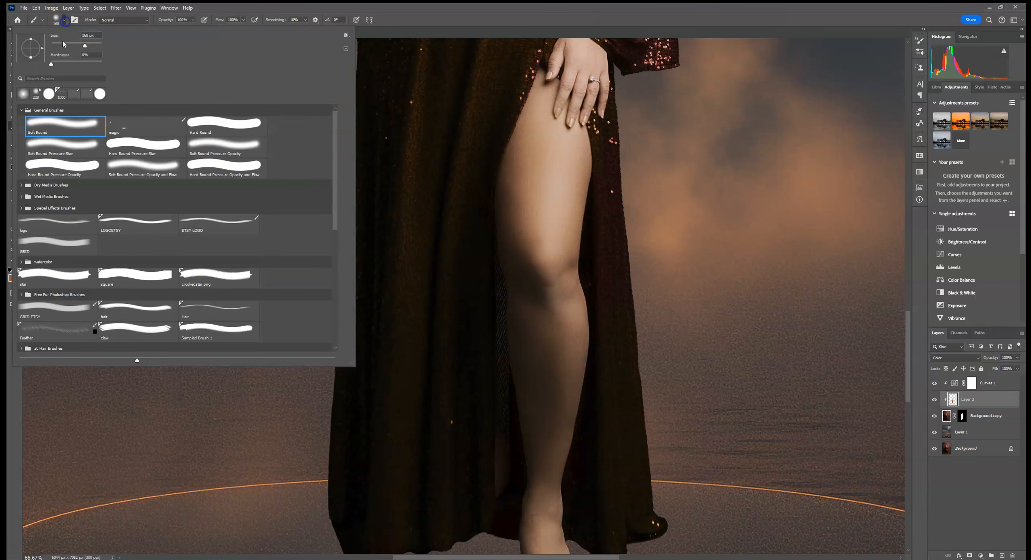
pyautogui.click(595, 348)
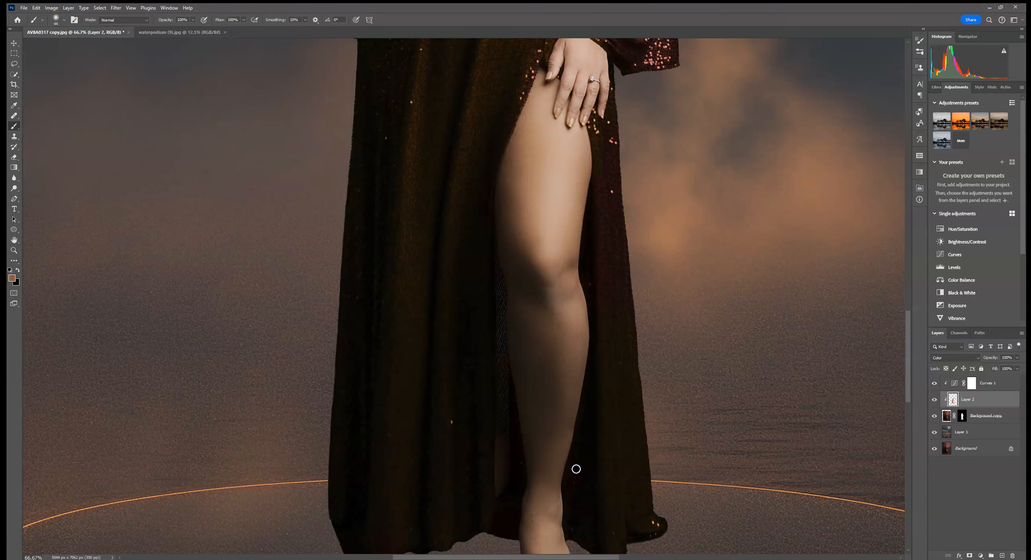
pyautogui.moveTo(614, 334); pyautogui.dragTo(603, 355)
pyautogui.scroll(5, 593, 339)
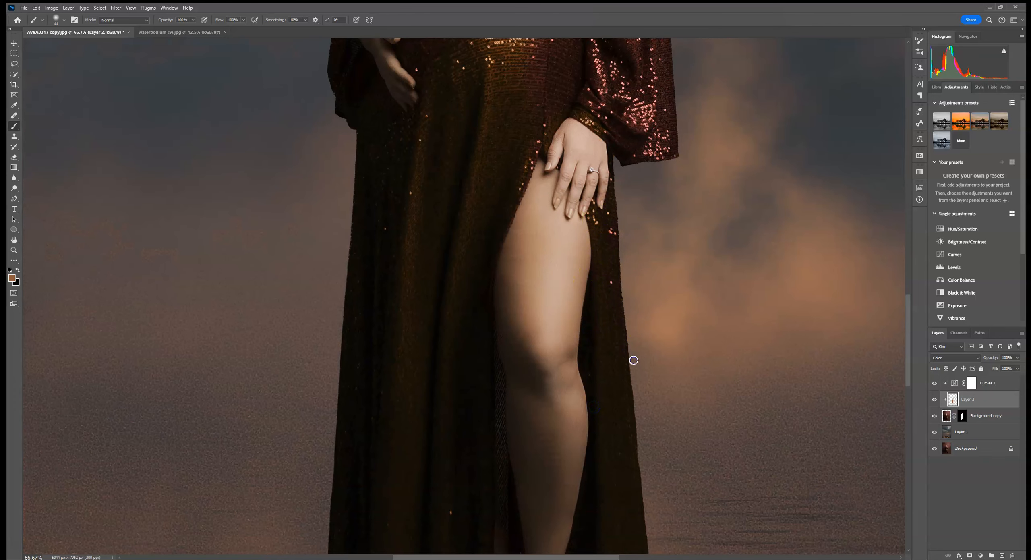
pyautogui.moveTo(616, 238)
pyautogui.mouseDown()
pyautogui.moveTo(616, 183)
pyautogui.moveTo(579, 276)
pyautogui.mouseUp()
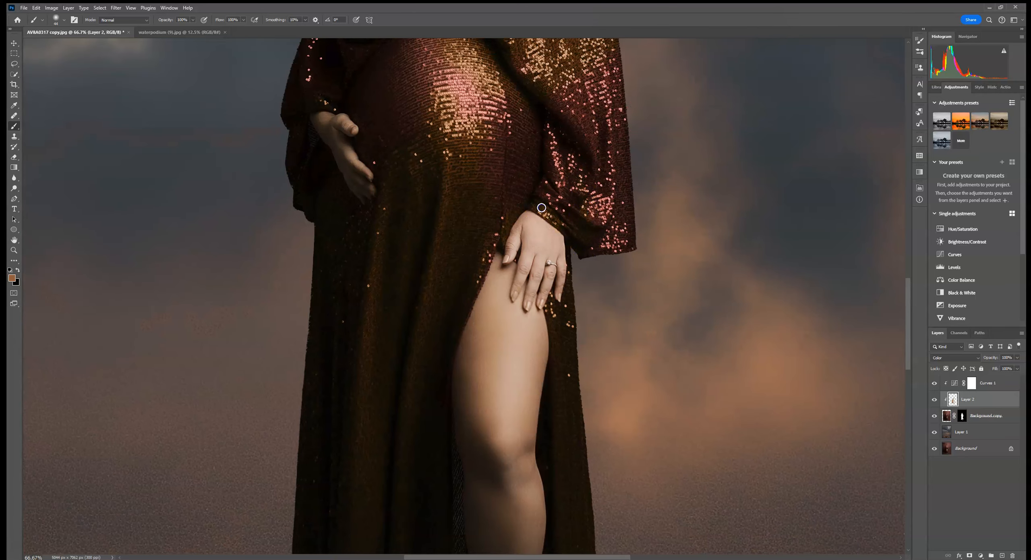
pyautogui.moveTo(524, 211)
pyautogui.mouseDown()
pyautogui.moveTo(527, 179)
pyautogui.moveTo(545, 176)
pyautogui.mouseUp()
# Step: Add a layer mask to Layer 2 and mask the orange tint off the hand beside the cuff
pyautogui.click(970, 555)
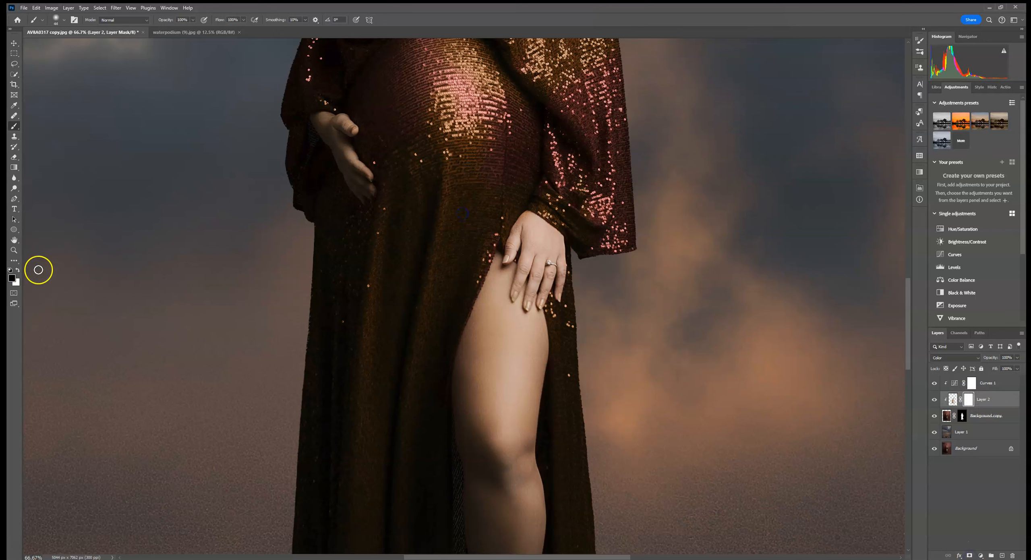
pyautogui.moveTo(559, 259); pyautogui.dragTo(526, 216)
pyautogui.click(953, 400)
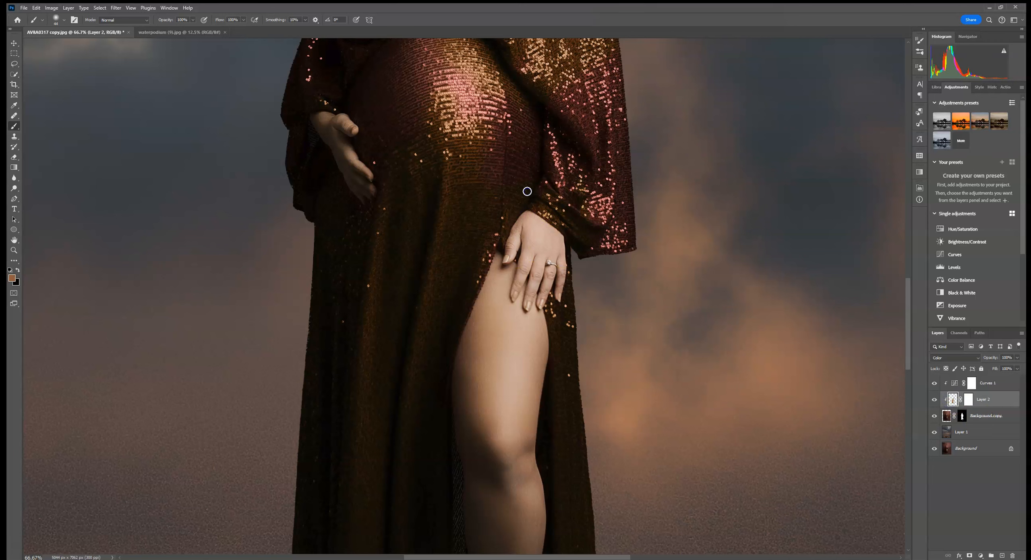
# Step: Adjust the brush size and tint the remaining pink areas of the belly and the sleeve above the resting hand
pyautogui.moveTo(452, 156); pyautogui.dragTo(422, 234)
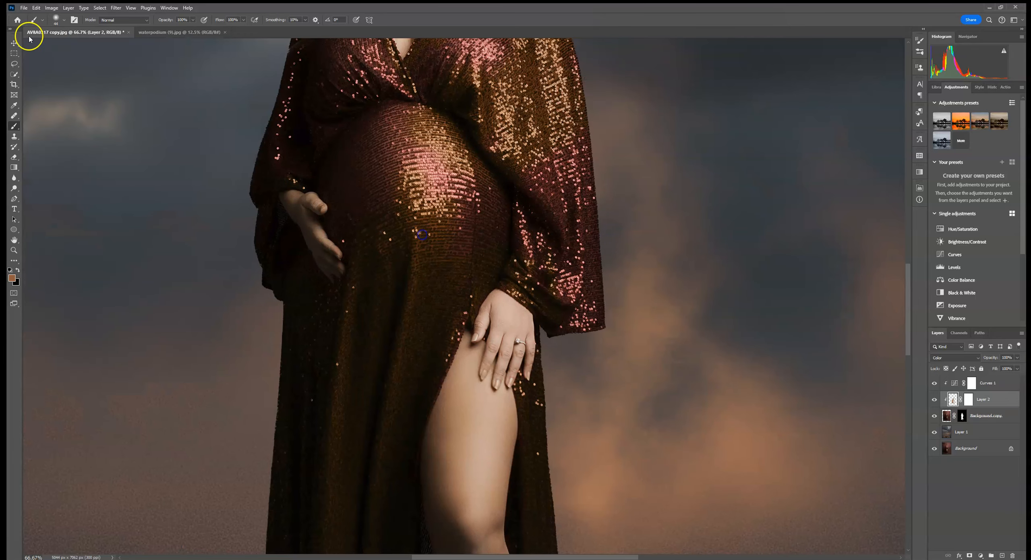
pyautogui.click(59, 21)
pyautogui.moveTo(477, 168)
pyautogui.mouseDown()
pyautogui.moveTo(435, 181)
pyautogui.moveTo(419, 153)
pyautogui.moveTo(438, 183)
pyautogui.mouseUp()
pyautogui.moveTo(553, 241)
pyautogui.mouseDown()
pyautogui.moveTo(543, 227)
pyautogui.moveTo(592, 322)
pyautogui.moveTo(577, 137)
pyautogui.moveTo(559, 237)
pyautogui.moveTo(527, 223)
pyautogui.mouseUp()
# Step: Tint the neckline, shoulder, bodice and opposite sleeve of the dress, and the upper skirt beside the hand
pyautogui.scroll(3, 488, 253)
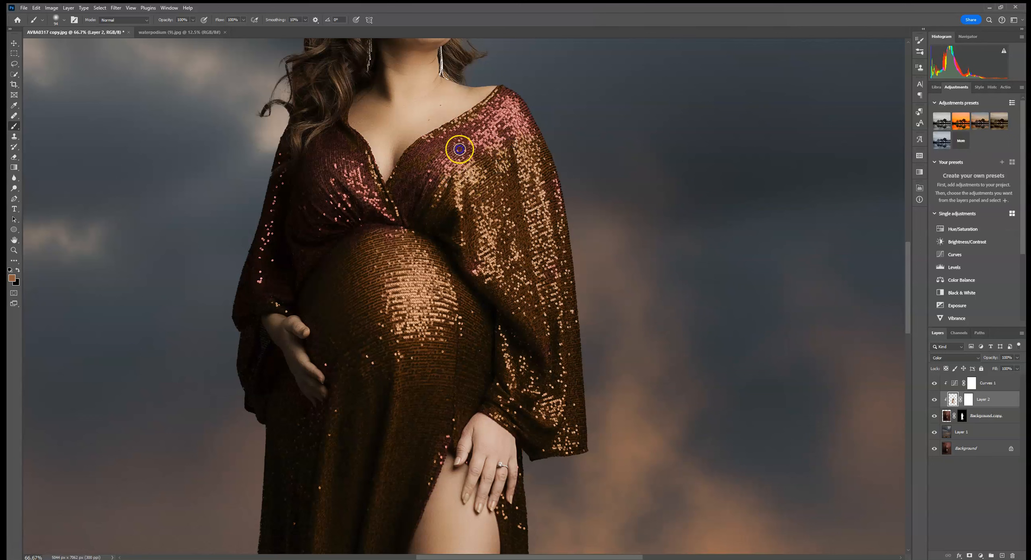
pyautogui.moveTo(428, 150); pyautogui.dragTo(462, 158)
pyautogui.moveTo(548, 166)
pyautogui.mouseDown()
pyautogui.moveTo(543, 143)
pyautogui.moveTo(527, 284)
pyautogui.moveTo(355, 165)
pyautogui.moveTo(384, 203)
pyautogui.moveTo(318, 181)
pyautogui.moveTo(326, 164)
pyautogui.moveTo(341, 212)
pyautogui.mouseUp()
pyautogui.moveTo(356, 433); pyautogui.dragTo(327, 344)
pyautogui.click(442, 420)
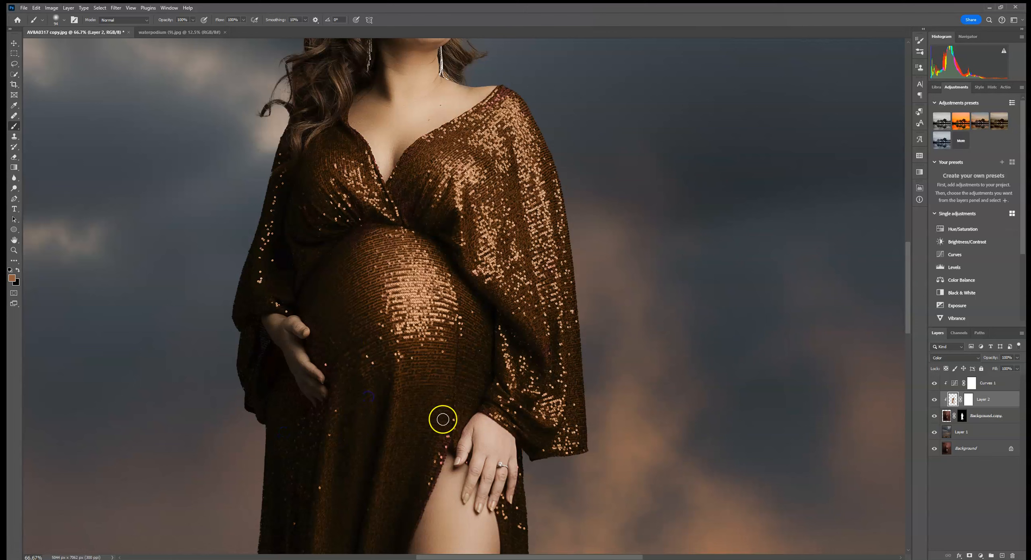
# Step: Reduce the brush to about 29 px and touch up the orange tint on the upper skirt and lower belly
pyautogui.click(63, 19)
pyautogui.moveTo(63, 42); pyautogui.dragTo(59, 43)
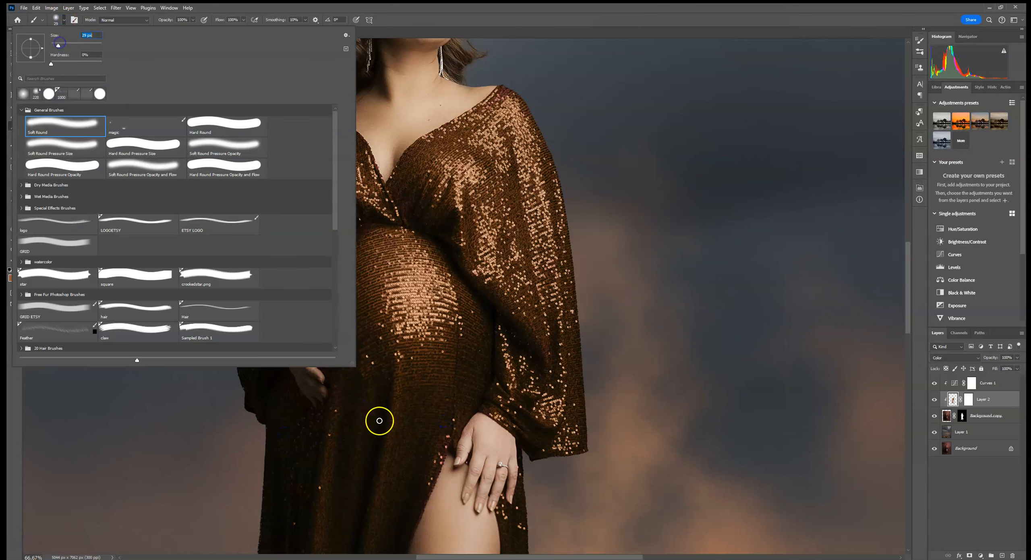
pyautogui.click(422, 480)
pyautogui.click(444, 351)
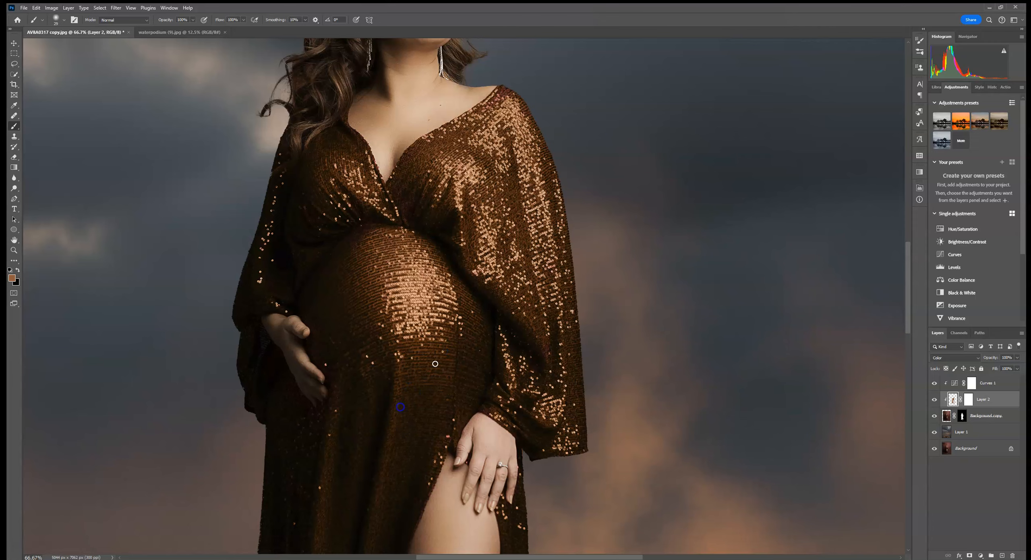
pyautogui.hotkey('ctrl', '0')
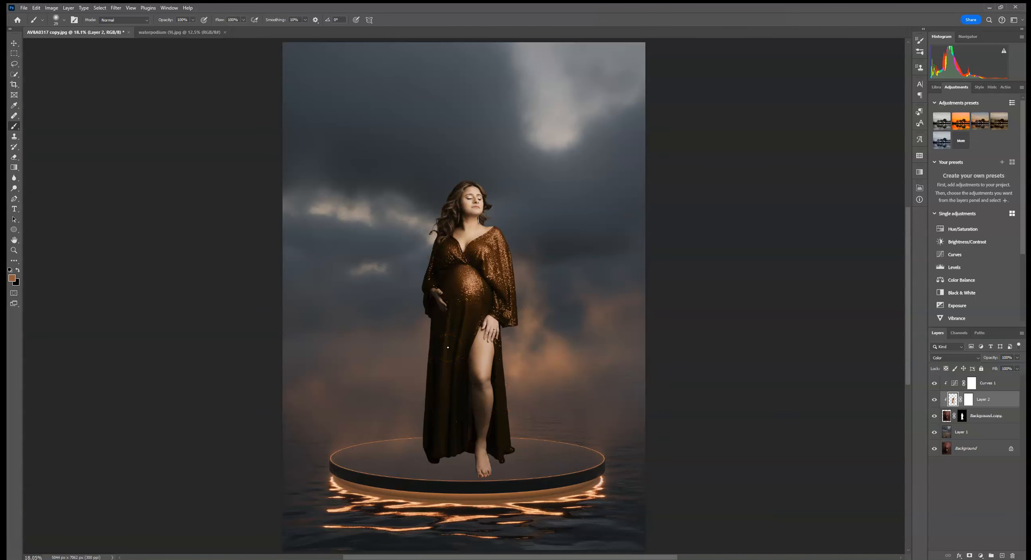
pyautogui.click(934, 400)
# Step: Create a new layer directly above the podium backdrop on Layer 1 and set its blend mode to Multiply
pyautogui.click(987, 433)
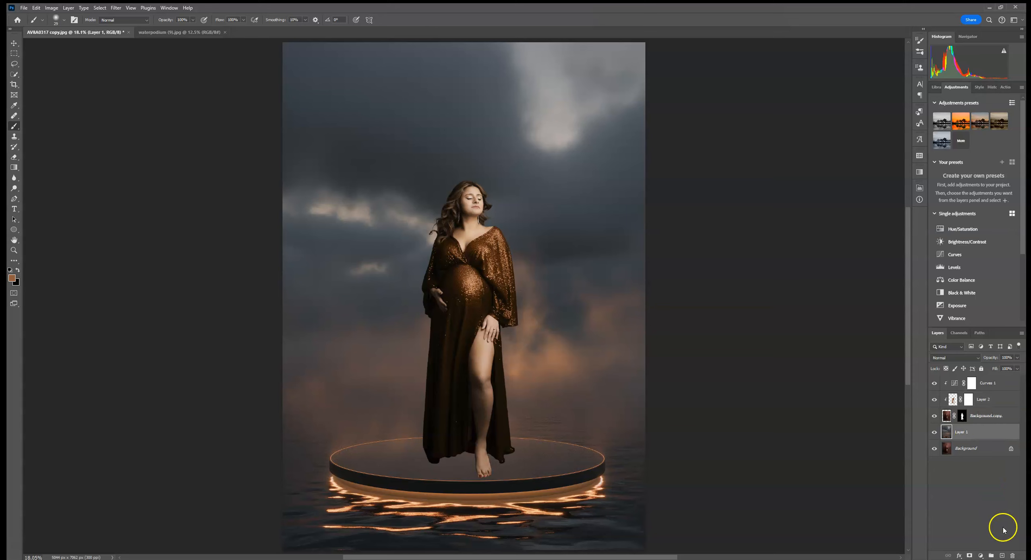
pyautogui.click(1004, 555)
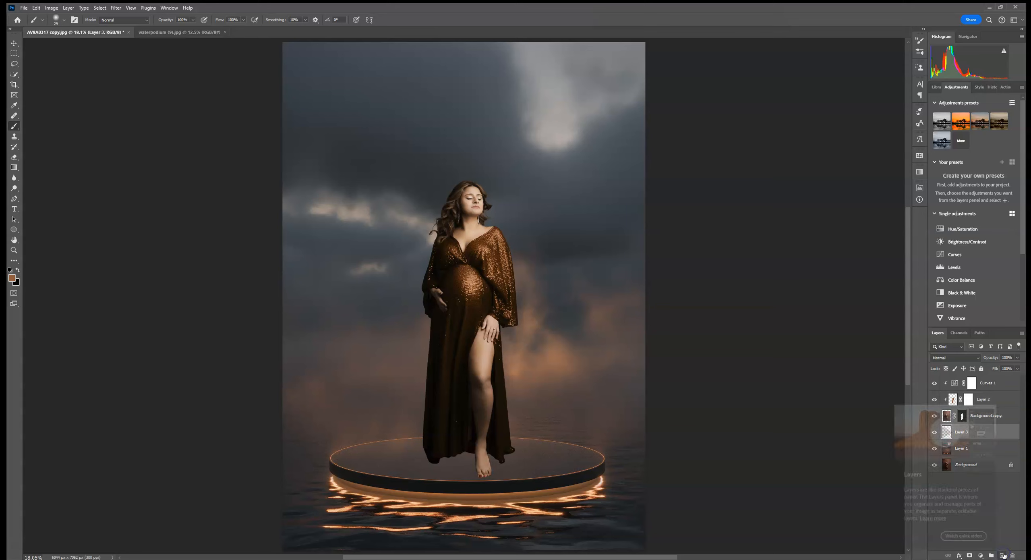
pyautogui.click(952, 358)
pyautogui.click(947, 370)
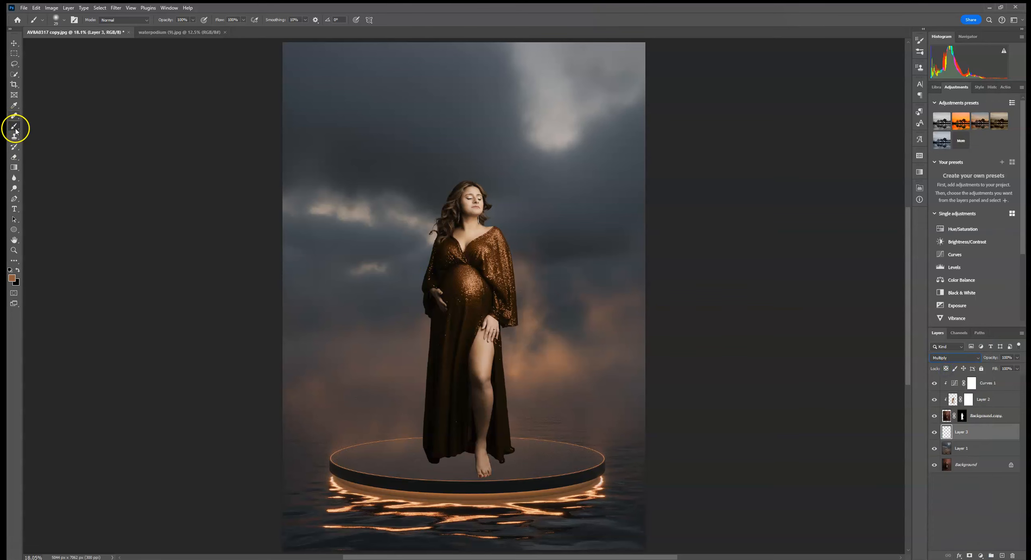
# Step: Paint a soft black shadow on the podium under the dress hem with a brush of about 306 px
pyautogui.click(63, 25)
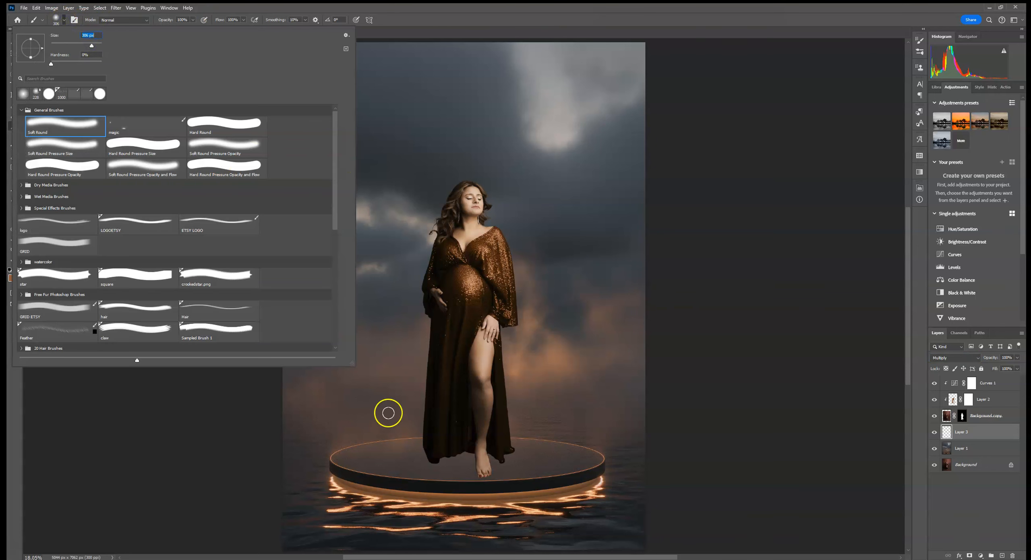
pyautogui.click(747, 161)
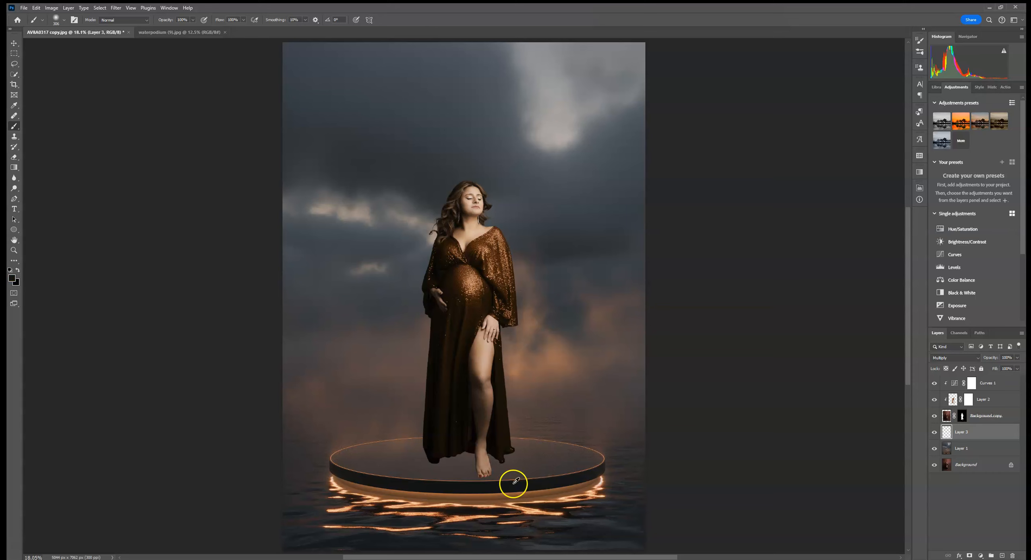
pyautogui.moveTo(469, 462); pyautogui.dragTo(459, 454)
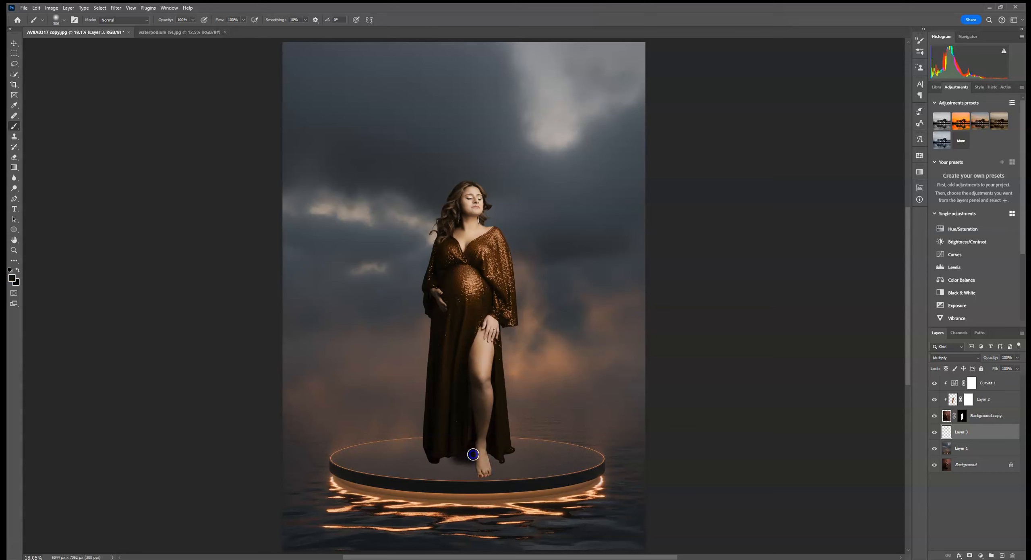
pyautogui.moveTo(445, 454); pyautogui.dragTo(453, 451)
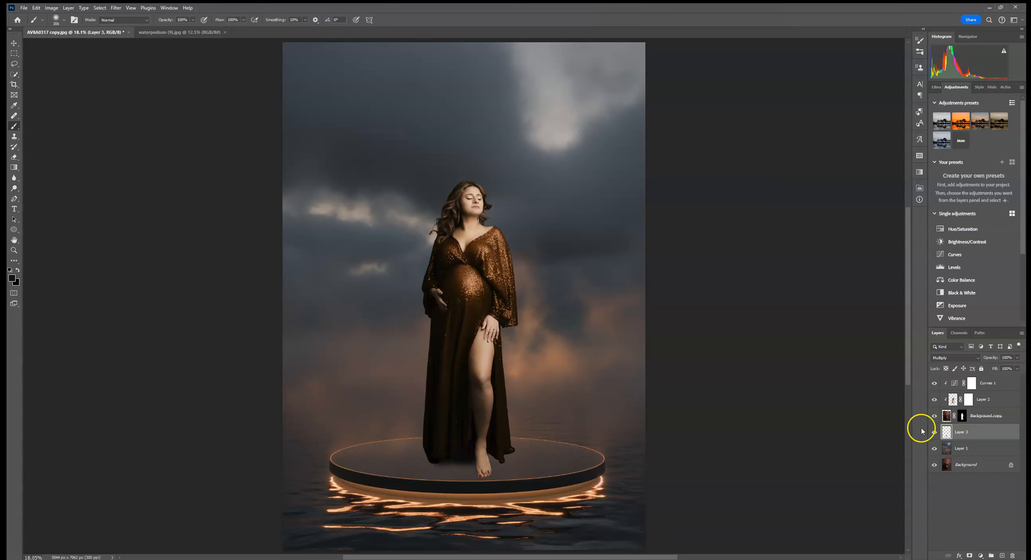
# Step: Create another layer above the hem shadow on Layer 3 and set its blend mode to Multiply
pyautogui.click(1002, 556)
pyautogui.click(953, 357)
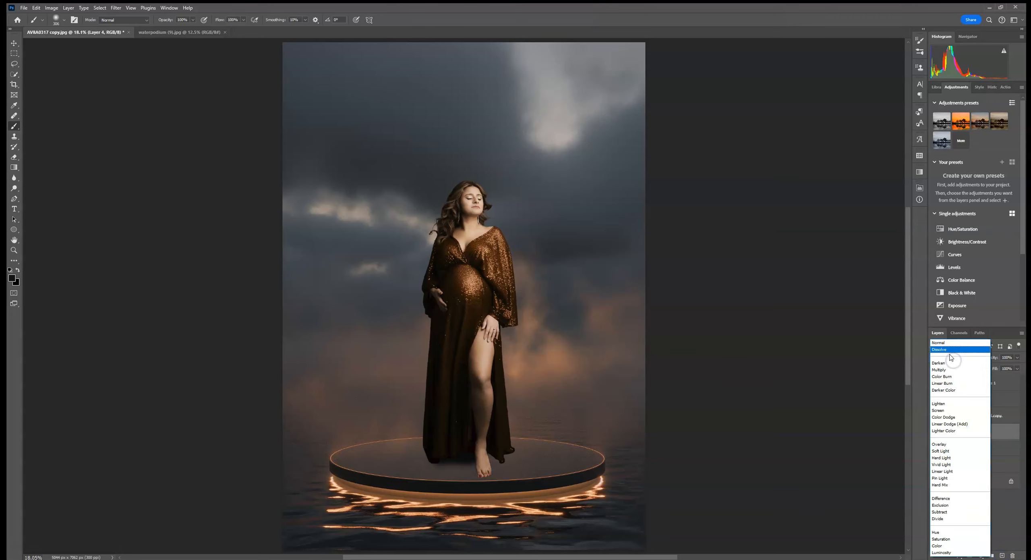
pyautogui.click(953, 370)
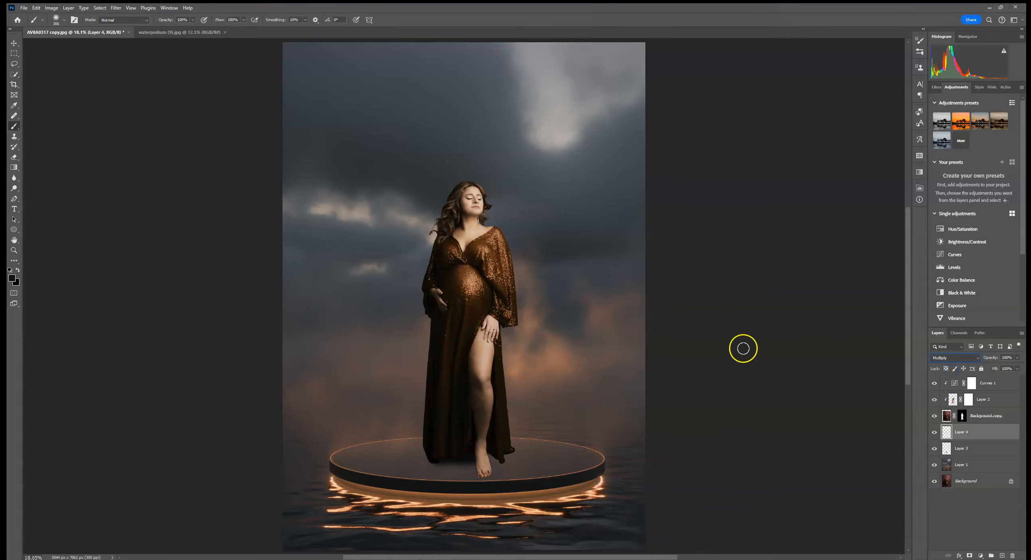
# Step: Paint a black contact shadow beneath the toes with a Soft Round brush of about 23 px
pyautogui.hotkey('ctrl', '+')
pyautogui.hotkey('ctrl', '+')
pyautogui.hotkey('ctrl', '+')
pyautogui.hotkey('ctrl', '+')
pyautogui.hotkey('ctrl', '+')
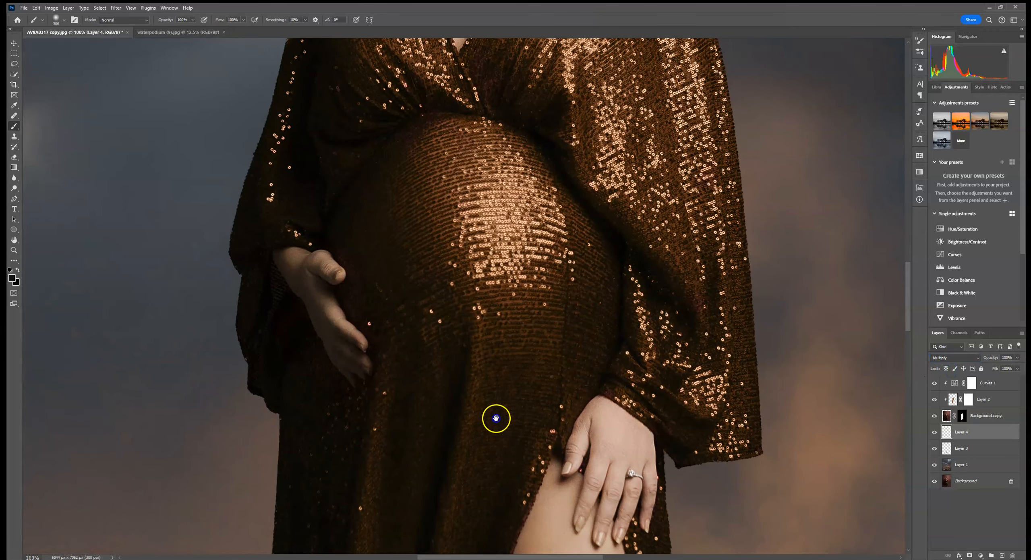
pyautogui.scroll(-10, 494, 417)
pyautogui.moveTo(563, 426); pyautogui.dragTo(484, 264)
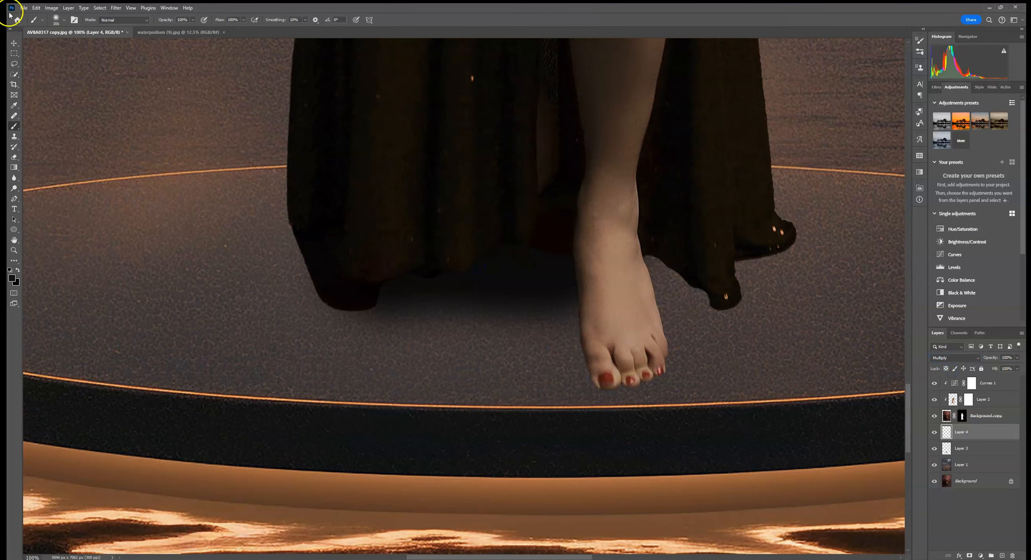
pyautogui.click(56, 19)
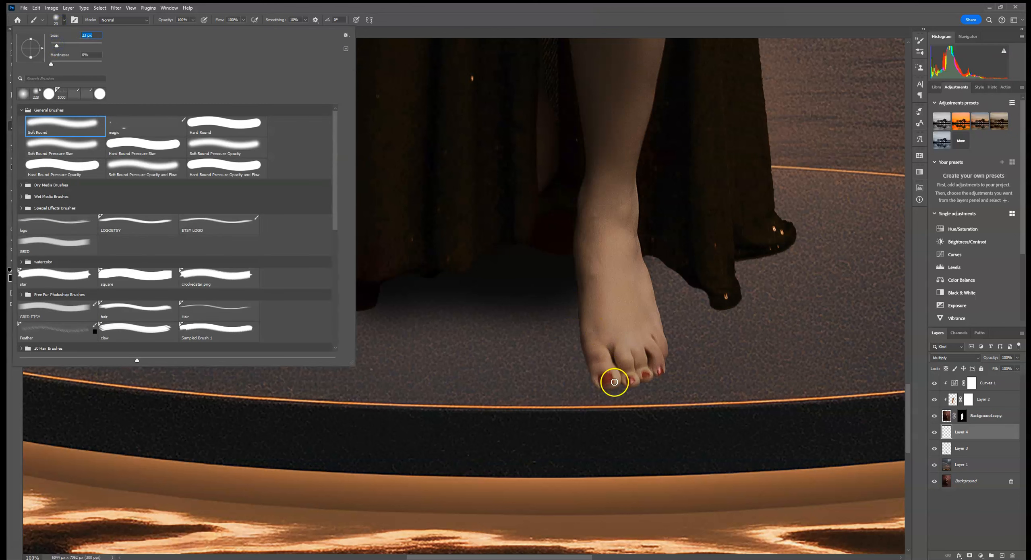
pyautogui.click(616, 384)
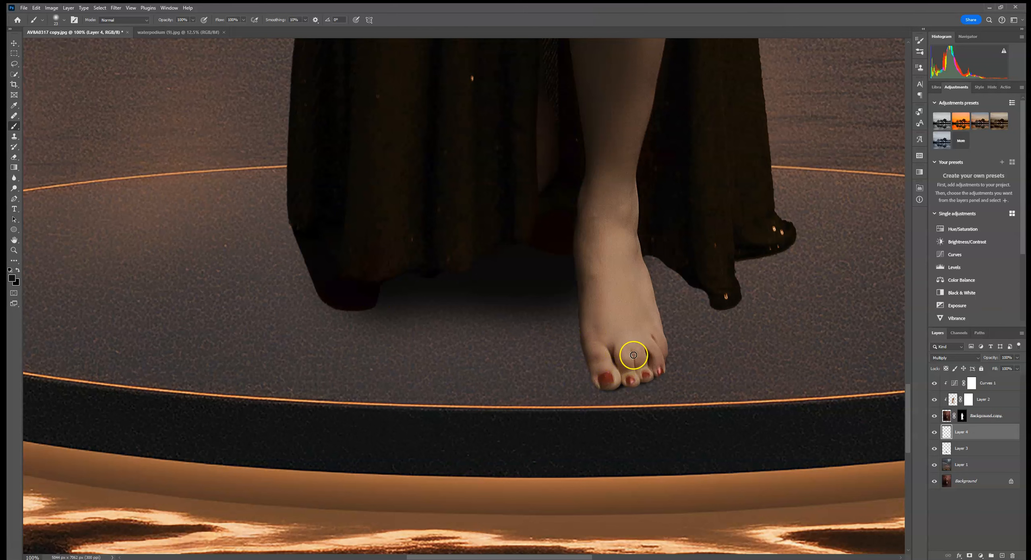
# Step: Restore the toe edges on the Background copy layer mask by painting white with a brush of about 10 px
pyautogui.moveTo(661, 375); pyautogui.dragTo(549, 439)
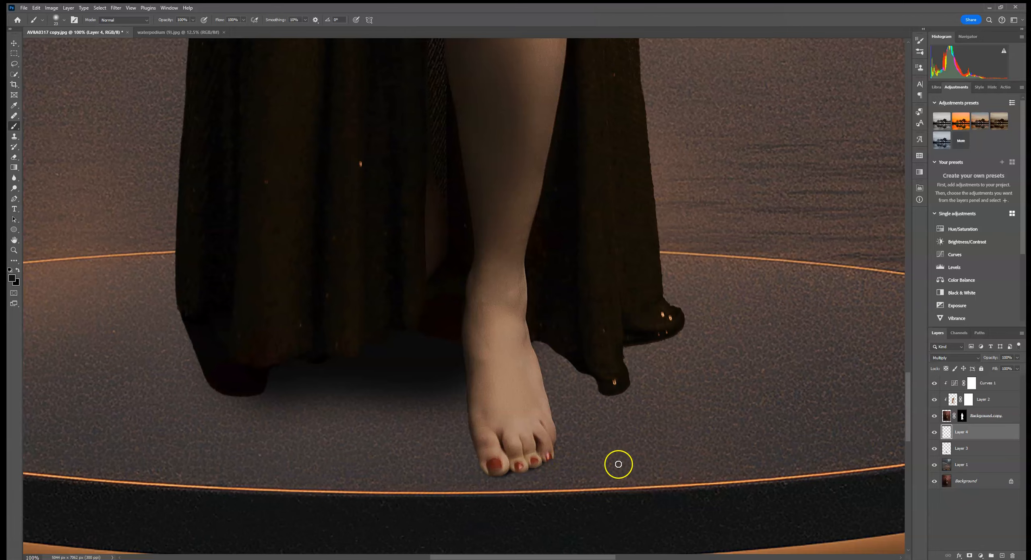
pyautogui.hotkey('ctrl', '+')
pyautogui.hotkey('ctrl', '+')
pyautogui.moveTo(617, 463)
pyautogui.mouseDown()
pyautogui.moveTo(621, 416)
pyautogui.moveTo(571, 338)
pyautogui.mouseUp()
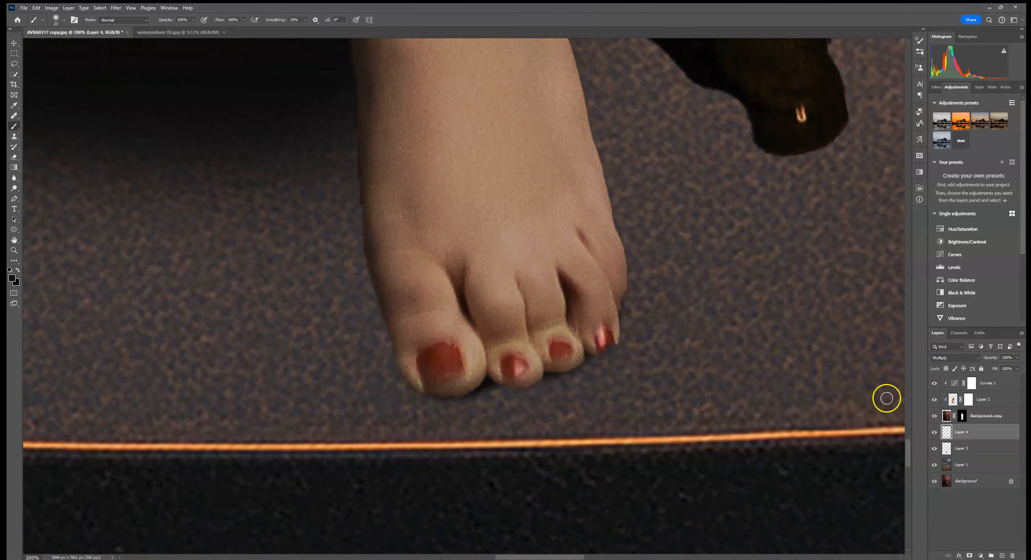
pyautogui.click(964, 419)
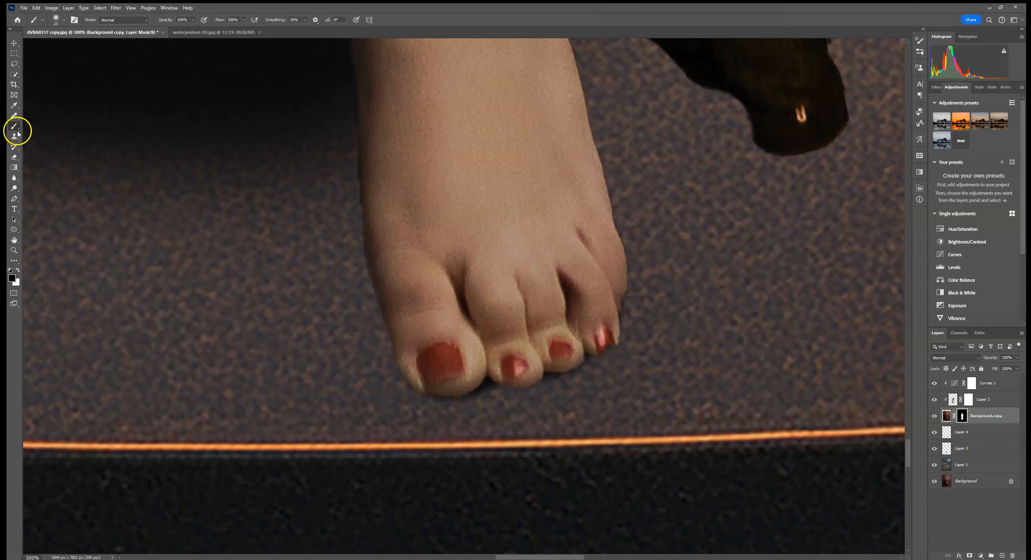
pyautogui.click(56, 19)
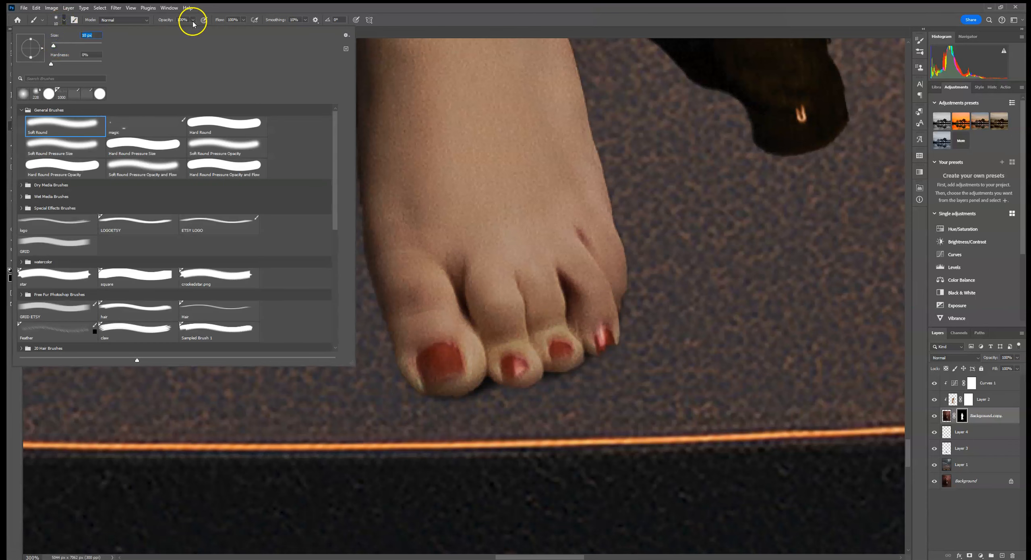
pyautogui.click(7, 278)
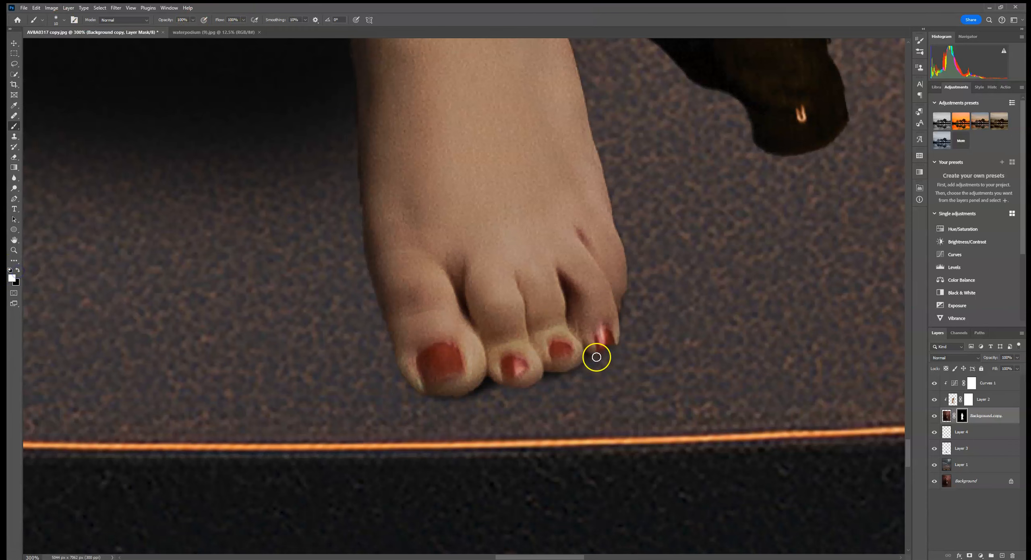
pyautogui.moveTo(582, 353); pyautogui.dragTo(603, 349)
pyautogui.moveTo(434, 390); pyautogui.dragTo(432, 390)
# Step: Inspect the cutout edges along the foot, skirt, sleeves and bodice at 300% zoom, ending back at the toes
pyautogui.moveTo(368, 201); pyautogui.dragTo(375, 257)
pyautogui.moveTo(461, 224)
pyautogui.mouseDown()
pyautogui.moveTo(440, 328)
pyautogui.moveTo(405, 279)
pyautogui.moveTo(345, 313)
pyautogui.moveTo(424, 256)
pyautogui.moveTo(357, 367)
pyautogui.mouseUp()
pyautogui.moveTo(415, 231); pyautogui.dragTo(398, 417)
pyautogui.moveTo(438, 249); pyautogui.dragTo(402, 386)
pyautogui.moveTo(393, 230); pyautogui.dragTo(403, 361)
pyautogui.moveTo(393, 202); pyautogui.dragTo(410, 338)
pyautogui.moveTo(258, 344); pyautogui.dragTo(531, 339)
pyautogui.moveTo(225, 350); pyautogui.dragTo(463, 219)
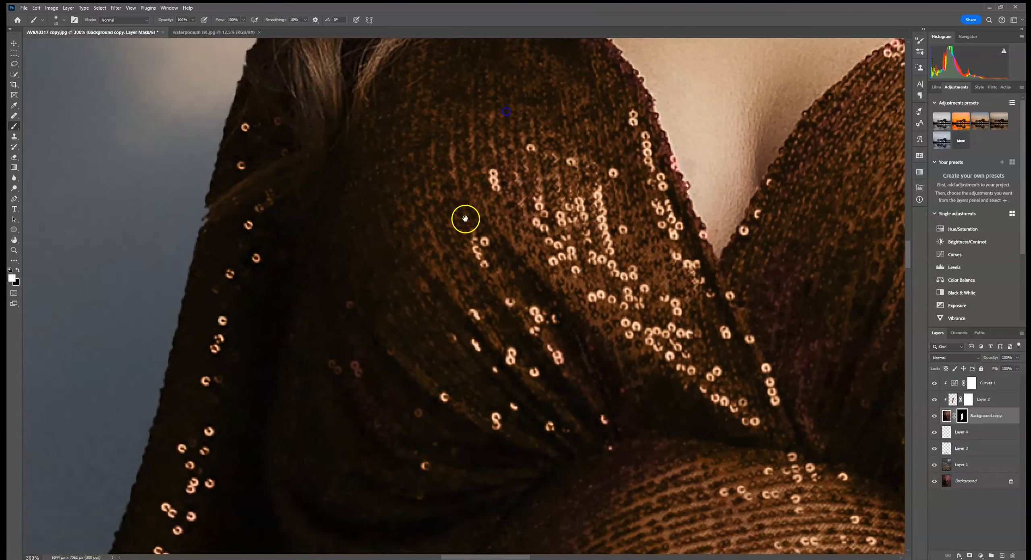
pyautogui.moveTo(403, 387); pyautogui.dragTo(407, 242)
pyautogui.moveTo(396, 366); pyautogui.dragTo(406, 177)
pyautogui.moveTo(439, 331); pyautogui.dragTo(406, 187)
pyautogui.moveTo(407, 342); pyautogui.dragTo(406, 233)
pyautogui.moveTo(403, 322); pyautogui.dragTo(398, 189)
pyautogui.moveTo(397, 343); pyautogui.dragTo(394, 209)
pyautogui.moveTo(394, 346); pyautogui.dragTo(397, 185)
pyautogui.moveTo(396, 350); pyautogui.dragTo(410, 151)
pyautogui.moveTo(464, 300); pyautogui.dragTo(271, 291)
pyautogui.moveTo(517, 266); pyautogui.dragTo(271, 288)
pyautogui.moveTo(471, 281); pyautogui.dragTo(286, 278)
pyautogui.moveTo(523, 276); pyautogui.dragTo(437, 272)
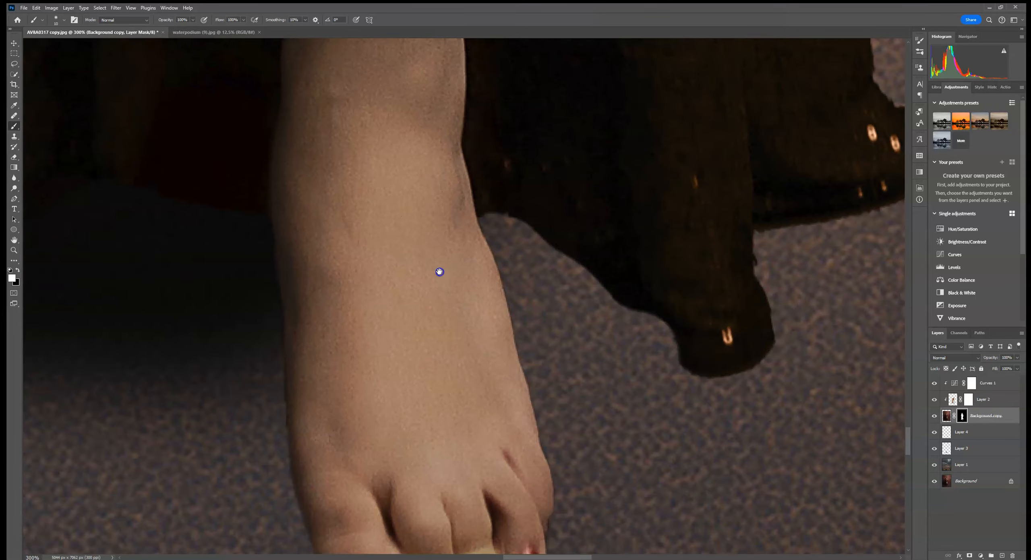
pyautogui.moveTo(439, 360); pyautogui.dragTo(432, 131)
# Step: Add a layer mask to the toe shadow layer, Layer 4, and make black the painting colour
pyautogui.click(973, 438)
pyautogui.press('x')
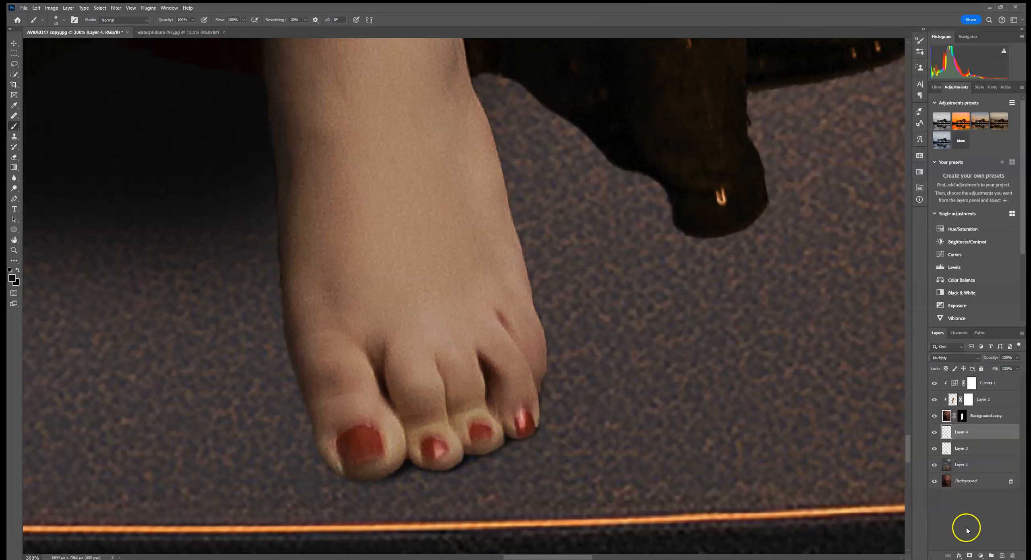
pyautogui.click(971, 556)
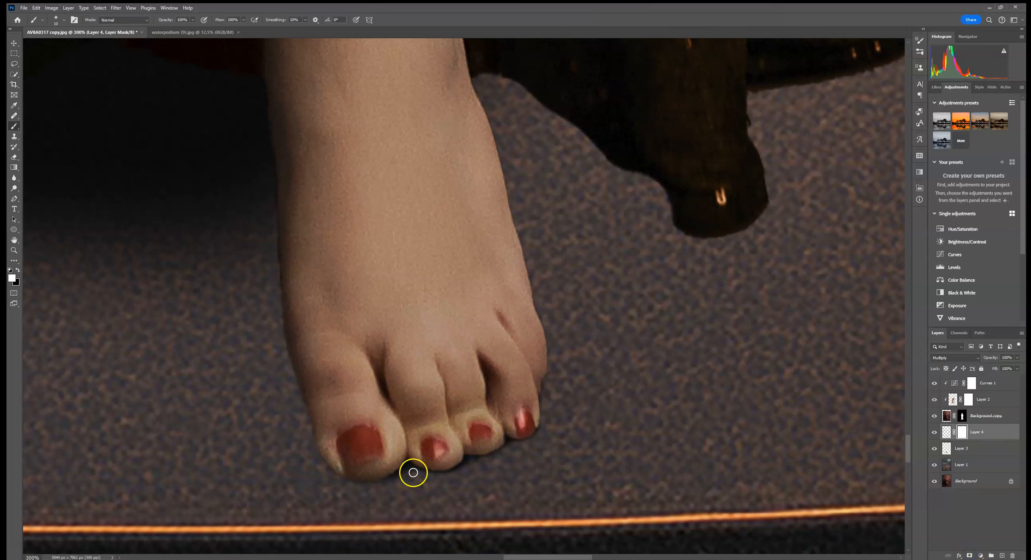
pyautogui.press('x')
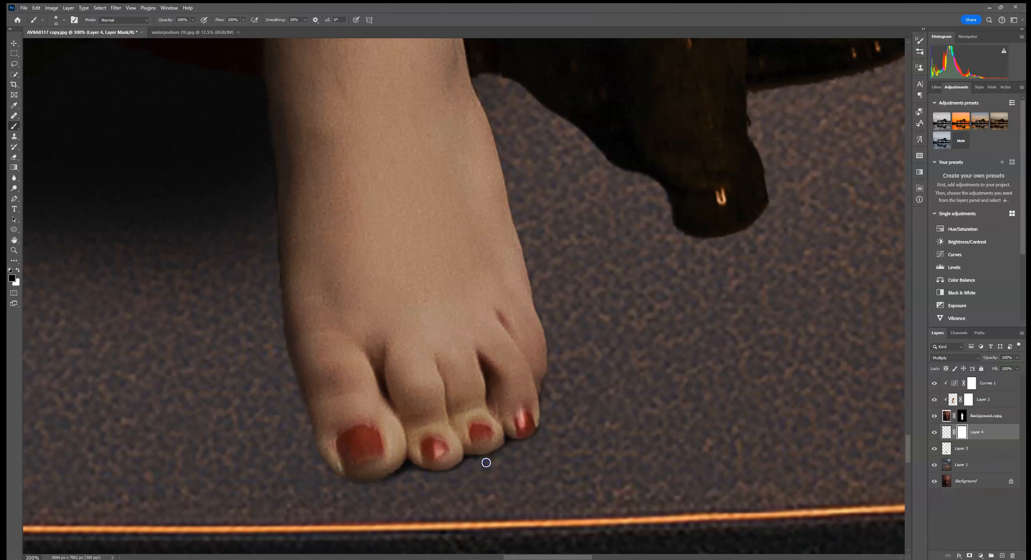
# Step: Paint a black shadow on Layer 4 itself, between the foot and the adjacent skirt hem, using a larger Soft Round brush
pyautogui.click(951, 435)
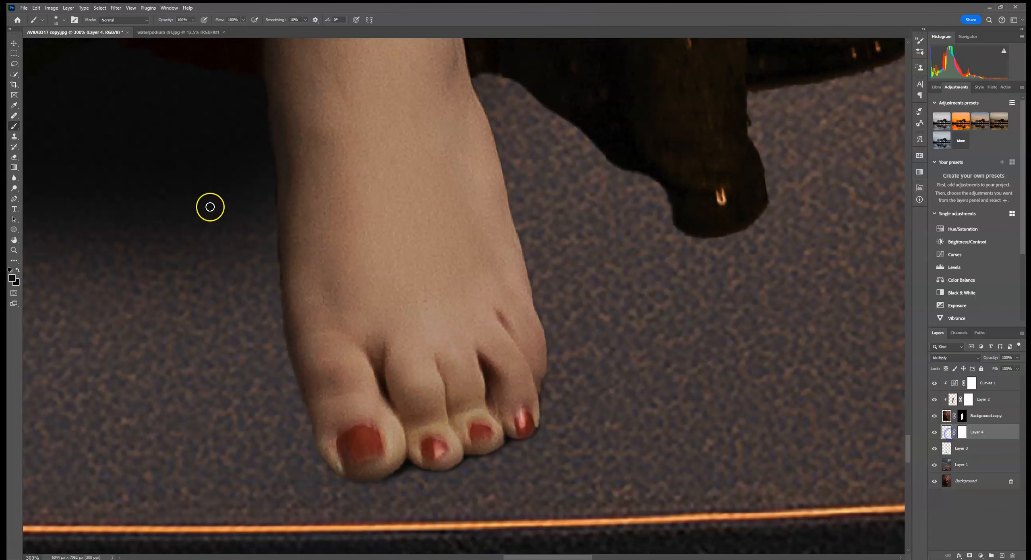
pyautogui.scroll(2, 180, 178)
pyautogui.click(65, 21)
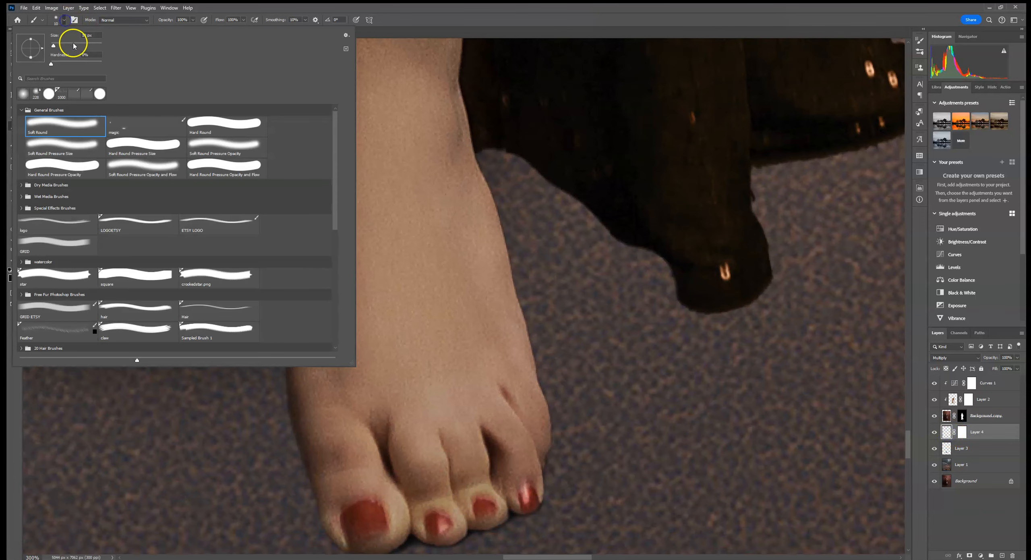
pyautogui.click(74, 44)
pyautogui.click(499, 164)
pyautogui.moveTo(457, 221)
pyautogui.mouseDown()
pyautogui.moveTo(541, 158)
pyautogui.moveTo(589, 171)
pyautogui.moveTo(666, 218)
pyautogui.mouseUp()
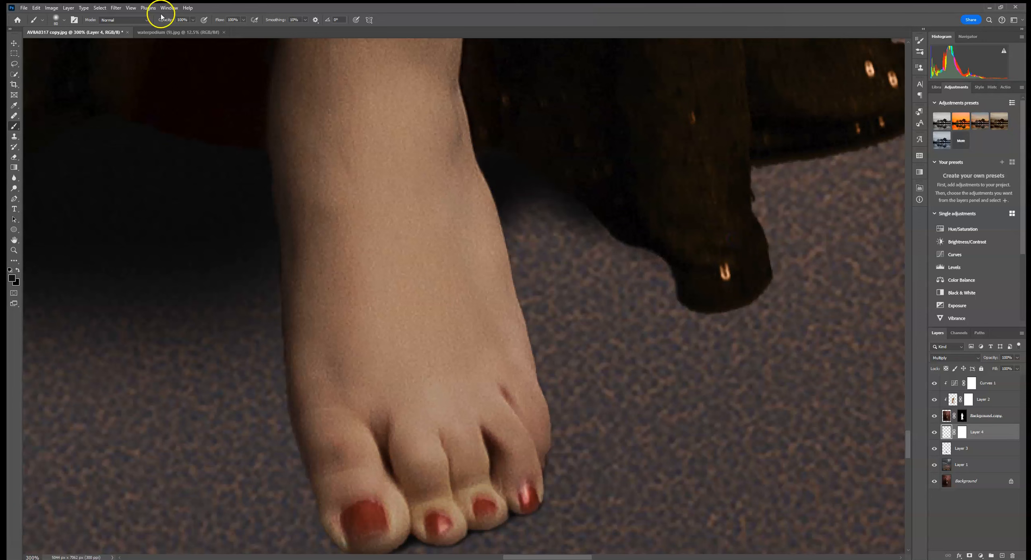
# Step: Set the brush opacity to 30% and build up a softer shadow on the floor beside the foot and under the hem
pyautogui.click(189, 19)
pyautogui.write('30')
pyautogui.moveTo(554, 168); pyautogui.dragTo(504, 240)
pyautogui.moveTo(552, 209)
pyautogui.mouseDown()
pyautogui.moveTo(564, 222)
pyautogui.moveTo(661, 241)
pyautogui.moveTo(590, 227)
pyautogui.mouseUp()
pyautogui.moveTo(511, 247); pyautogui.dragTo(526, 266)
pyautogui.moveTo(668, 209); pyautogui.dragTo(661, 159)
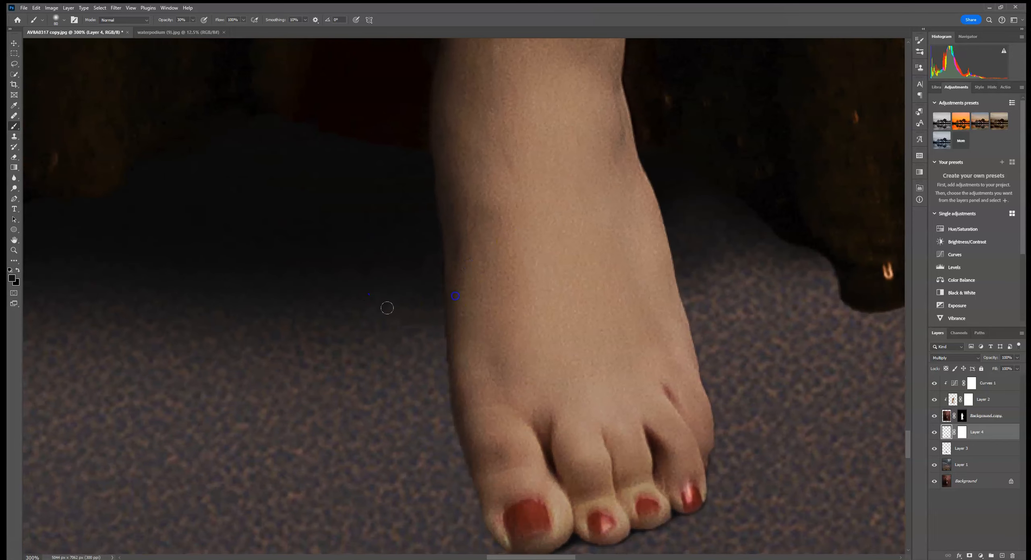
# Step: Blend the Layer 4 shadow into the floor beside the rounded corner at the far left of the skirt hem
pyautogui.moveTo(330, 261); pyautogui.dragTo(684, 217)
pyautogui.moveTo(345, 208); pyautogui.dragTo(652, 262)
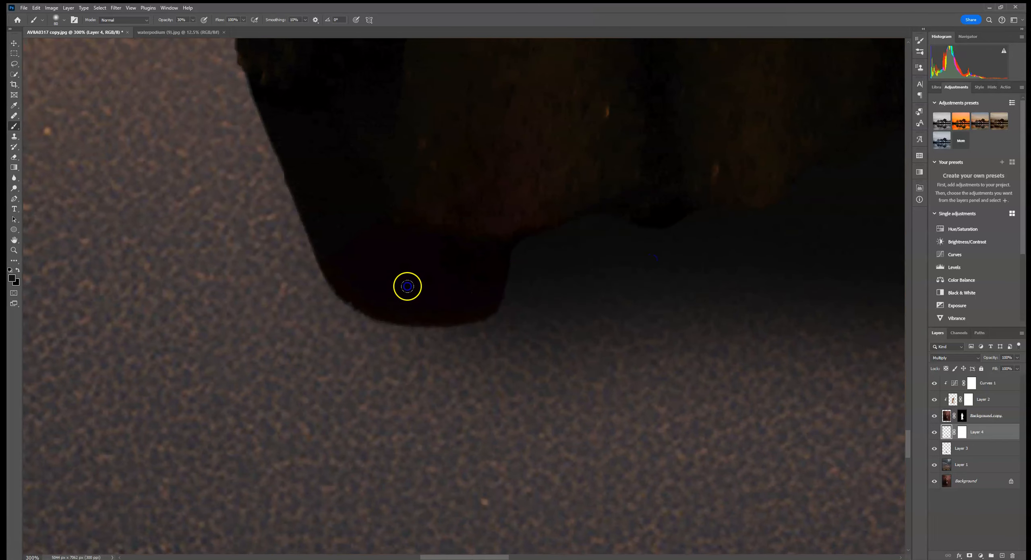
pyautogui.moveTo(549, 254)
pyautogui.mouseDown()
pyautogui.moveTo(500, 286)
pyautogui.moveTo(533, 273)
pyautogui.moveTo(497, 320)
pyautogui.mouseUp()
pyautogui.scroll(-3, 525, 280)
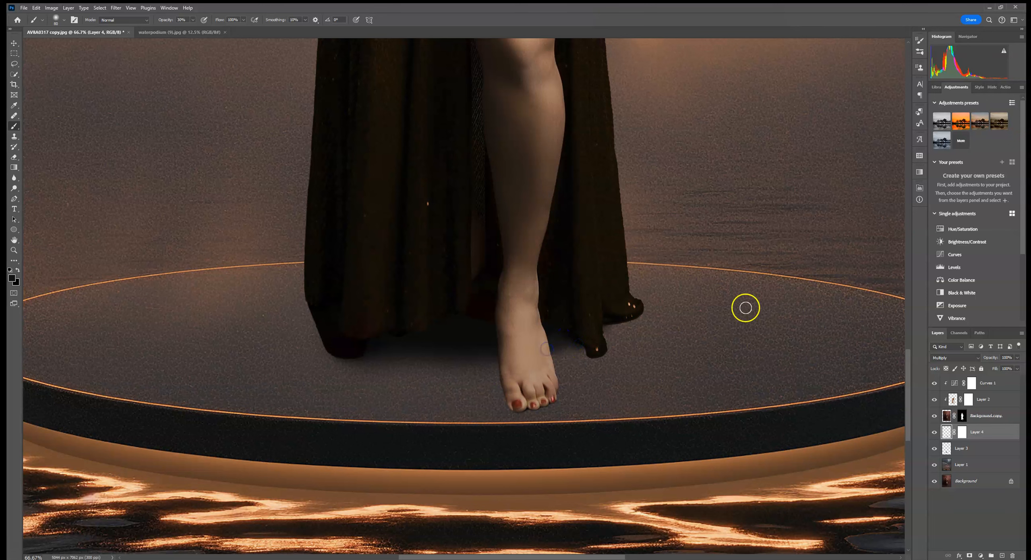
# Step: Add a layer mask to Layer 3 and fade the hem shadow with a large soft black brush at 30% opacity
pyautogui.click(963, 433)
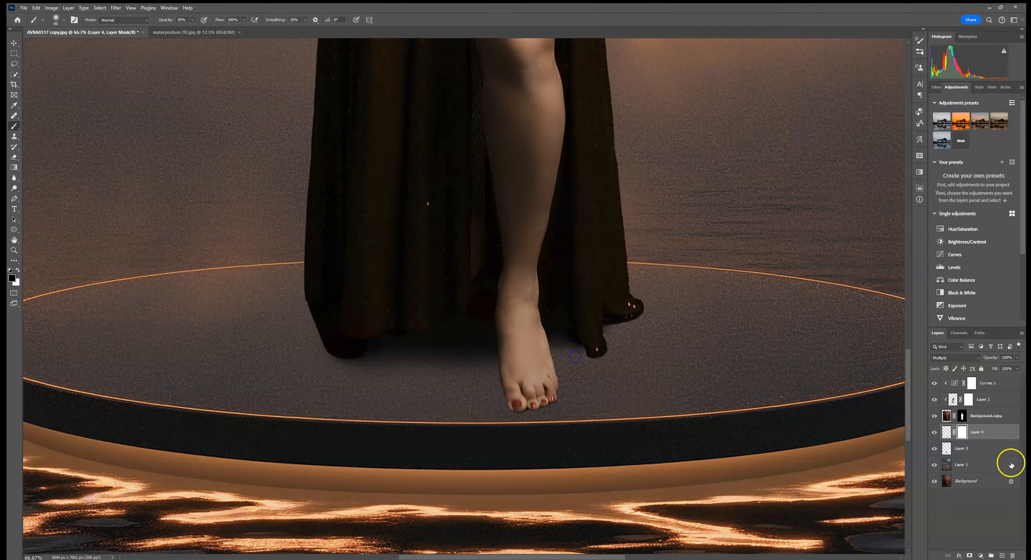
pyautogui.click(967, 447)
pyautogui.click(970, 555)
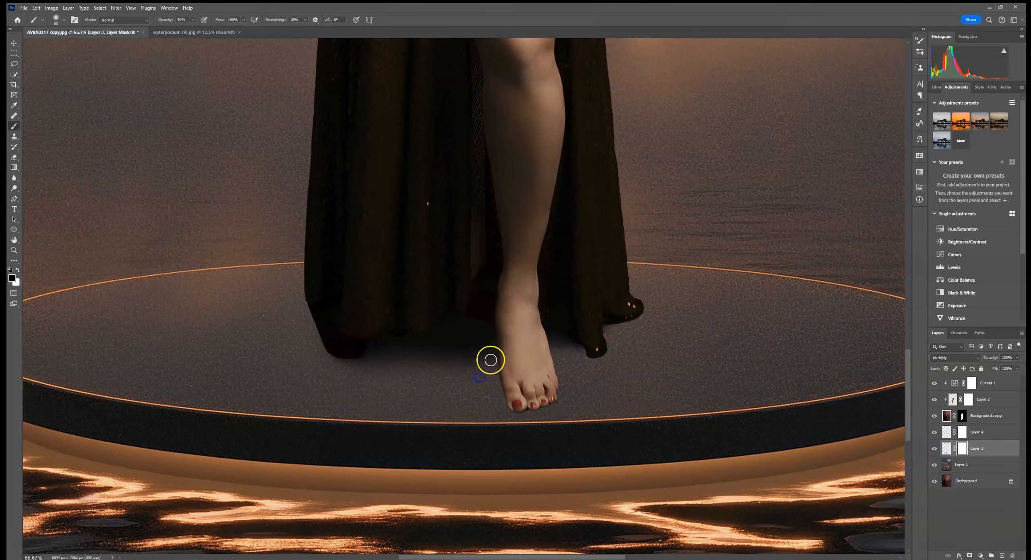
pyautogui.click(61, 24)
pyautogui.click(472, 381)
pyautogui.moveTo(533, 267); pyautogui.dragTo(444, 324)
# Step: Set the Soft Round brush to about 58 px at 100% opacity
pyautogui.click(65, 21)
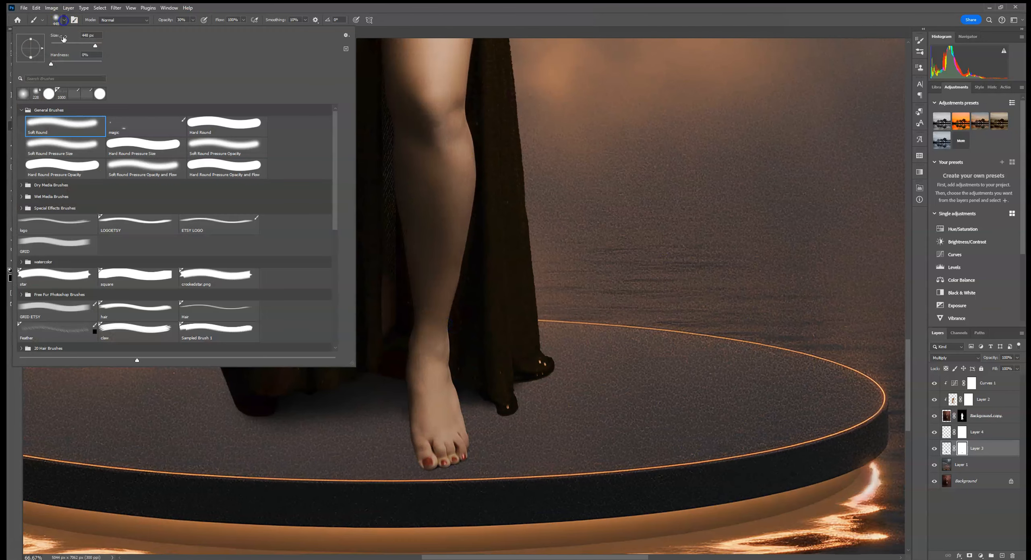
pyautogui.click(193, 20)
pyautogui.moveTo(192, 32); pyautogui.dragTo(197, 32)
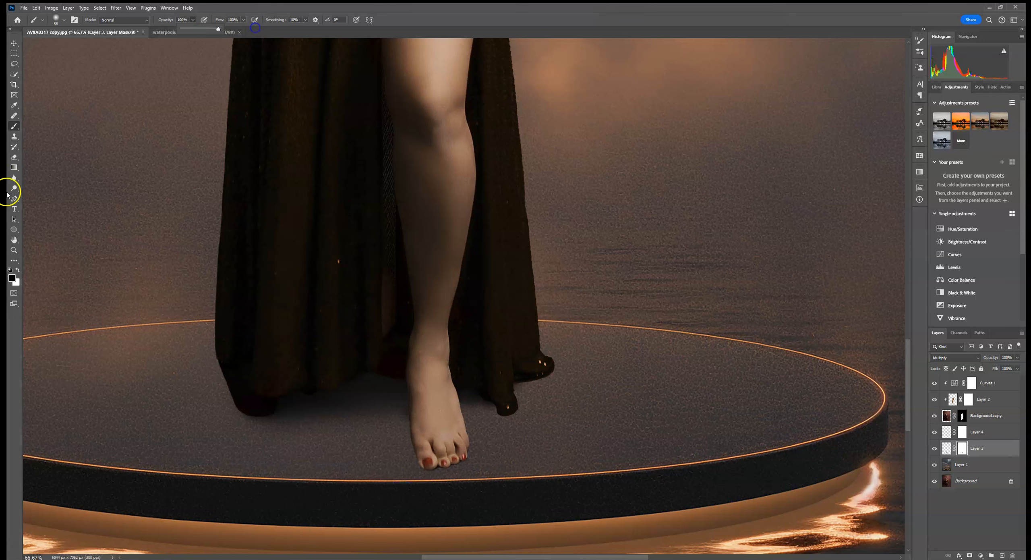
pyautogui.click(388, 382)
pyautogui.moveTo(359, 377); pyautogui.dragTo(394, 374)
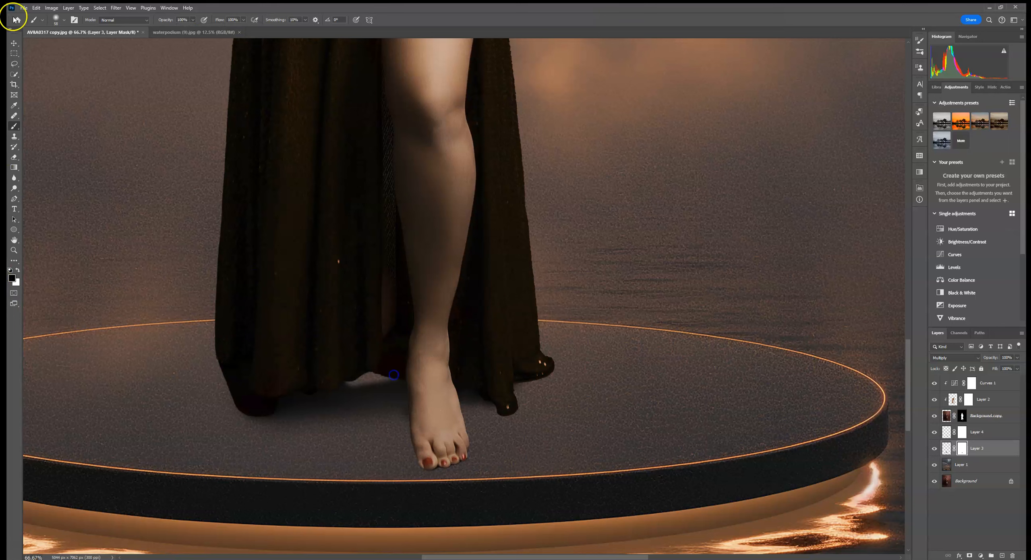
pyautogui.click(36, 8)
pyautogui.click(42, 16)
# Step: Restore the shadow under the skirt hem by painting white on the Layer 3 mask with a larger brush
pyautogui.press('x')
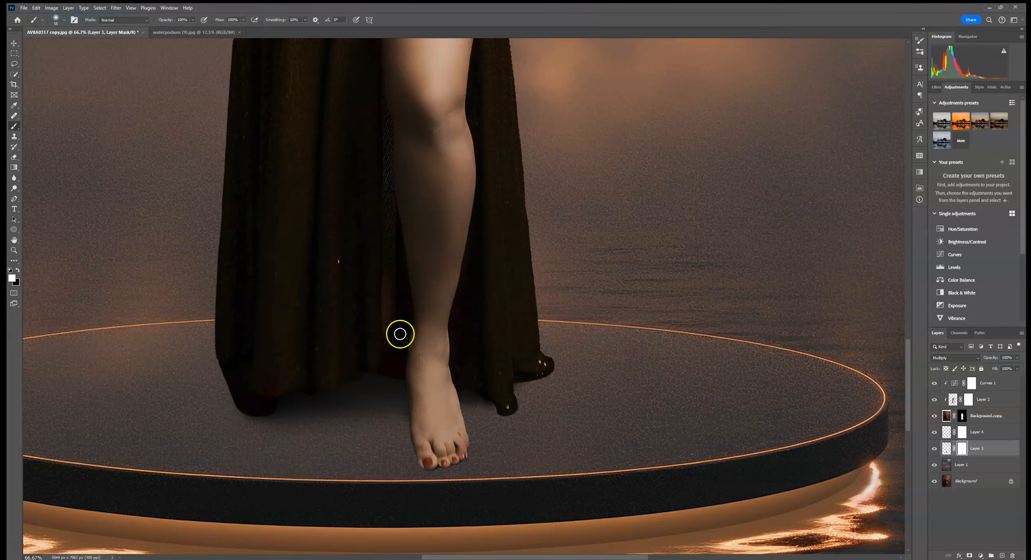
pyautogui.click(63, 20)
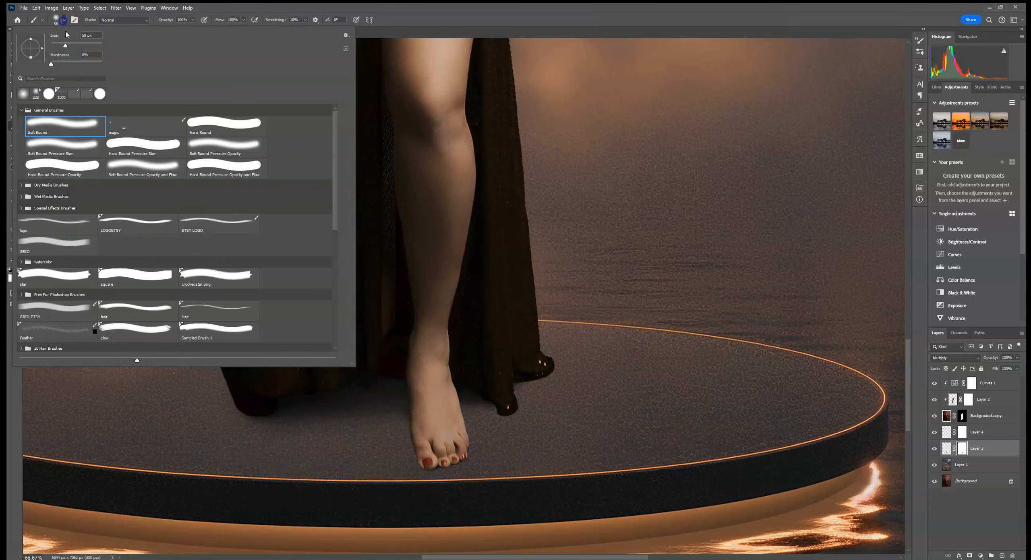
pyautogui.click(387, 379)
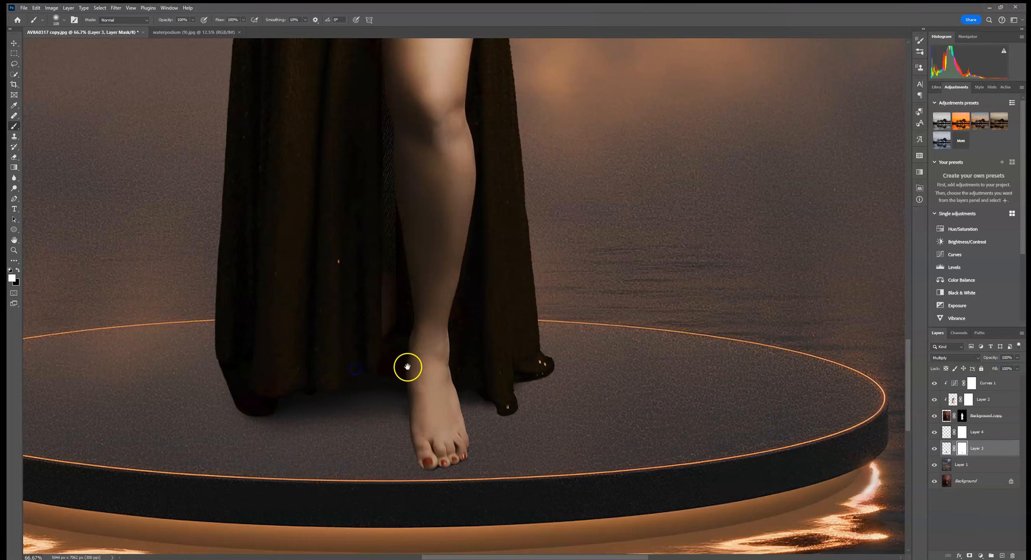
pyautogui.moveTo(408, 367); pyautogui.dragTo(583, 379)
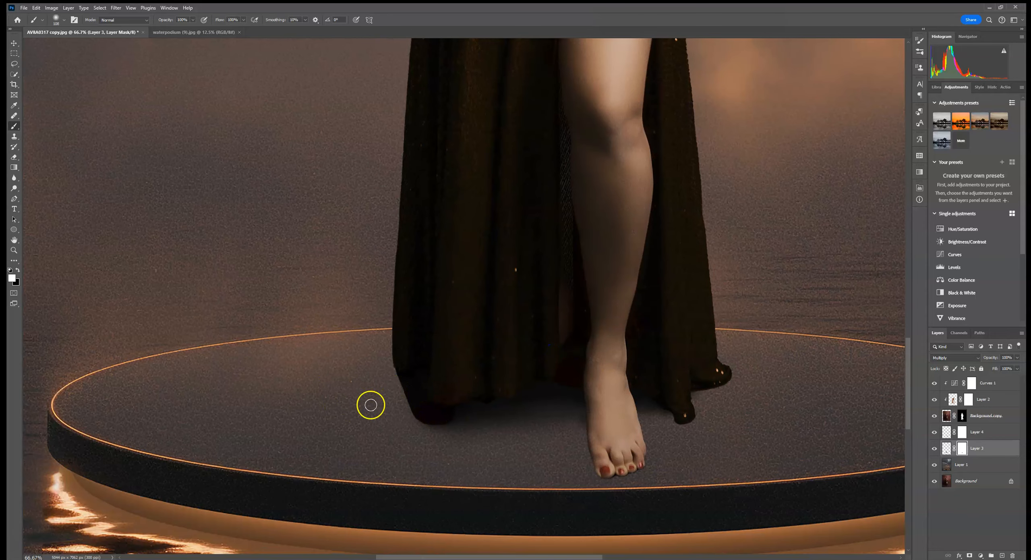
# Step: Create a new layer above Layer 4 and set its blend mode to Multiply
pyautogui.click(992, 433)
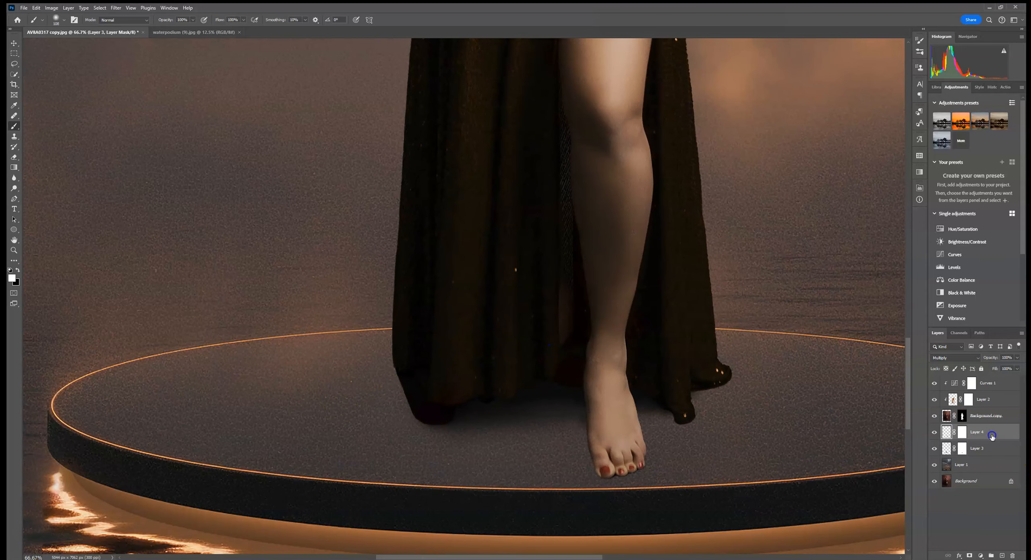
pyautogui.click(1003, 555)
pyautogui.click(954, 358)
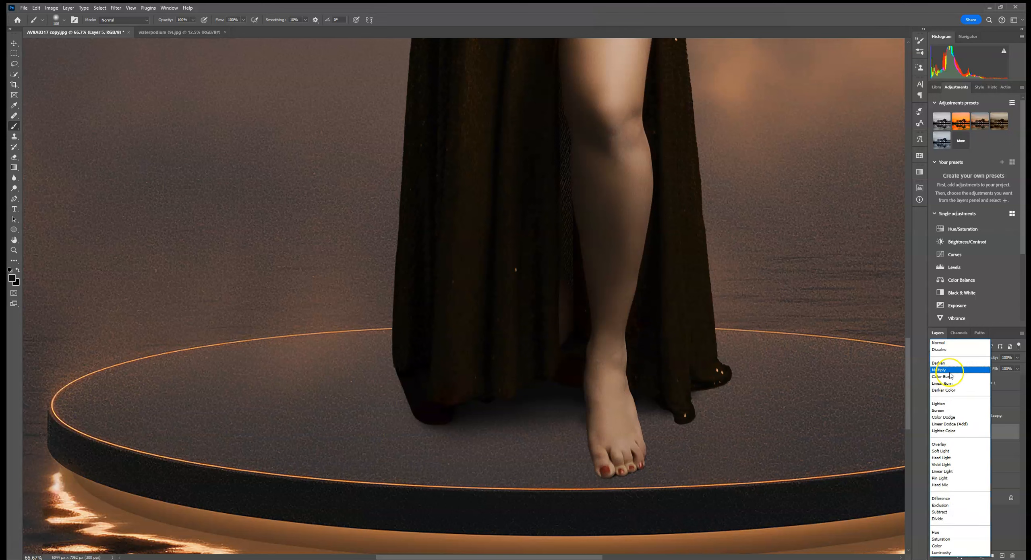
pyautogui.click(943, 370)
# Step: Paint a broad black cast shadow on the podium to the left of the skirt with a large Soft Round brush
pyautogui.click(63, 20)
pyautogui.click(91, 44)
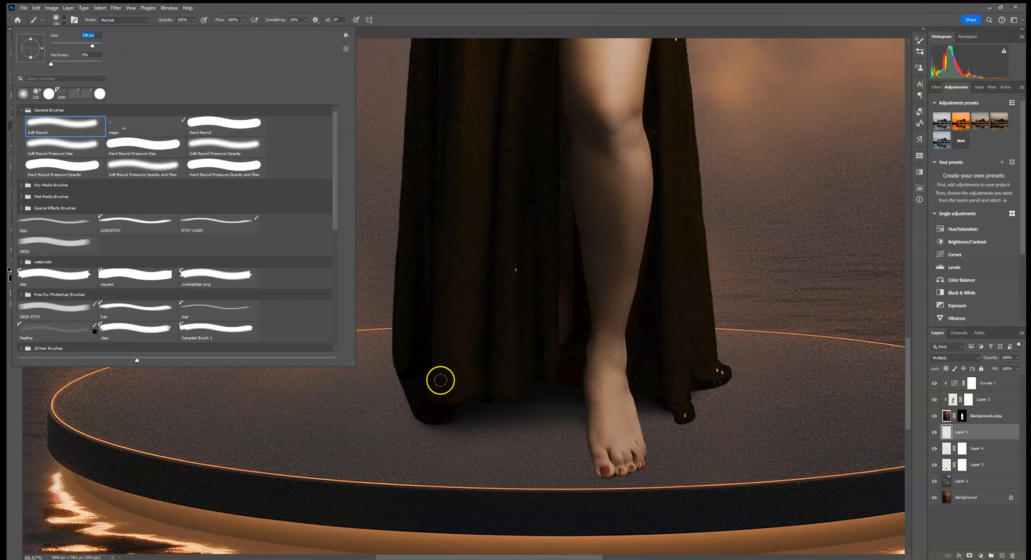
pyautogui.click(427, 377)
pyautogui.moveTo(375, 382)
pyautogui.mouseDown()
pyautogui.moveTo(288, 391)
pyautogui.moveTo(422, 393)
pyautogui.moveTo(511, 376)
pyautogui.moveTo(298, 389)
pyautogui.moveTo(364, 398)
pyautogui.mouseUp()
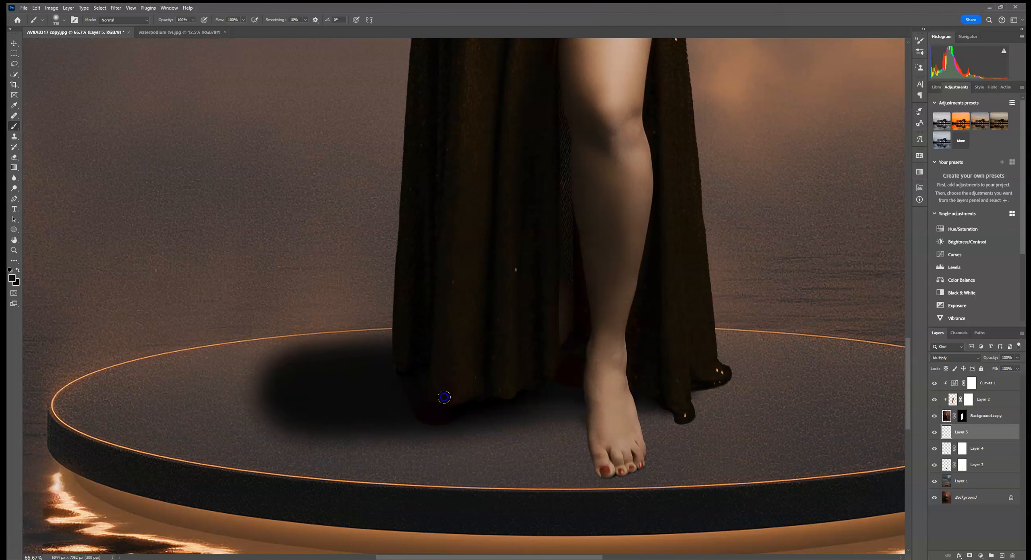
# Step: Add a layer mask to Layer 5 and fade the cast shadow's outer edges with a larger black brush at 27% opacity
pyautogui.click(968, 555)
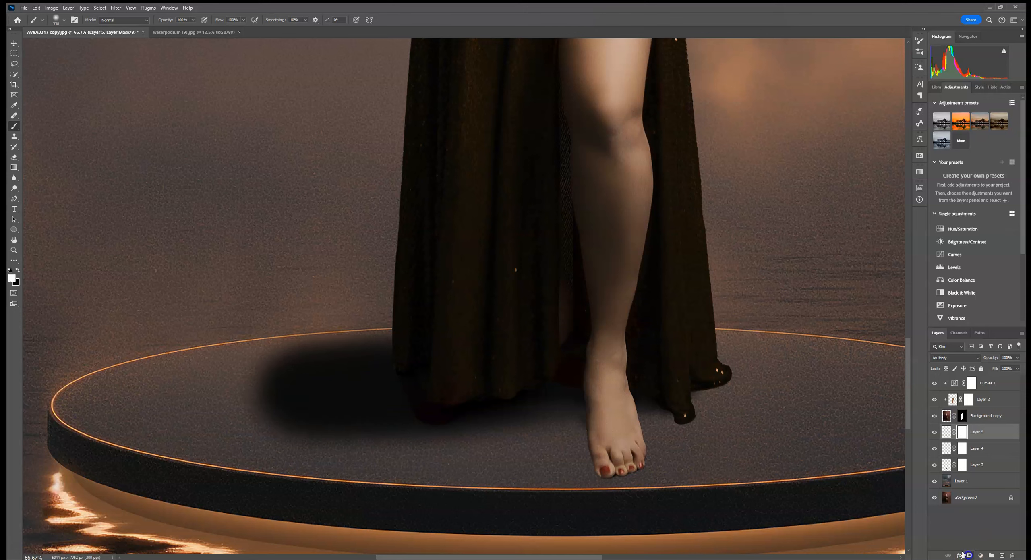
pyautogui.click(64, 20)
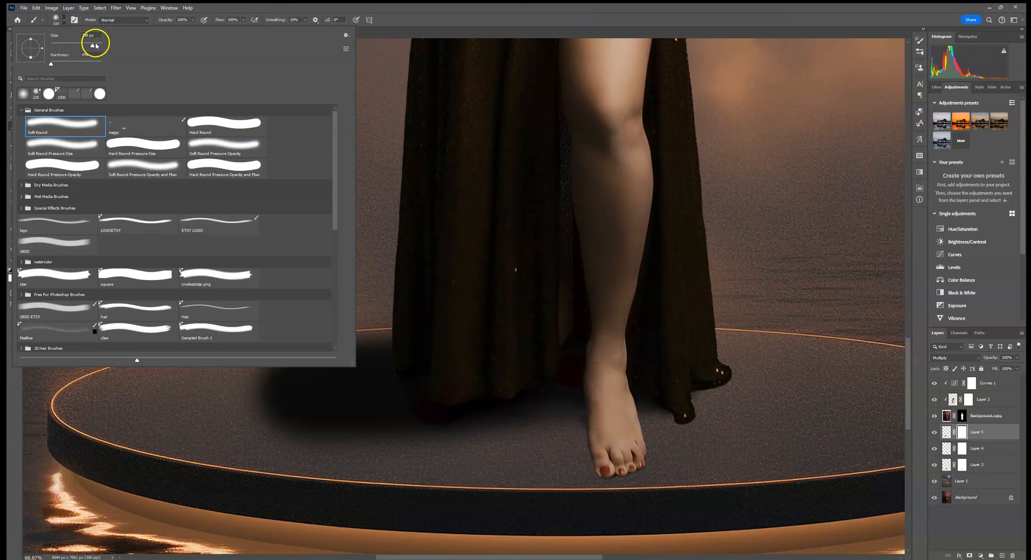
pyautogui.click(192, 20)
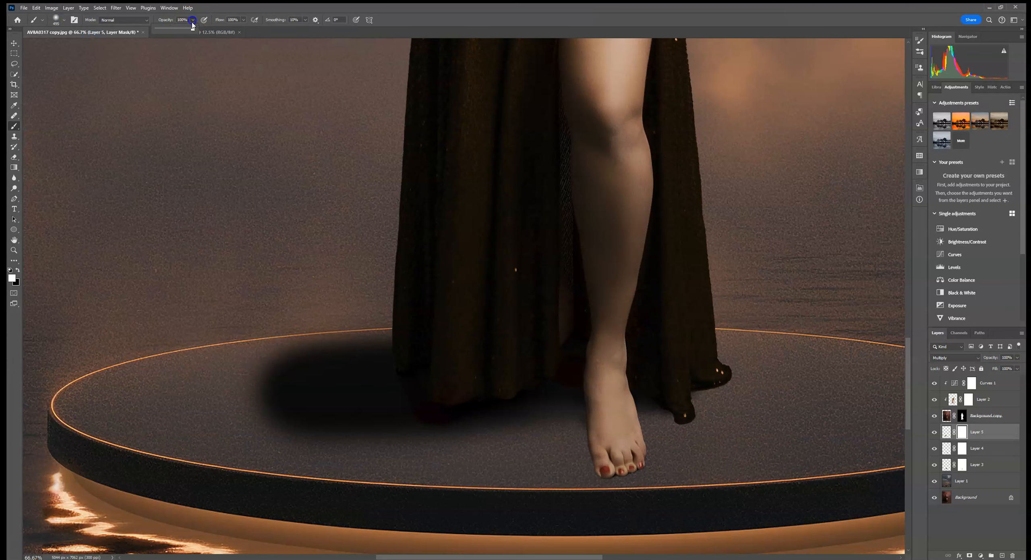
pyautogui.click(287, 465)
pyautogui.press('x')
pyautogui.moveTo(233, 417)
pyautogui.mouseDown()
pyautogui.moveTo(278, 447)
pyautogui.moveTo(295, 434)
pyautogui.moveTo(326, 473)
pyautogui.moveTo(377, 492)
pyautogui.mouseUp()
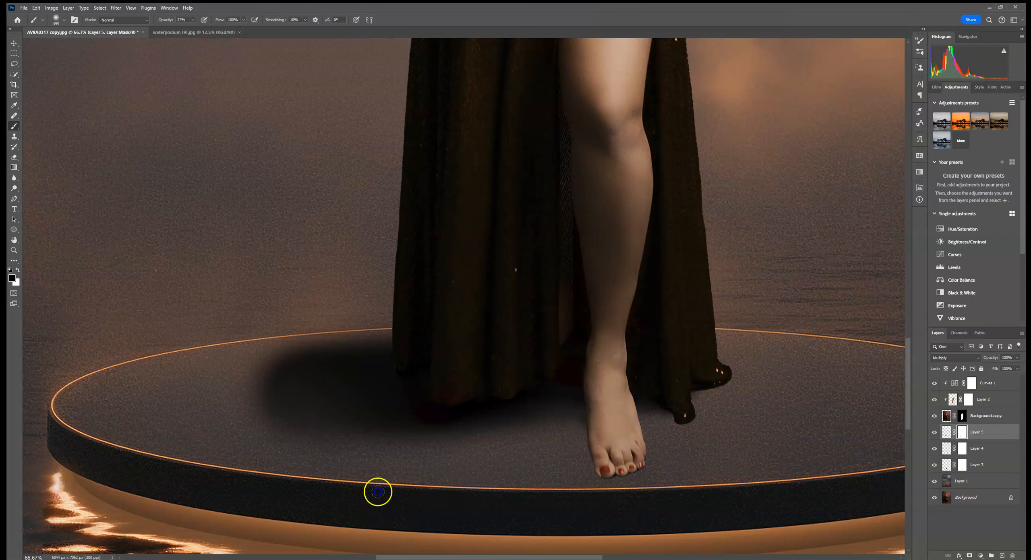
pyautogui.moveTo(252, 445); pyautogui.dragTo(506, 492)
pyautogui.moveTo(314, 311)
pyautogui.mouseDown()
pyautogui.moveTo(347, 290)
pyautogui.moveTo(258, 322)
pyautogui.mouseUp()
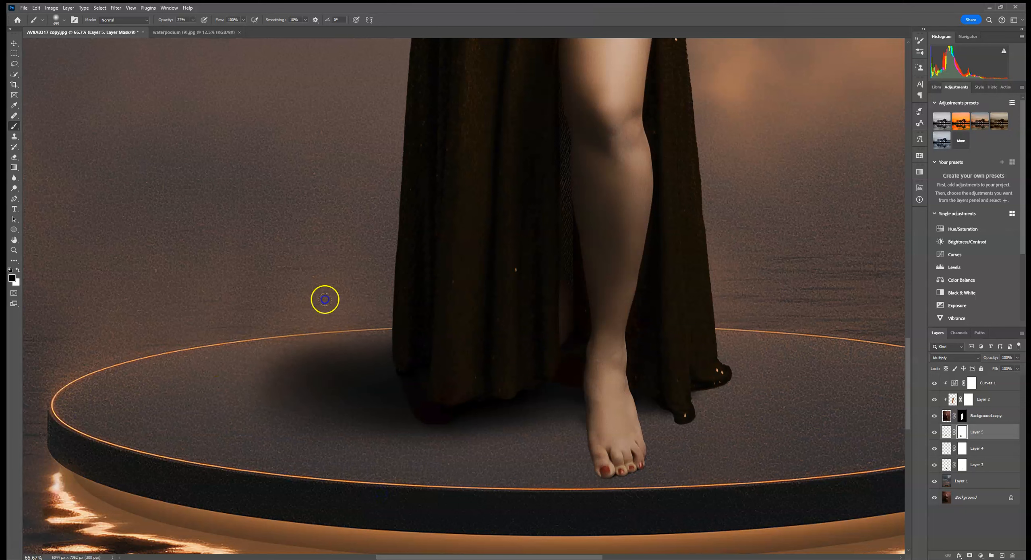
# Step: Lower the opacity of the cast shadow layer, Layer 5, to 62%
pyautogui.click(1018, 358)
pyautogui.moveTo(1015, 368); pyautogui.dragTo(1011, 367)
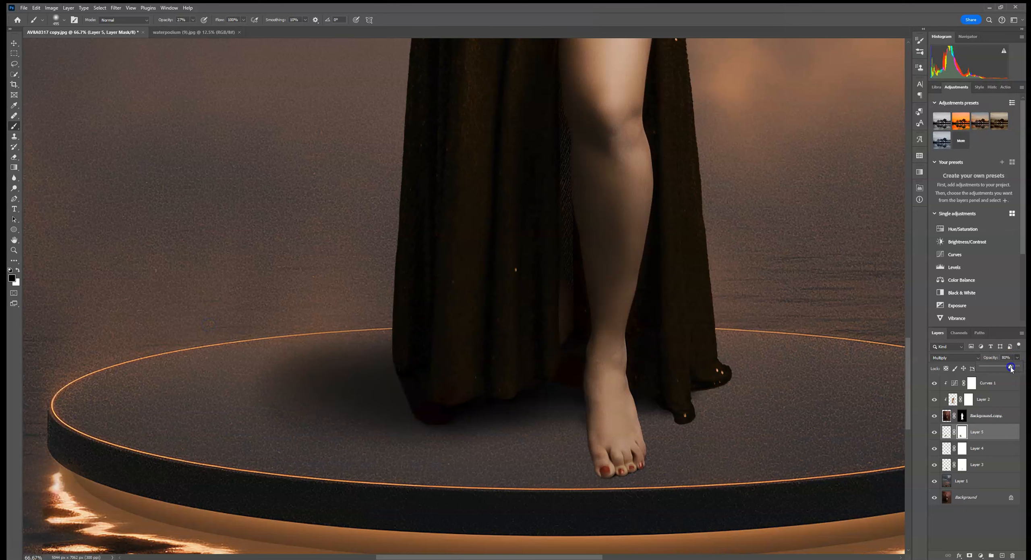
pyautogui.hotkey('ctrl', '0')
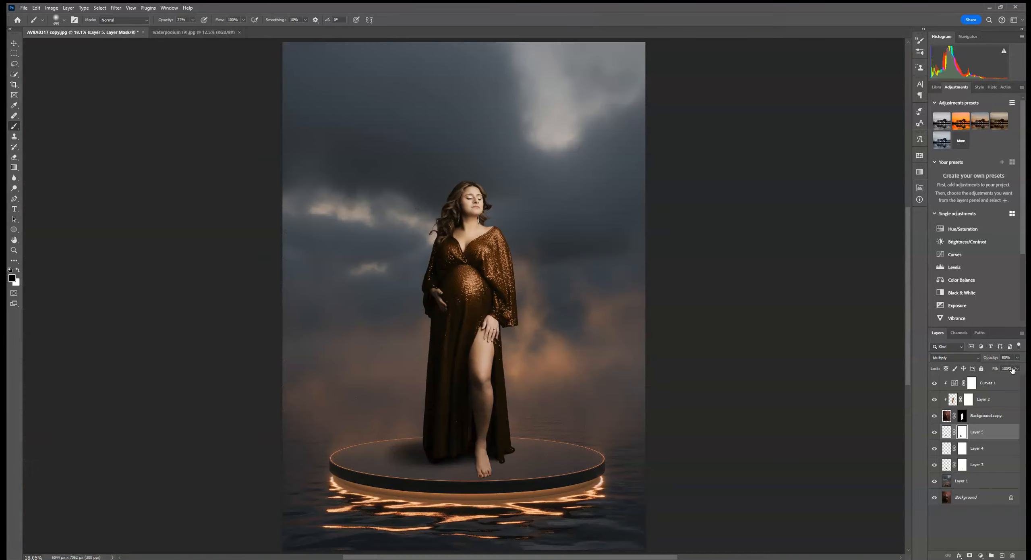
pyautogui.click(1017, 358)
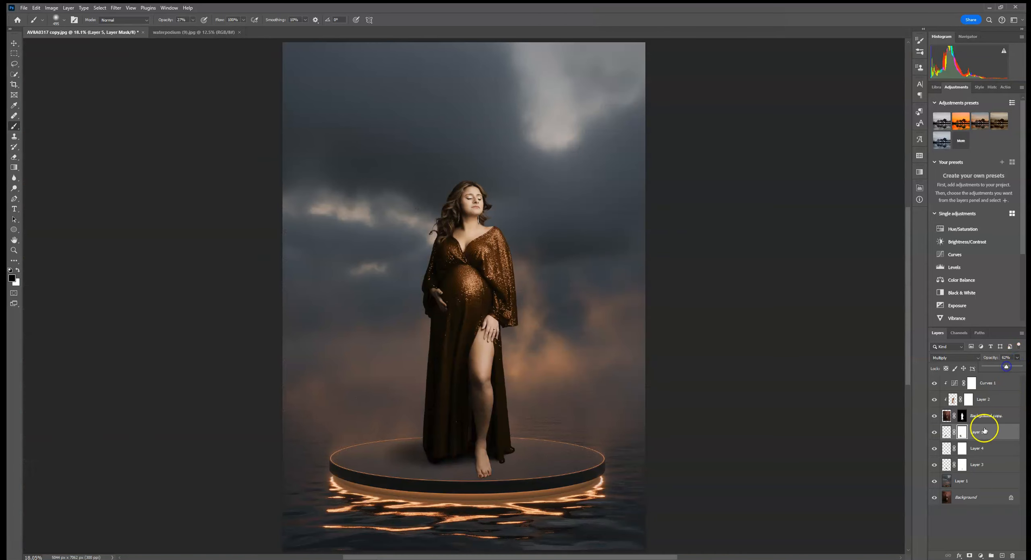
# Step: Touch up the Layer 5 mask around the skirt hem, painting white with a brush of about 177 px
pyautogui.click(440, 433)
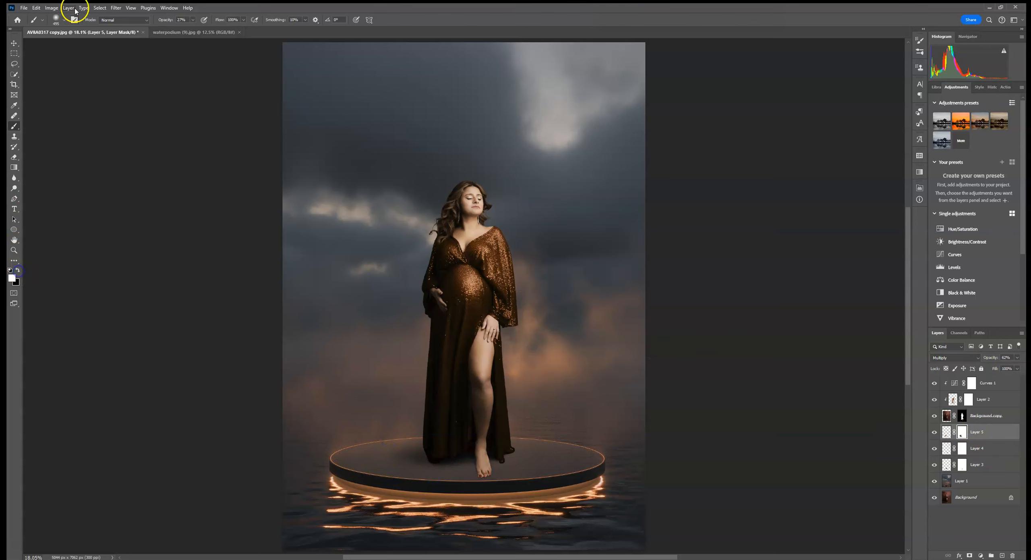
pyautogui.click(64, 20)
pyautogui.click(89, 45)
pyautogui.click(421, 462)
# Step: Create a new layer above Layer 5 in Multiply mode and add a layer mask to it
pyautogui.hotkey('ctrl', '+')
pyautogui.hotkey('ctrl', '+')
pyautogui.hotkey('ctrl', '+')
pyautogui.hotkey('ctrl', '+')
pyautogui.moveTo(539, 453); pyautogui.dragTo(576, 85)
pyautogui.moveTo(562, 463); pyautogui.dragTo(598, 268)
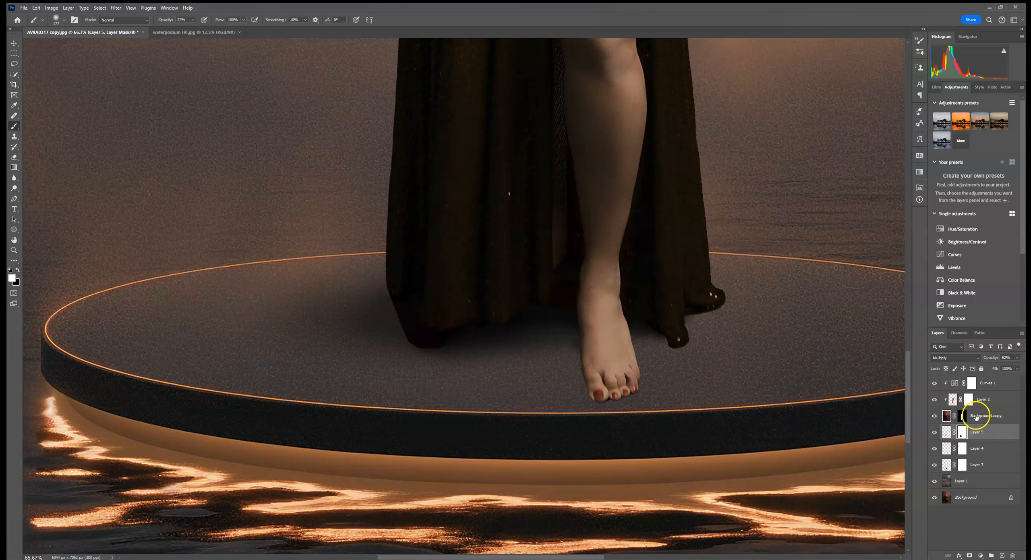
pyautogui.click(1001, 555)
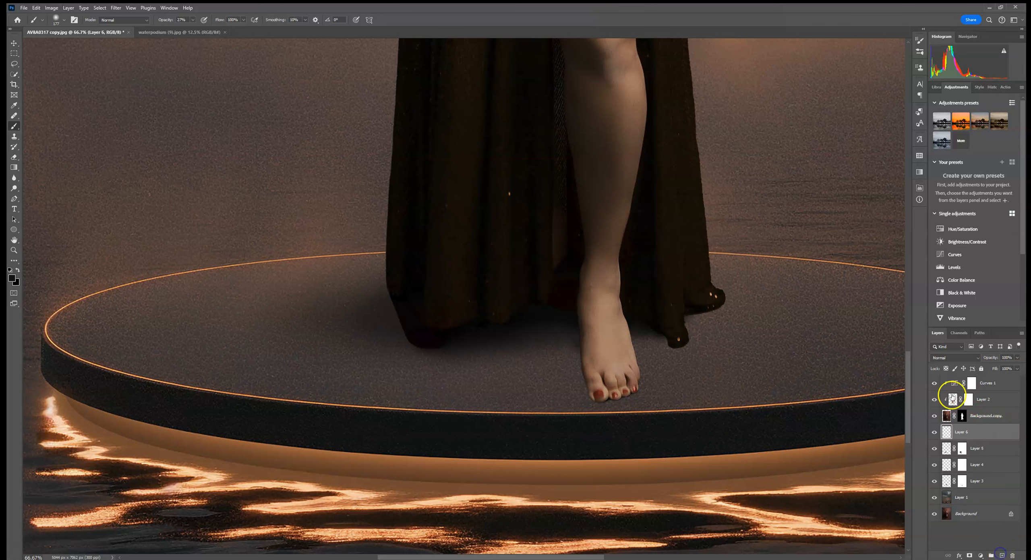
pyautogui.click(953, 358)
pyautogui.click(946, 370)
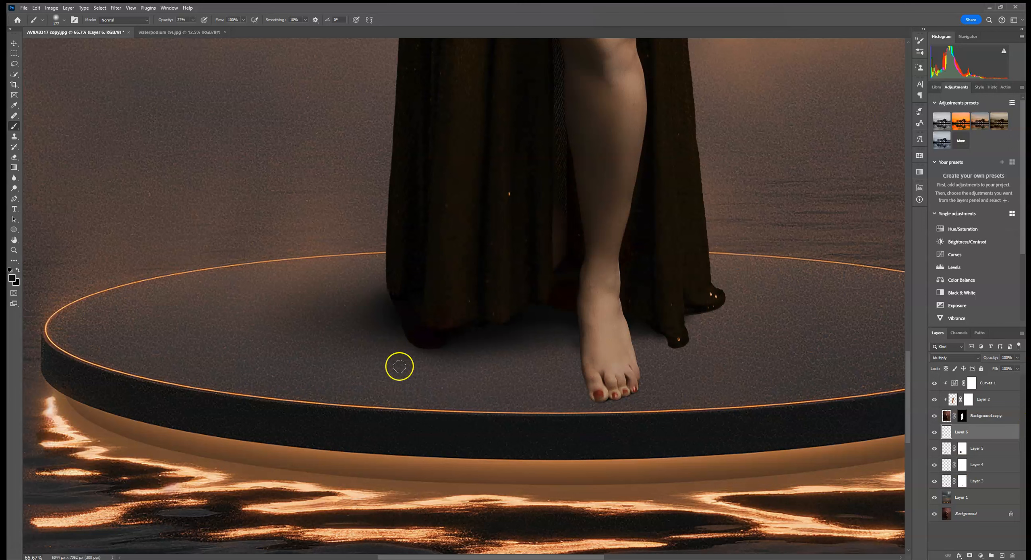
pyautogui.click(970, 556)
pyautogui.press('x')
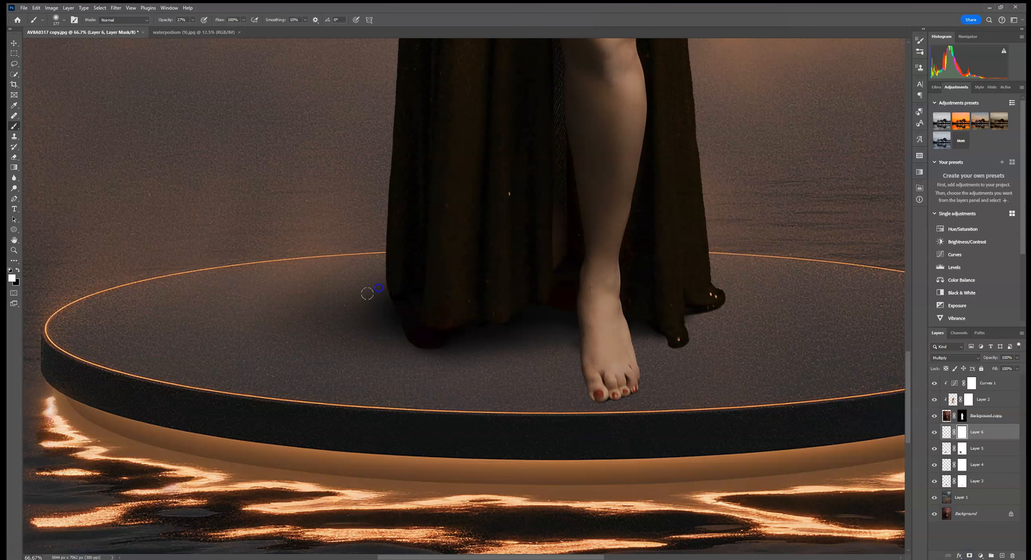
# Step: Try painting black on the shadow masks beside the skirt's left hem, and undo the last strokes
pyautogui.press('x')
pyautogui.click(387, 286)
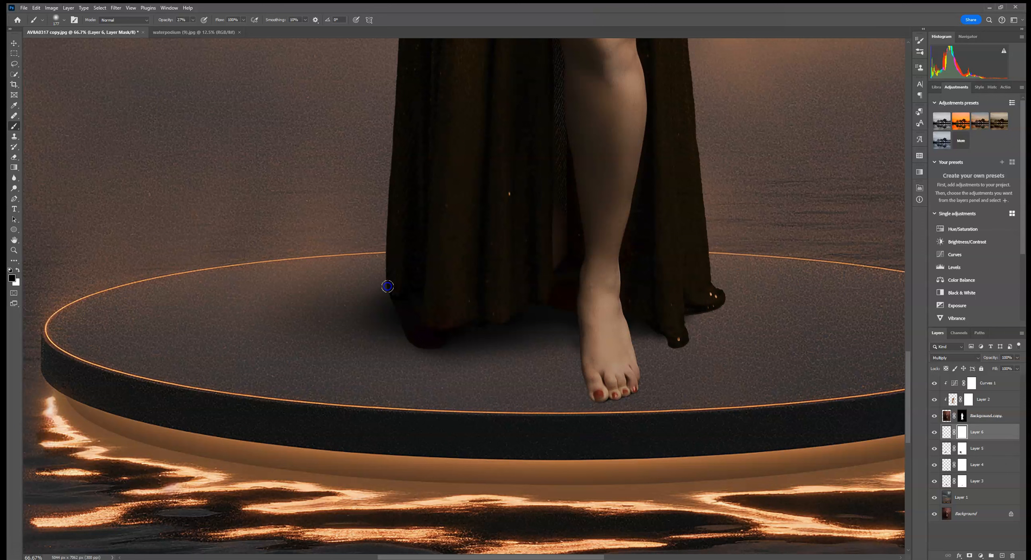
pyautogui.click(962, 448)
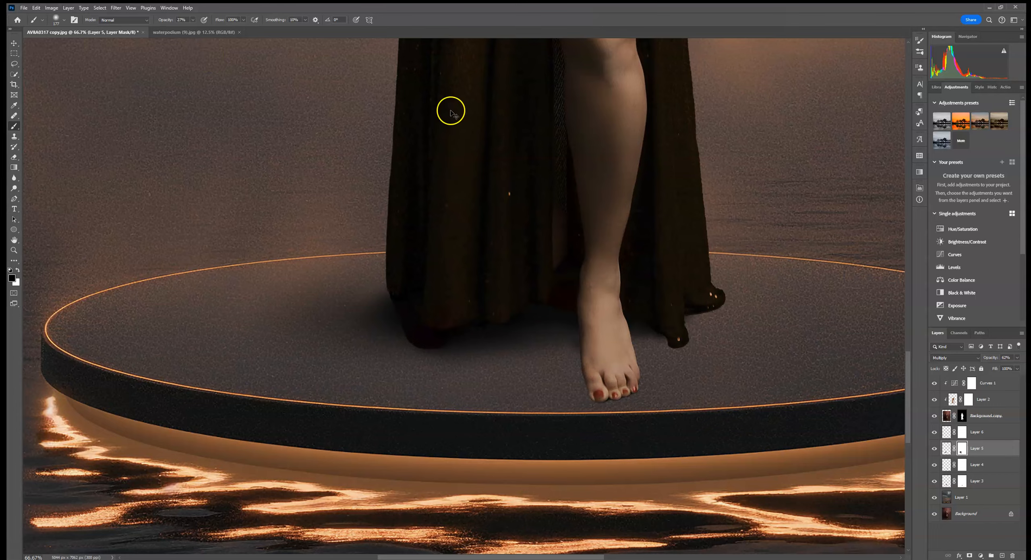
pyautogui.hotkey('ctrl', '0')
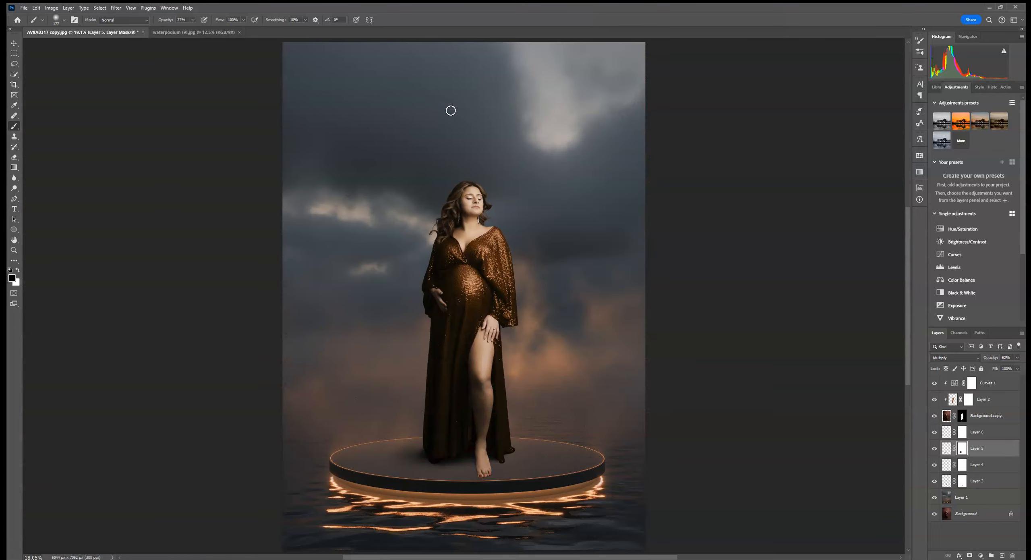
pyautogui.click(36, 8)
pyautogui.click(36, 17)
pyautogui.click(36, 8)
pyautogui.click(40, 16)
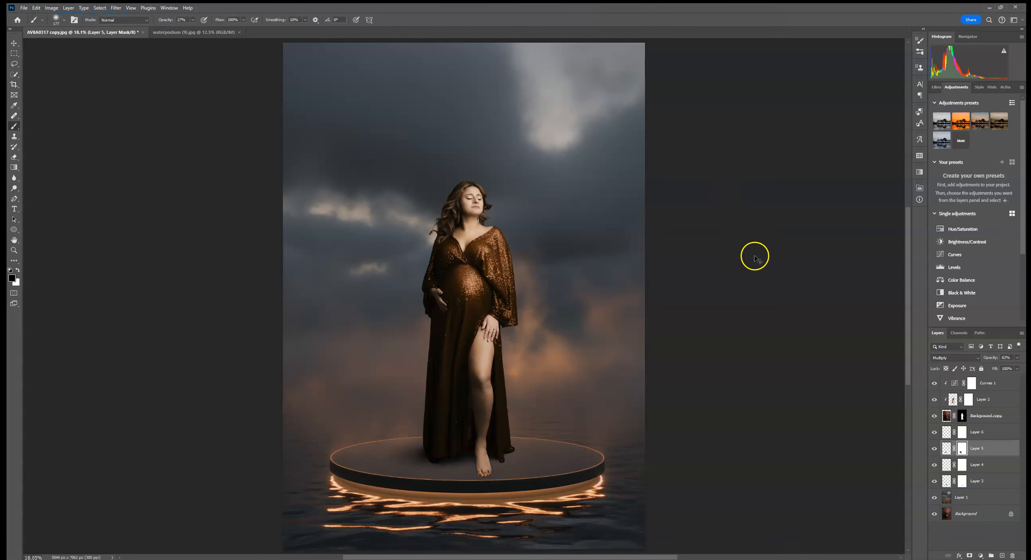
pyautogui.hotkey('ctrl', '-')
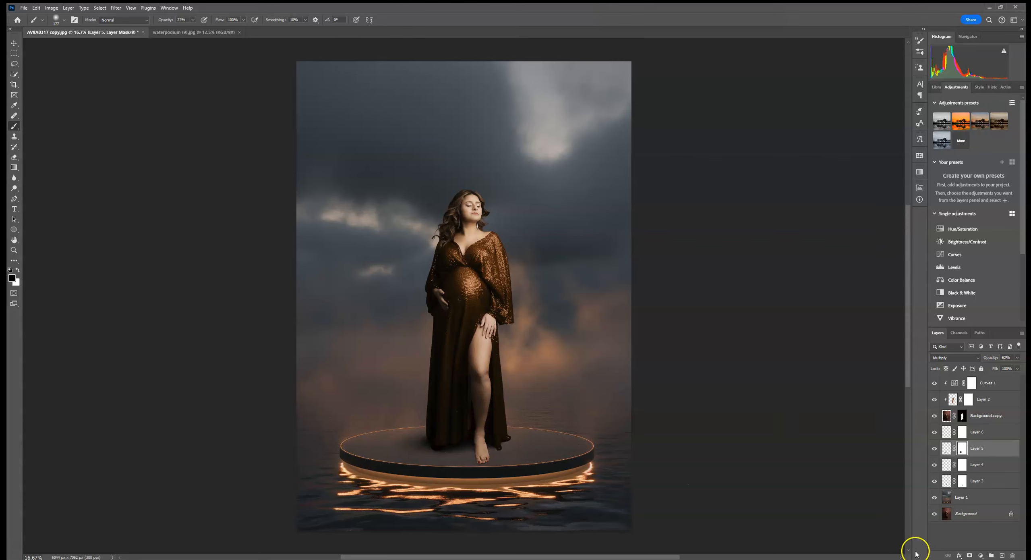
# Step: Create a new layer directly above Layer 1 and set its blend mode to Multiply
pyautogui.click(993, 498)
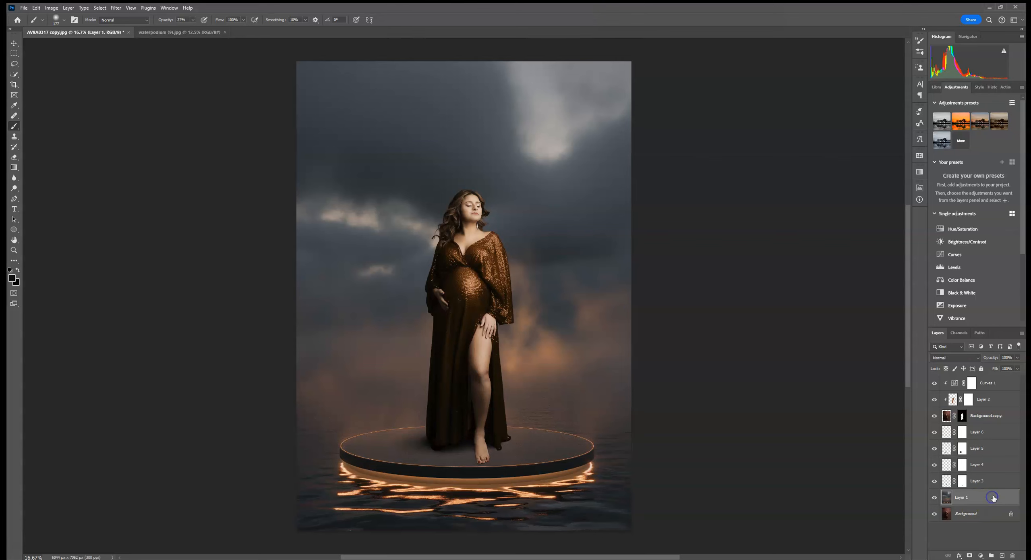
pyautogui.click(1003, 555)
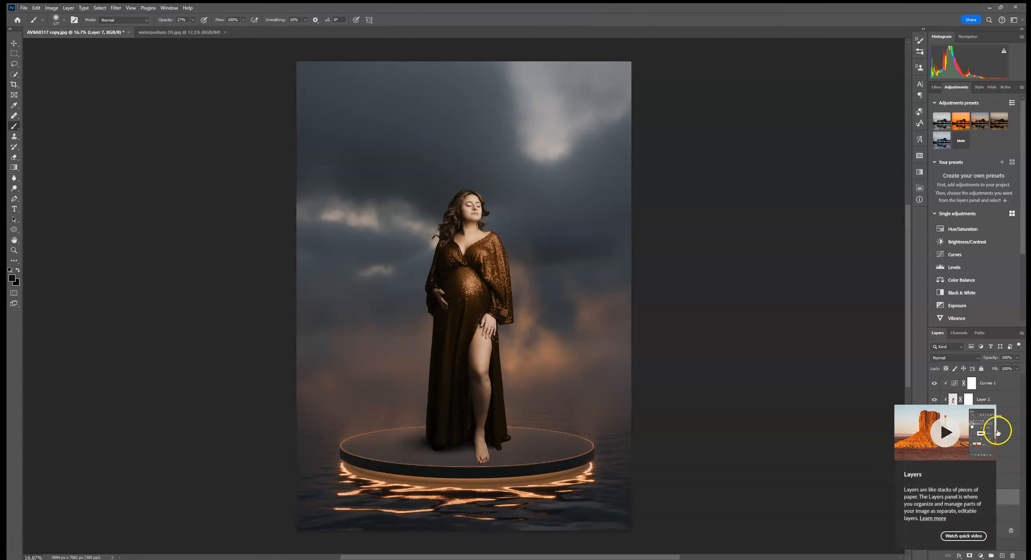
pyautogui.click(1008, 478)
pyautogui.click(935, 482)
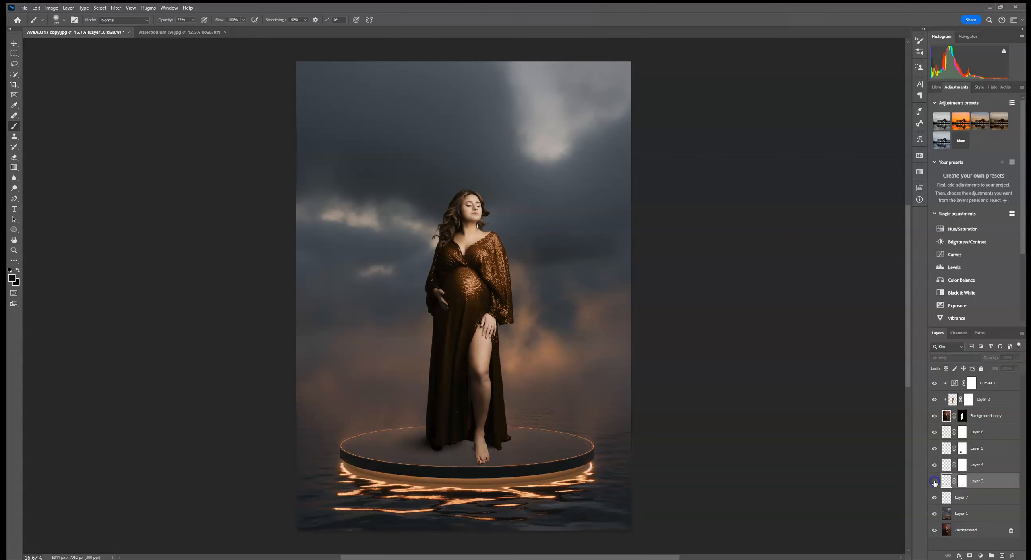
pyautogui.click(971, 495)
pyautogui.click(946, 357)
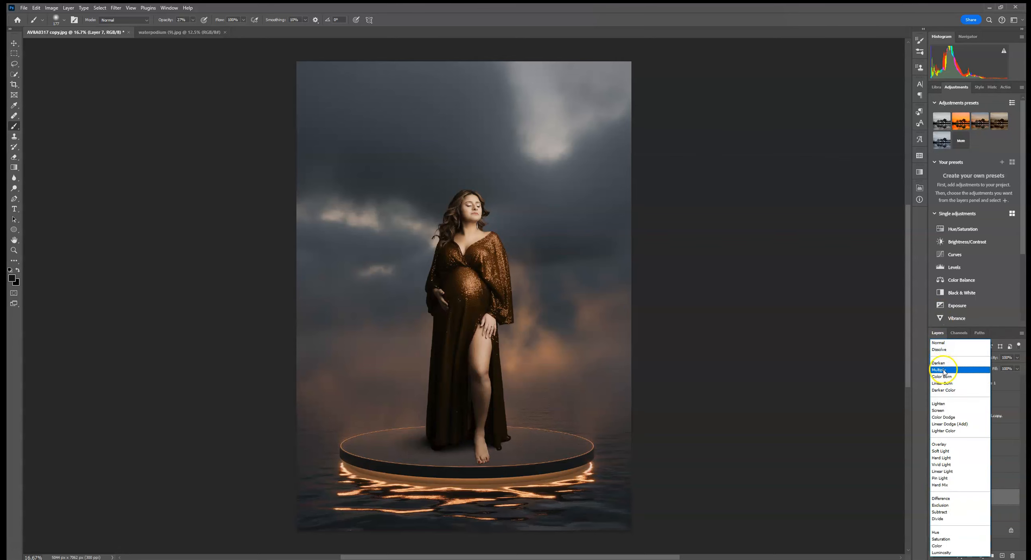
pyautogui.click(945, 364)
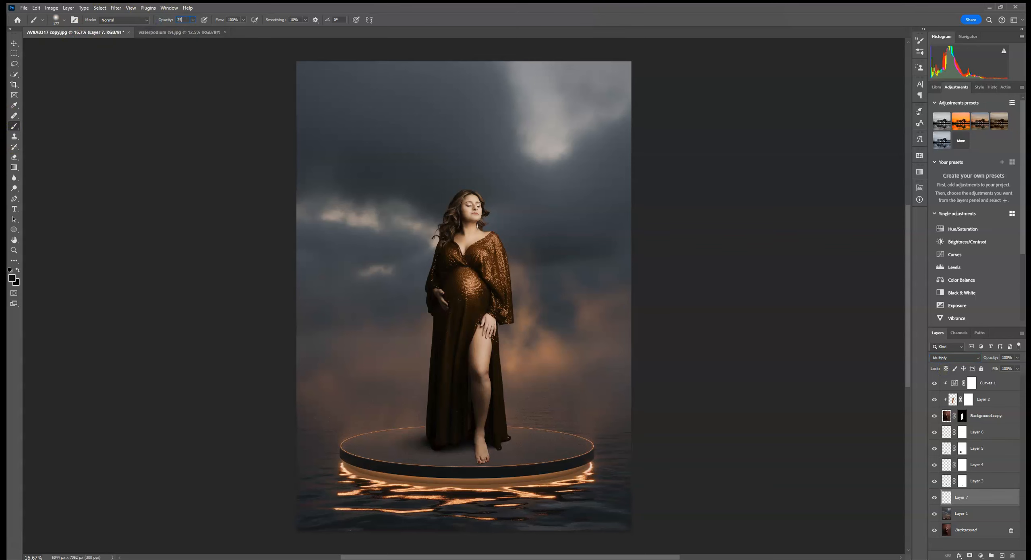
# Step: Darken the podium top on Layer 7 with a larger soft black brush at 25% opacity and lower the layer's opacity to 79%
pyautogui.click(62, 17)
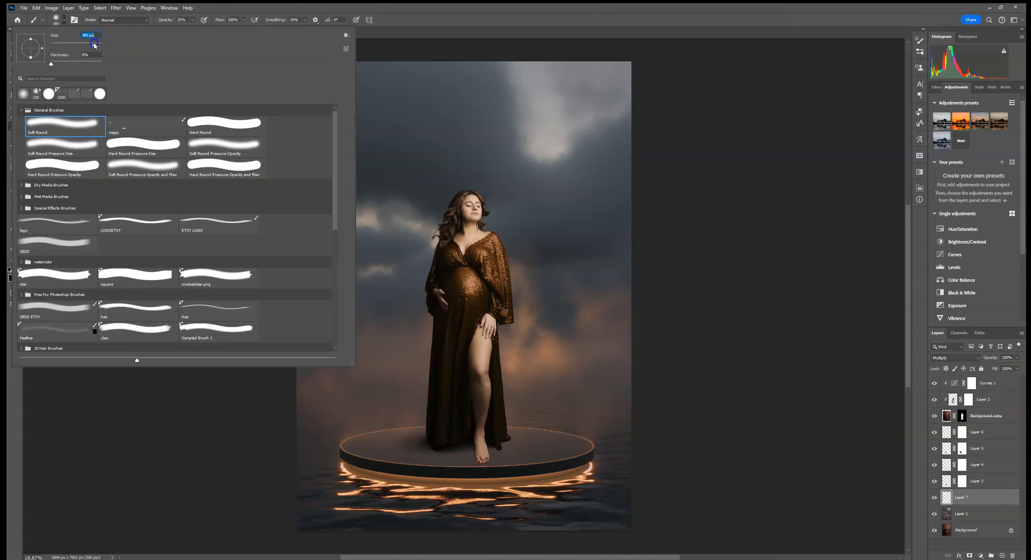
pyautogui.click(348, 444)
pyautogui.moveTo(368, 444)
pyautogui.mouseDown()
pyautogui.moveTo(491, 459)
pyautogui.moveTo(579, 448)
pyautogui.moveTo(479, 440)
pyautogui.mouseUp()
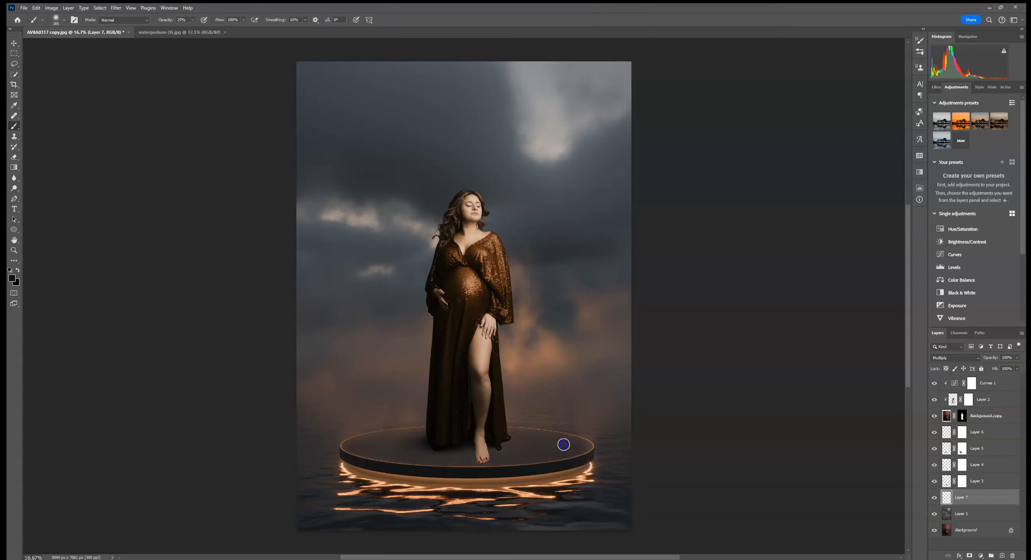
pyautogui.moveTo(558, 447)
pyautogui.mouseDown()
pyautogui.moveTo(434, 455)
pyautogui.moveTo(485, 457)
pyautogui.mouseUp()
pyautogui.moveTo(601, 439); pyautogui.dragTo(427, 433)
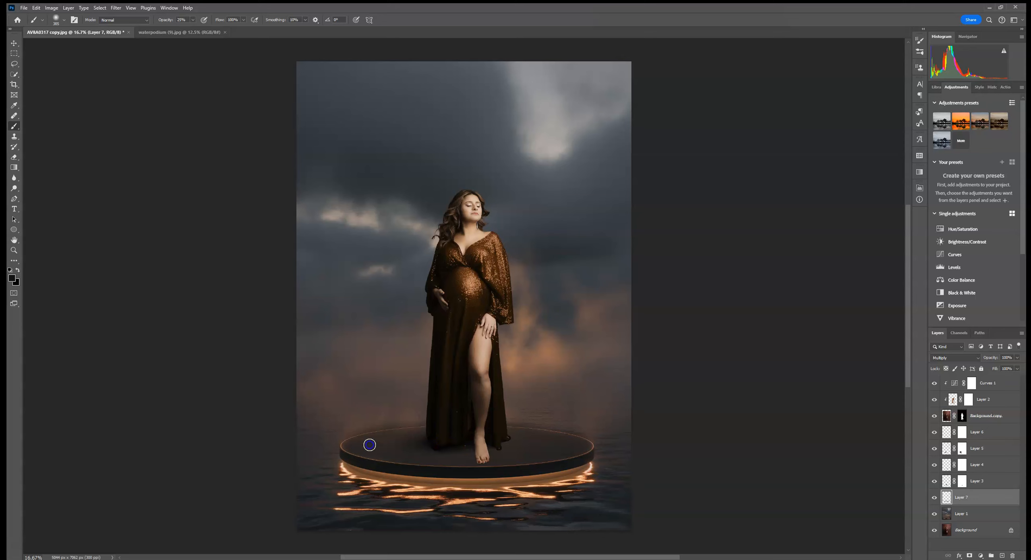
pyautogui.click(1017, 358)
# Step: Add a mask to Layer 7 and clean the shading off the podium's rim with a small black brush at 100% opacity
pyautogui.click(971, 556)
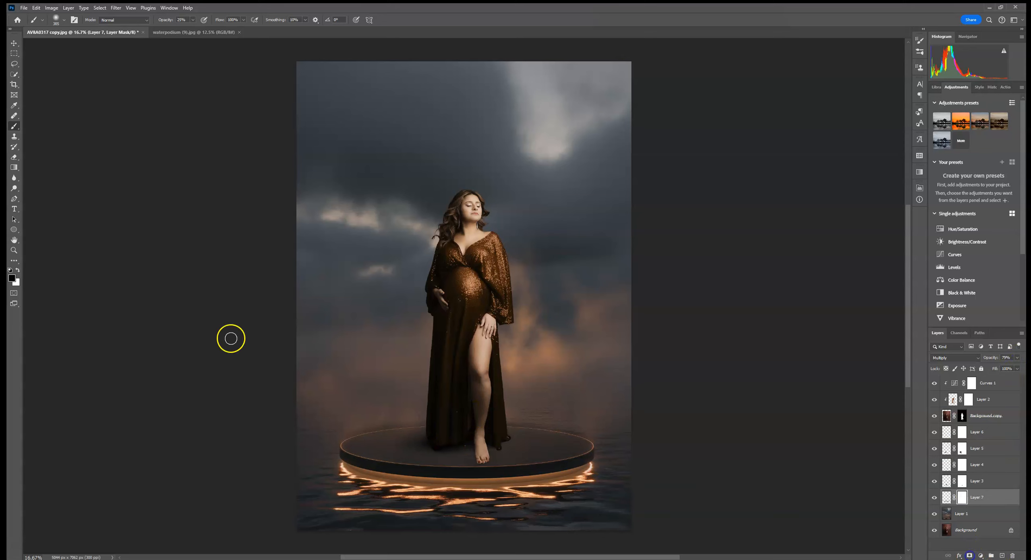
pyautogui.click(63, 20)
pyautogui.moveTo(81, 42); pyautogui.dragTo(73, 45)
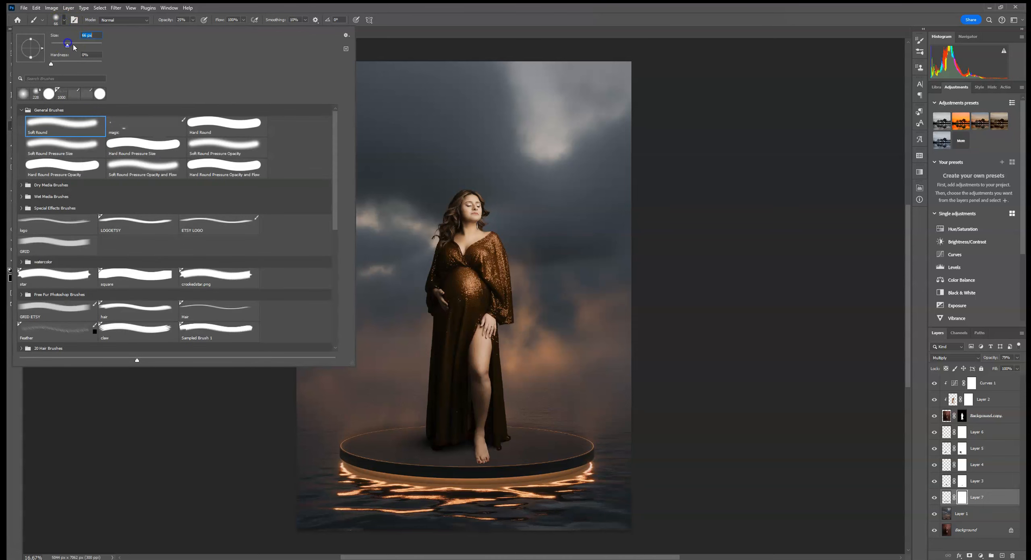
pyautogui.click(193, 20)
pyautogui.moveTo(193, 29); pyautogui.dragTo(307, 36)
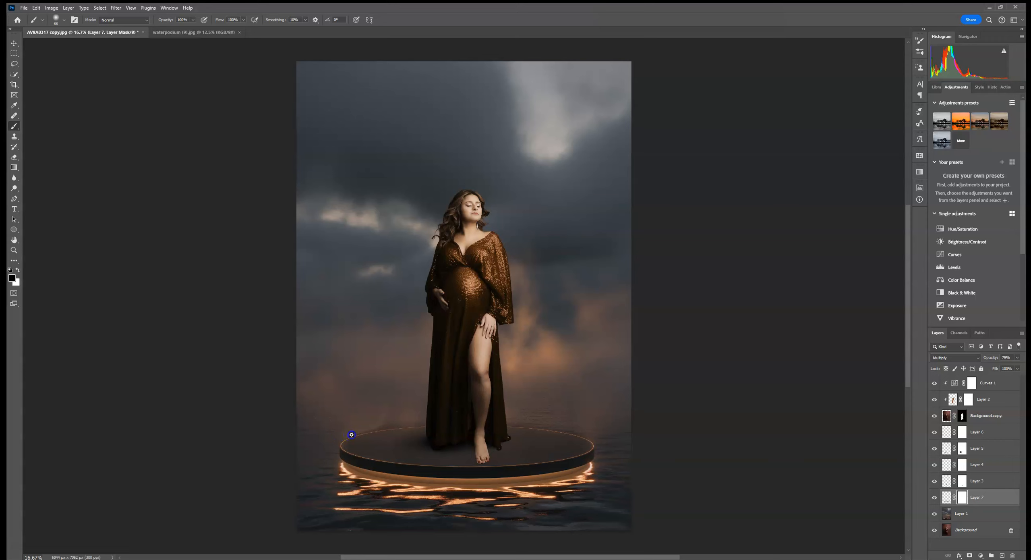
pyautogui.moveTo(366, 425); pyautogui.dragTo(417, 423)
pyautogui.moveTo(535, 420)
pyautogui.mouseDown()
pyautogui.moveTo(486, 421)
pyautogui.moveTo(505, 424)
pyautogui.mouseUp()
pyautogui.moveTo(334, 476); pyautogui.dragTo(336, 462)
pyautogui.moveTo(593, 455); pyautogui.dragTo(576, 430)
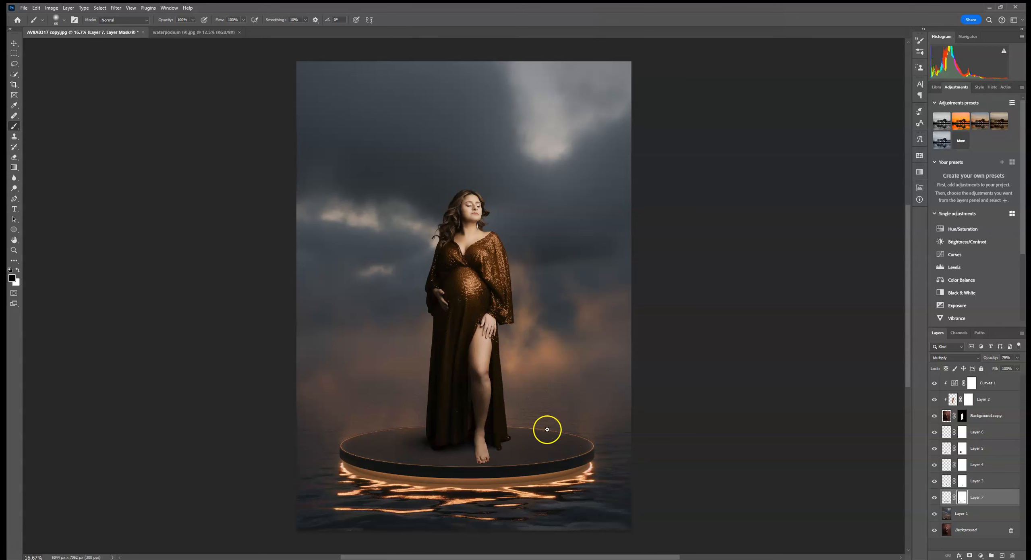
pyautogui.hotkey('ctrl', '+')
pyautogui.moveTo(547, 430)
pyautogui.mouseDown()
pyautogui.moveTo(383, 488)
pyautogui.moveTo(414, 486)
pyautogui.mouseUp()
pyautogui.hotkey('ctrl', '-')
# Step: Merge the shadow layers 3 to 7 with the podium background Layer 1 into a single layer
pyautogui.click(984, 515)
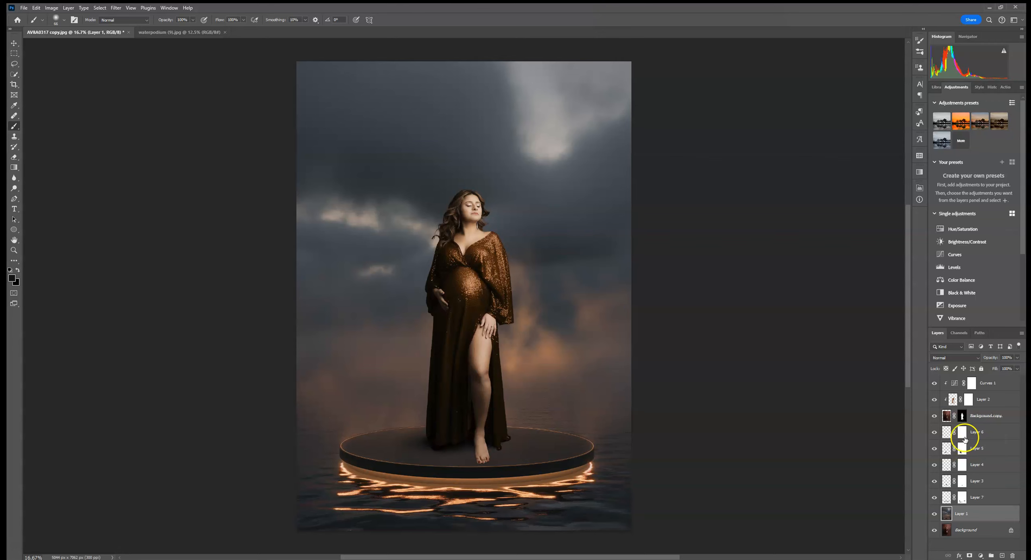
pyautogui.click(971, 465)
pyautogui.click(983, 432)
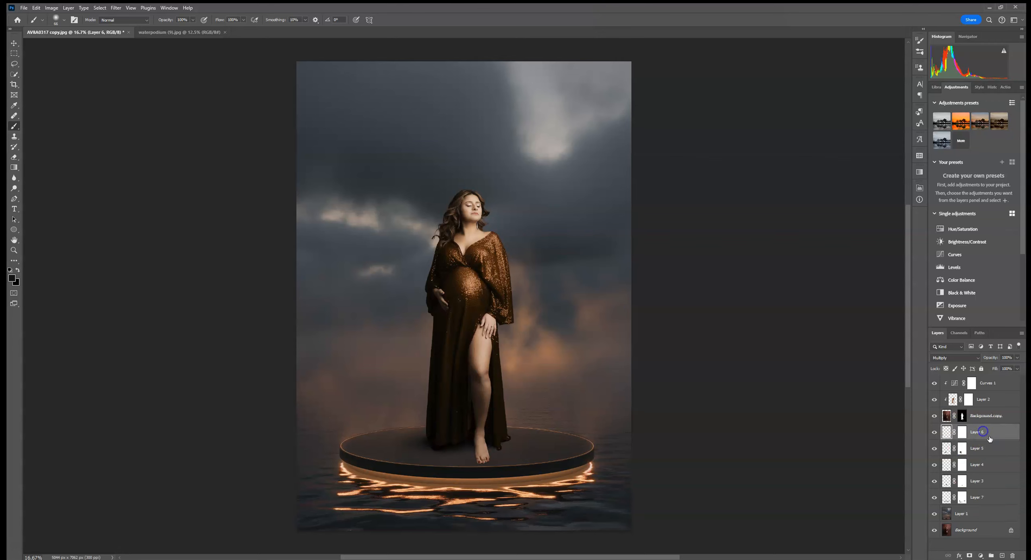
pyautogui.keyDown('ctrl'); pyautogui.click(992, 450); pyautogui.keyUp('ctrl')
pyautogui.keyDown('ctrl'); pyautogui.click(987, 463); pyautogui.keyUp('ctrl')
pyautogui.keyDown('ctrl'); pyautogui.click(988, 481); pyautogui.keyUp('ctrl')
pyautogui.keyDown('ctrl'); pyautogui.click(988, 497); pyautogui.keyUp('ctrl')
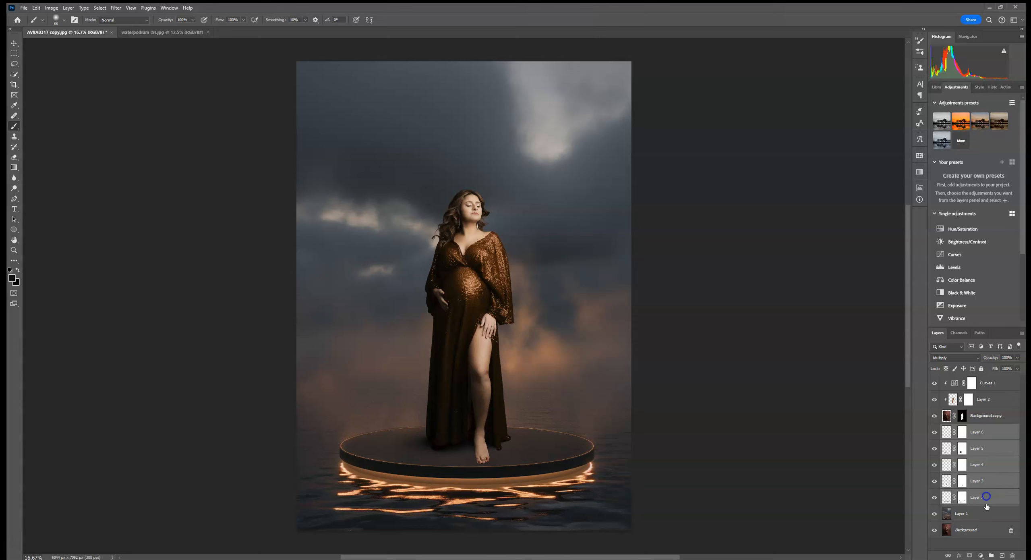
pyautogui.keyDown('ctrl'); pyautogui.click(986, 512); pyautogui.keyUp('ctrl')
pyautogui.rightClick(981, 513)
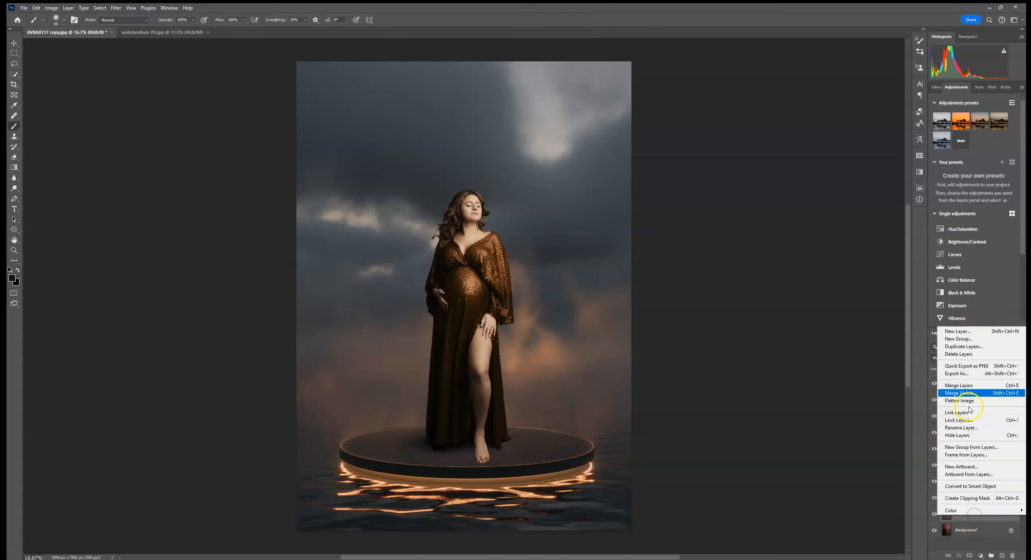
pyautogui.click(965, 386)
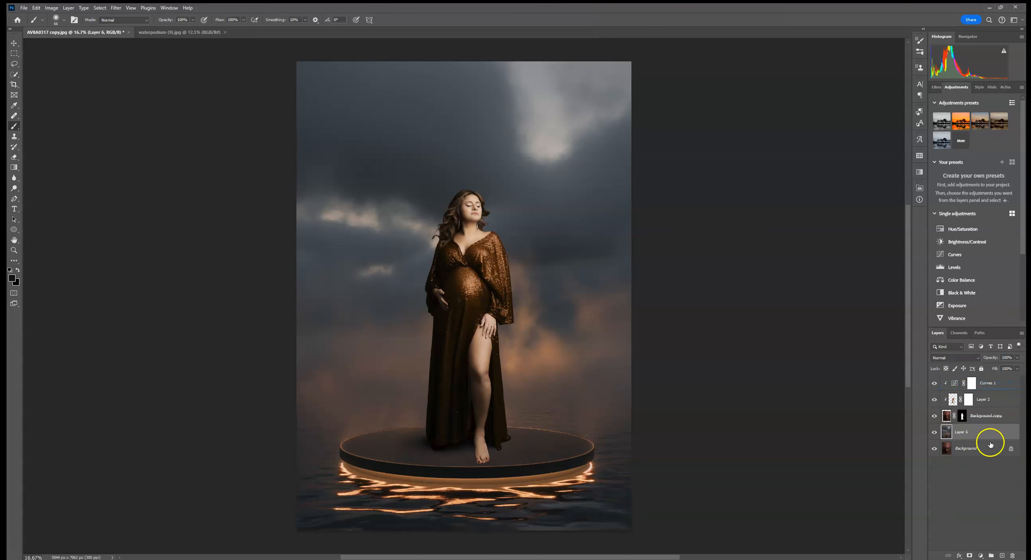
# Step: Duplicate the merged background layer and apply a Gaussian Blur to the copy
pyautogui.moveTo(997, 431); pyautogui.dragTo(1006, 556)
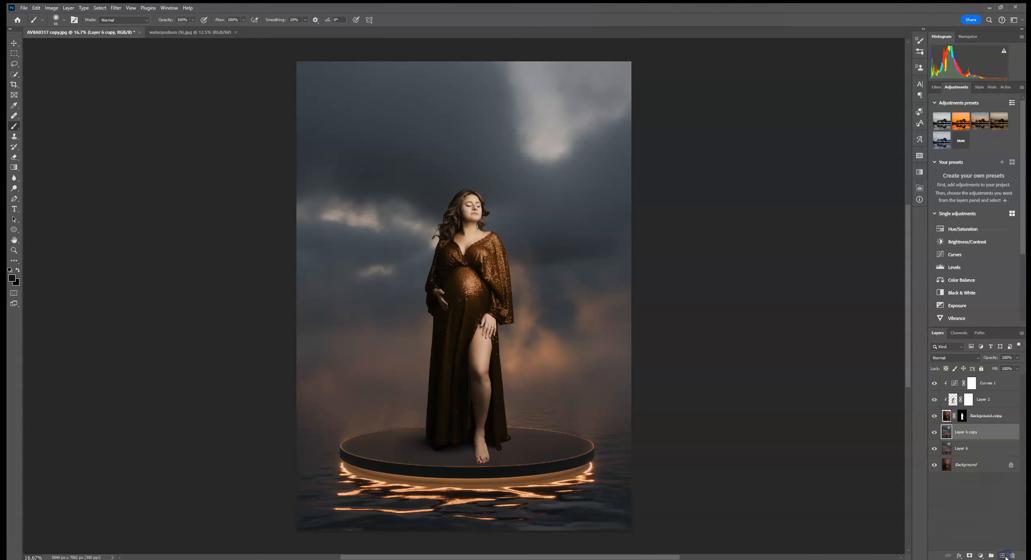
pyautogui.click(115, 8)
pyautogui.moveTo(157, 125)
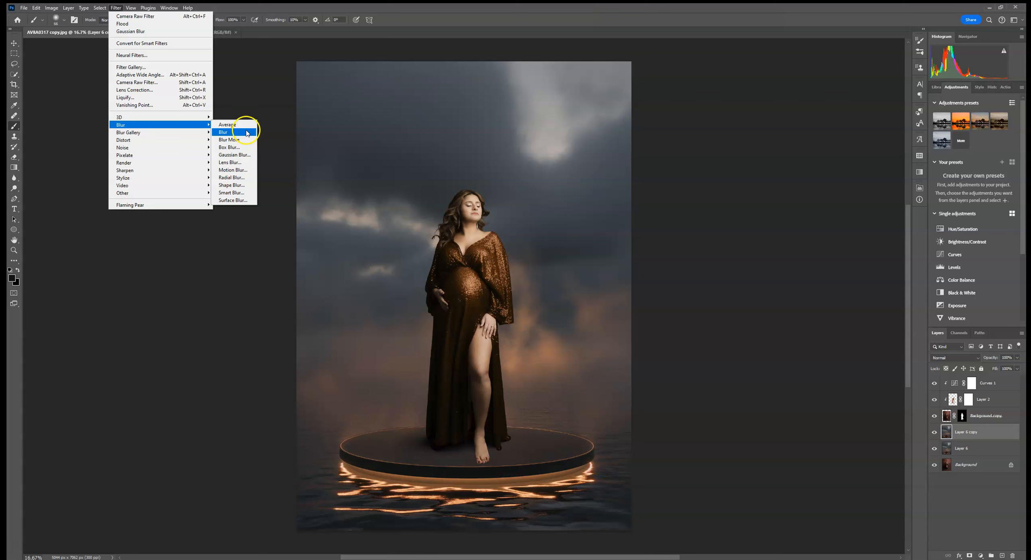
pyautogui.click(240, 156)
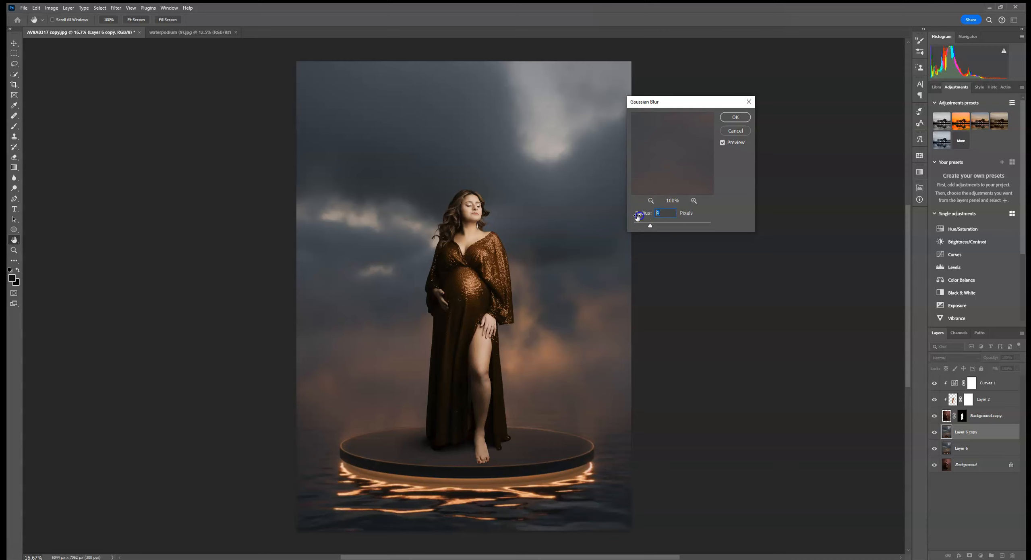
pyautogui.click(736, 117)
pyautogui.press('b')
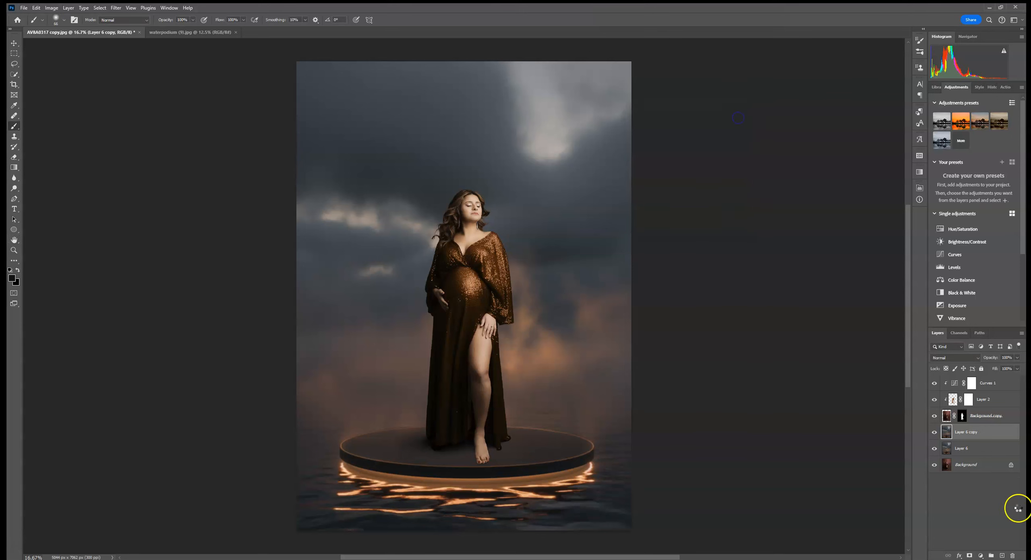
# Step: Add a mask to the blurred Layer 6 copy and paint black over the podium with a larger soft brush to restore its sharpness
pyautogui.click(970, 555)
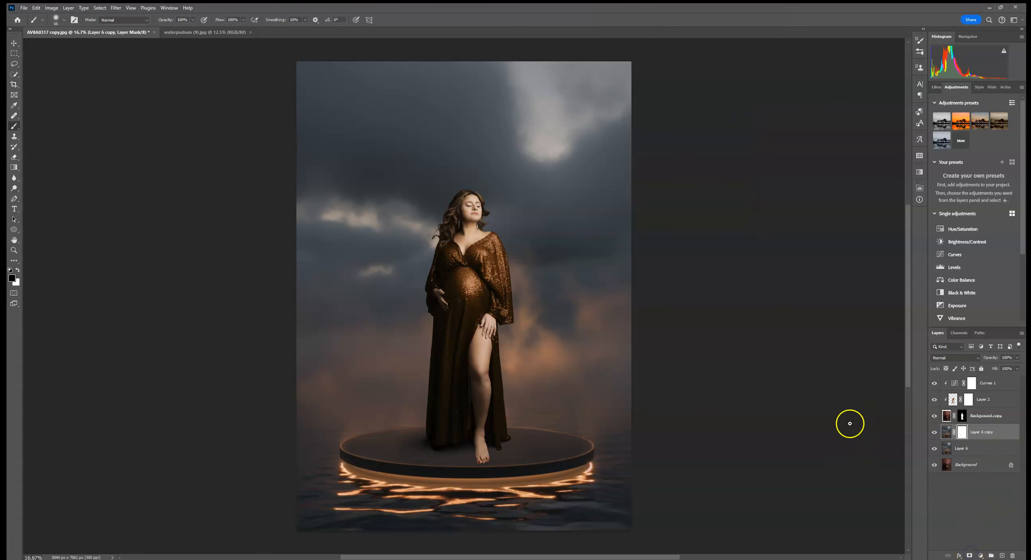
pyautogui.hotkey('ctrl', '+')
pyautogui.hotkey('ctrl', '+')
pyautogui.moveTo(527, 439); pyautogui.dragTo(572, 170)
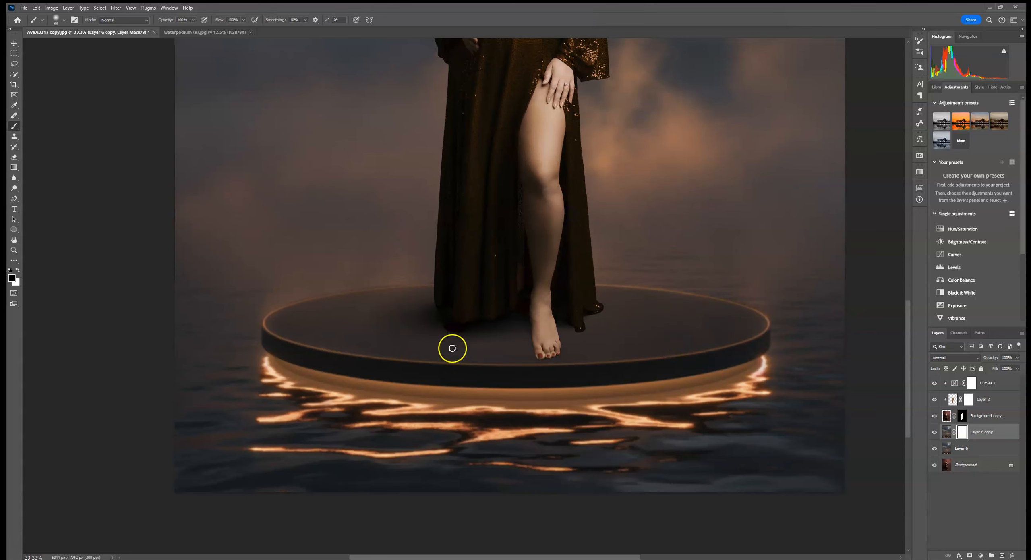
pyautogui.click(63, 20)
pyautogui.click(88, 45)
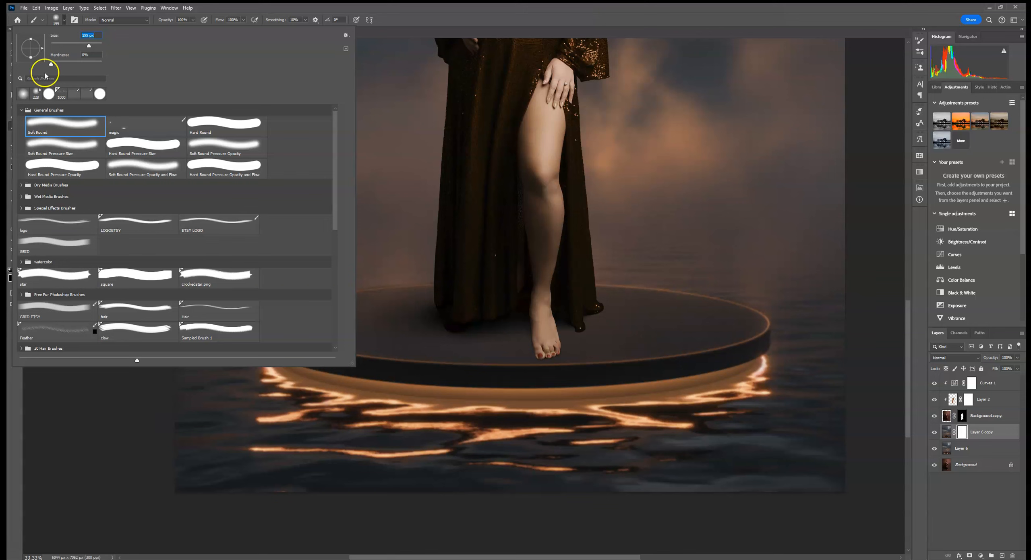
pyautogui.click(92, 44)
pyautogui.moveTo(602, 352)
pyautogui.mouseDown()
pyautogui.moveTo(87, 348)
pyautogui.moveTo(963, 351)
pyautogui.moveTo(56, 343)
pyautogui.mouseUp()
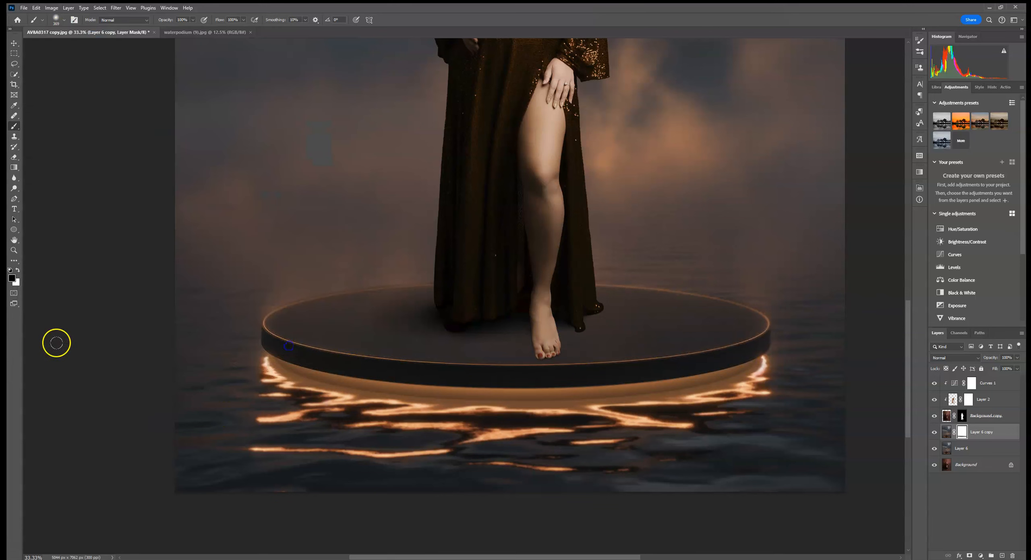
pyautogui.moveTo(338, 281); pyautogui.dragTo(308, 326)
# Step: Compare the blurred copy on and off, then mask the blur off the podium and foreground water with a black brush of about 1467 px
pyautogui.click(936, 436)
pyautogui.click(936, 436)
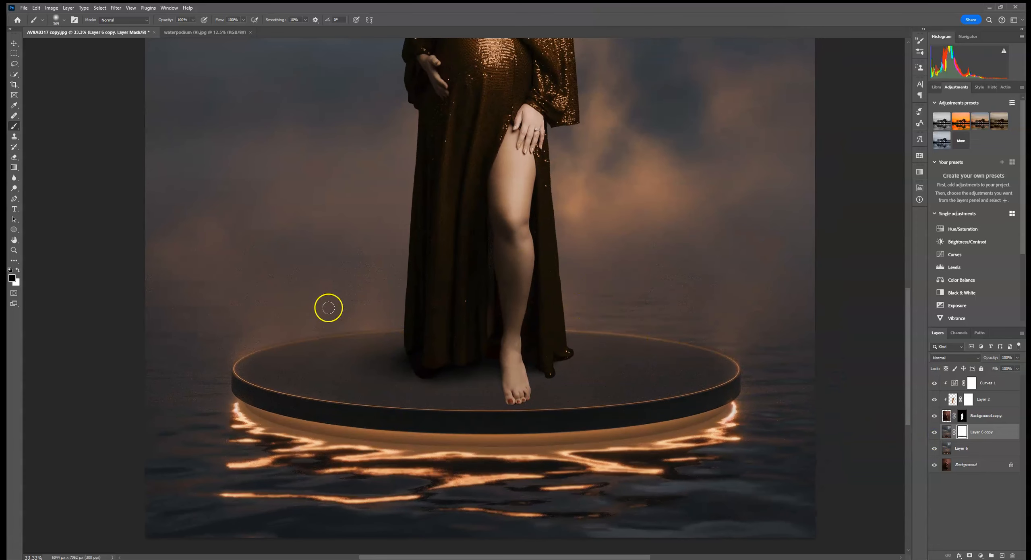
pyautogui.click(934, 433)
pyautogui.click(935, 433)
pyautogui.click(60, 19)
pyautogui.moveTo(87, 42); pyautogui.dragTo(97, 42)
pyautogui.moveTo(149, 415)
pyautogui.mouseDown()
pyautogui.moveTo(296, 427)
pyautogui.moveTo(550, 420)
pyautogui.mouseUp()
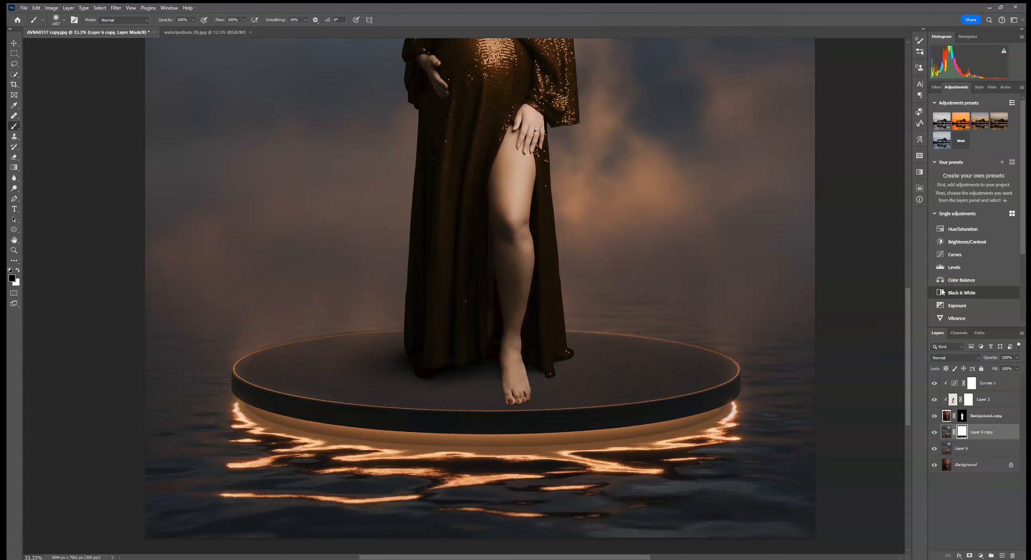
# Step: Examine the whole composite, and check the skirt hem and foot on the podium at 100%
pyautogui.hotkey('ctrl', '-')
pyautogui.hotkey('ctrl', '-')
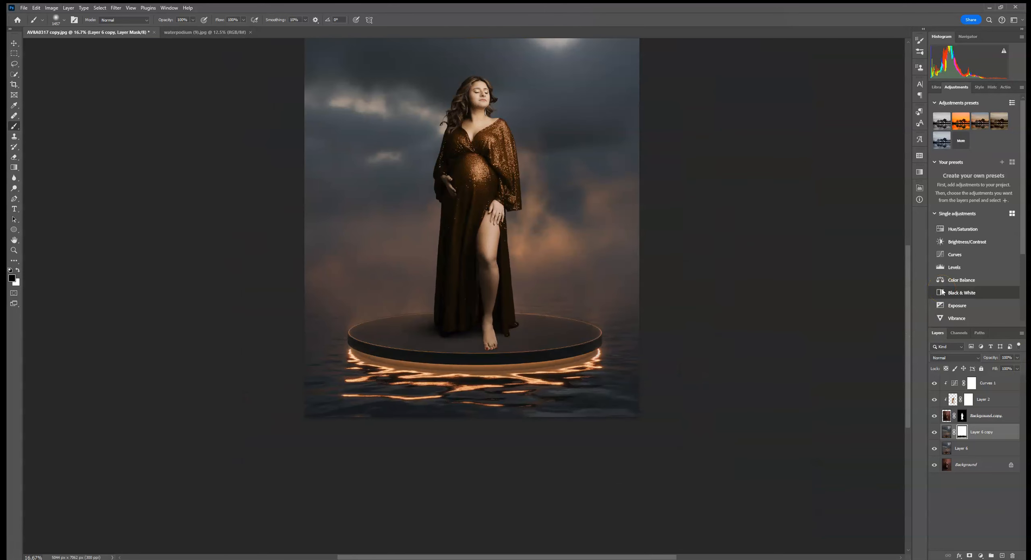
pyautogui.hotkey('ctrl', '+')
pyautogui.hotkey('ctrl', '+')
pyautogui.hotkey('ctrl', '+')
pyautogui.hotkey('ctrl', '+')
pyautogui.hotkey('ctrl', '+')
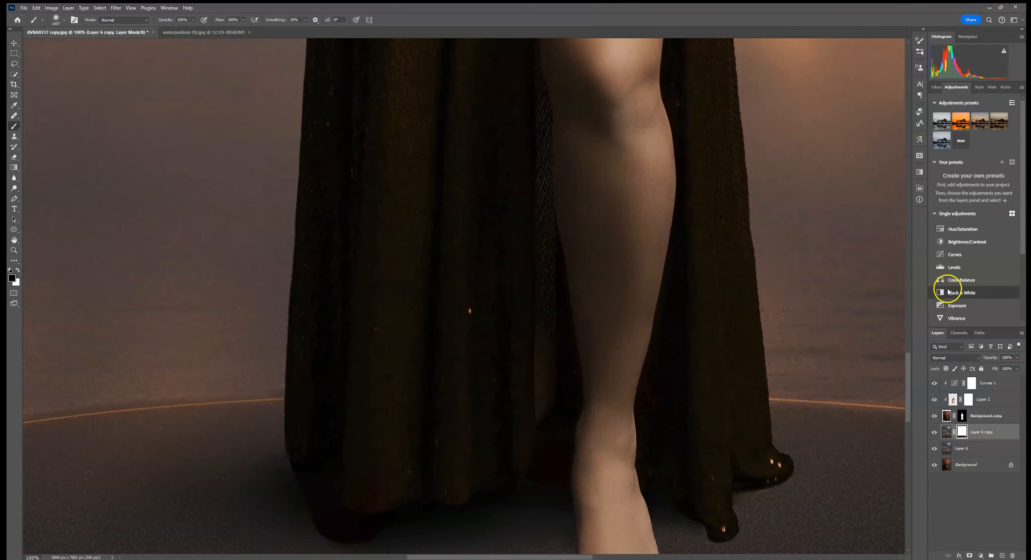
pyautogui.hscroll(2, 560, 214)
pyautogui.scroll(-5, 548, 270)
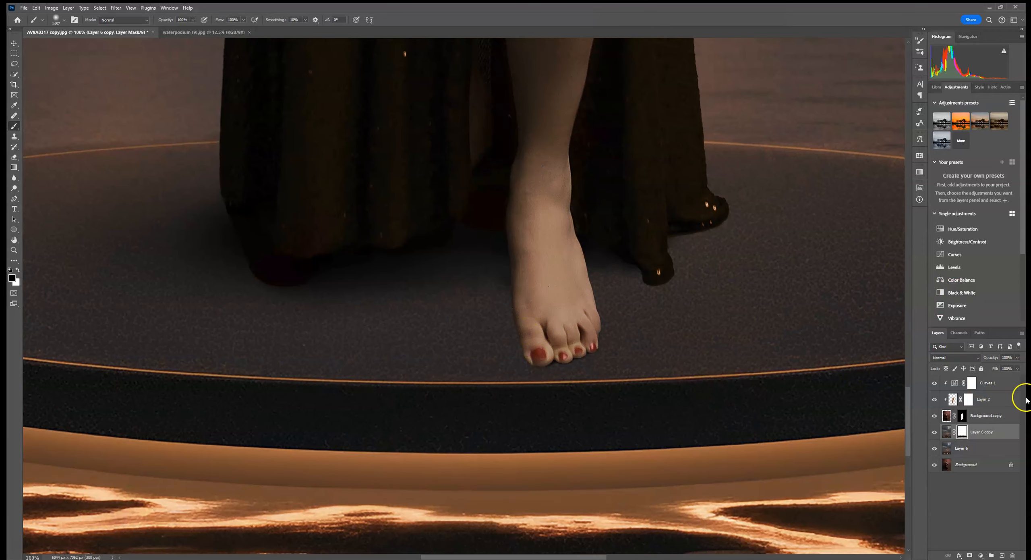
# Step: Add a new Multiply layer above the Layer 6 copy and paint a contact shadow along the foot with a small soft black brush
pyautogui.click(995, 400)
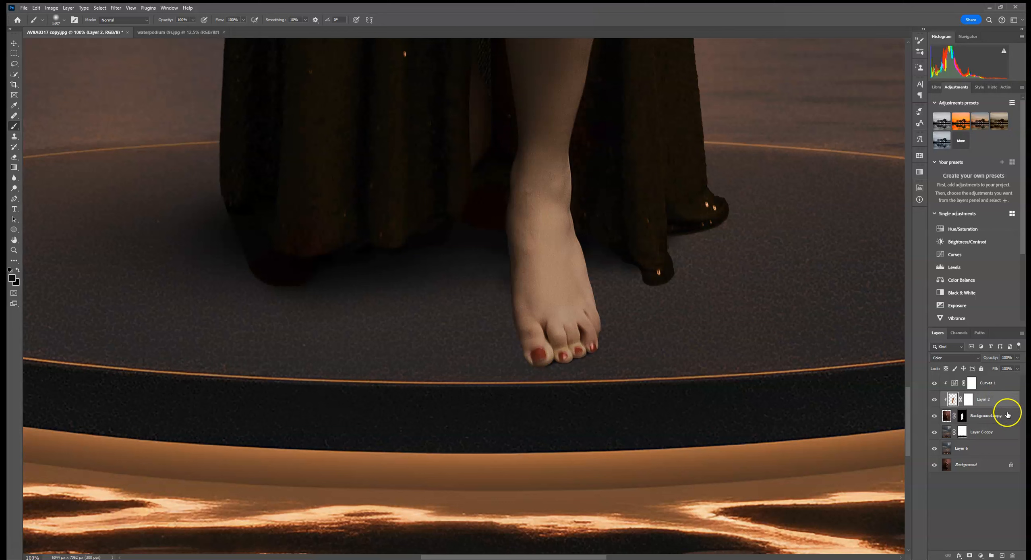
pyautogui.click(1007, 415)
pyautogui.click(1018, 434)
pyautogui.click(1003, 556)
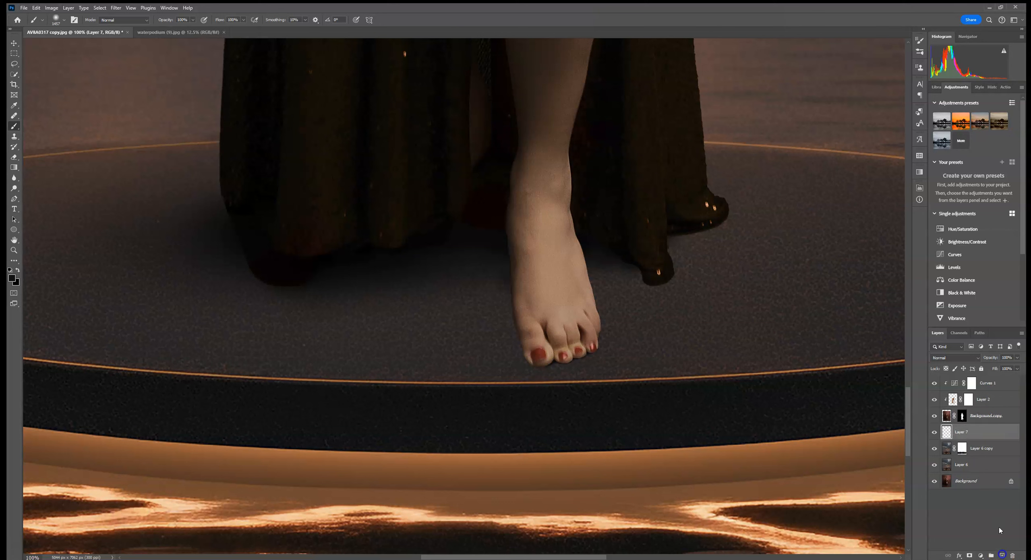
pyautogui.click(937, 356)
pyautogui.click(940, 379)
pyautogui.click(55, 21)
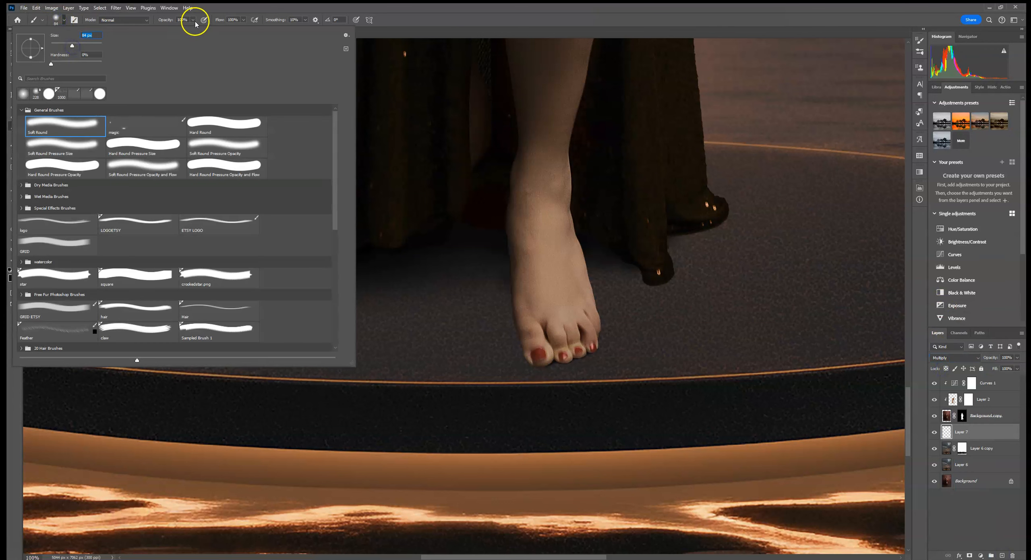
pyautogui.click(663, 397)
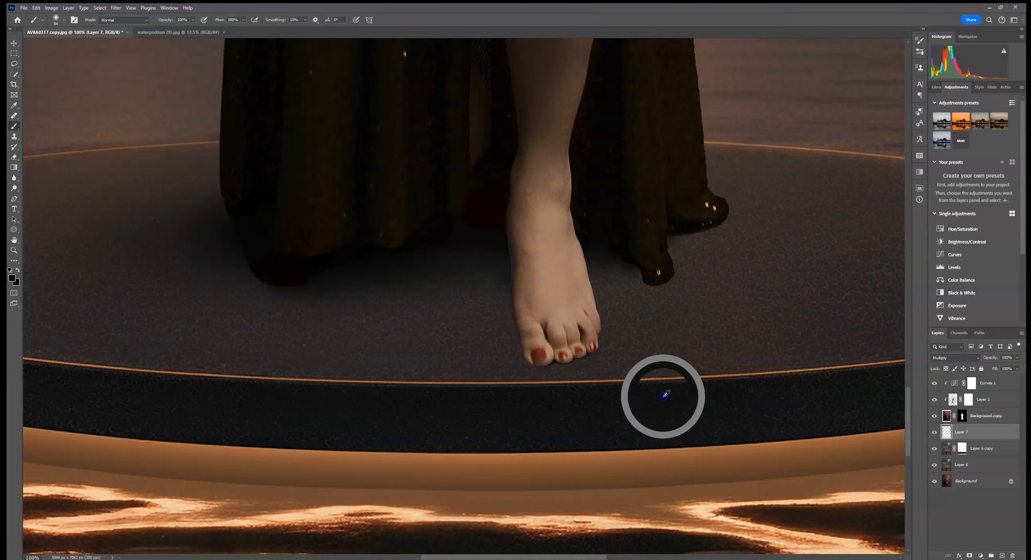
pyautogui.click(551, 412)
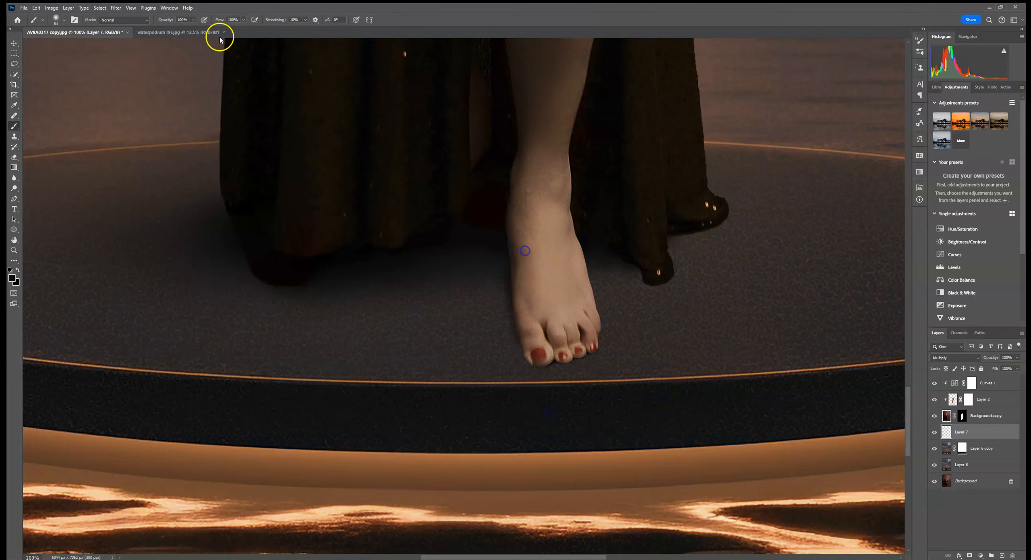
# Step: Add another Multiply layer and paint a wider shadow beside the foot and heel with a larger soft black brush
pyautogui.click(1002, 555)
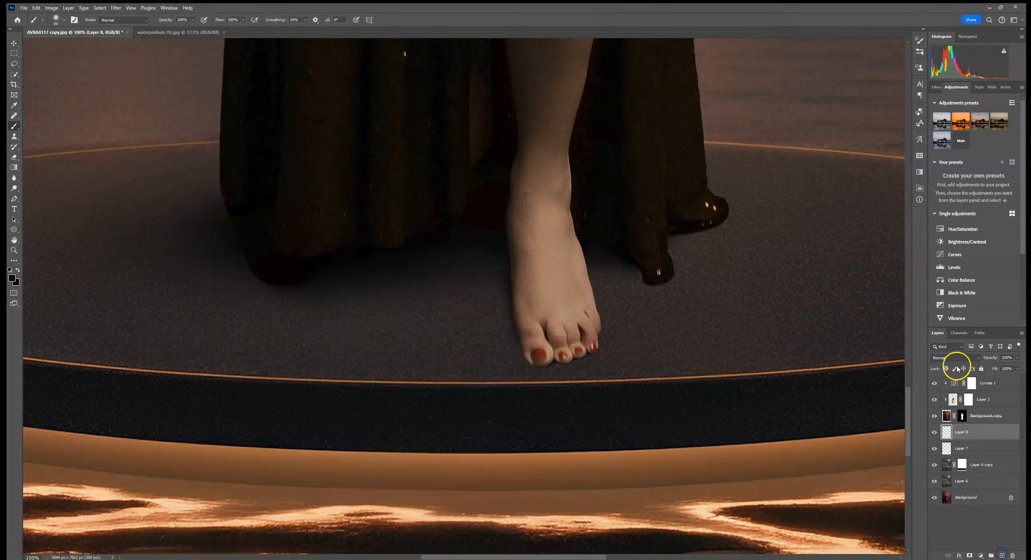
pyautogui.click(955, 358)
pyautogui.click(945, 374)
pyautogui.click(55, 20)
pyautogui.moveTo(531, 327); pyautogui.dragTo(487, 228)
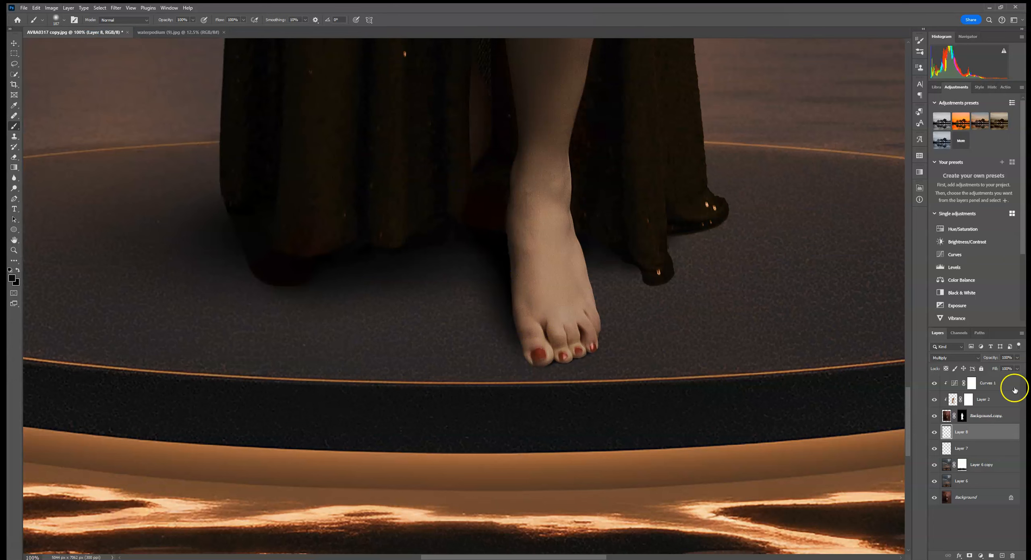
# Step: Lower the Layer 8 shadow's opacity to about 10%, judging it on the whole composite
pyautogui.click(1017, 358)
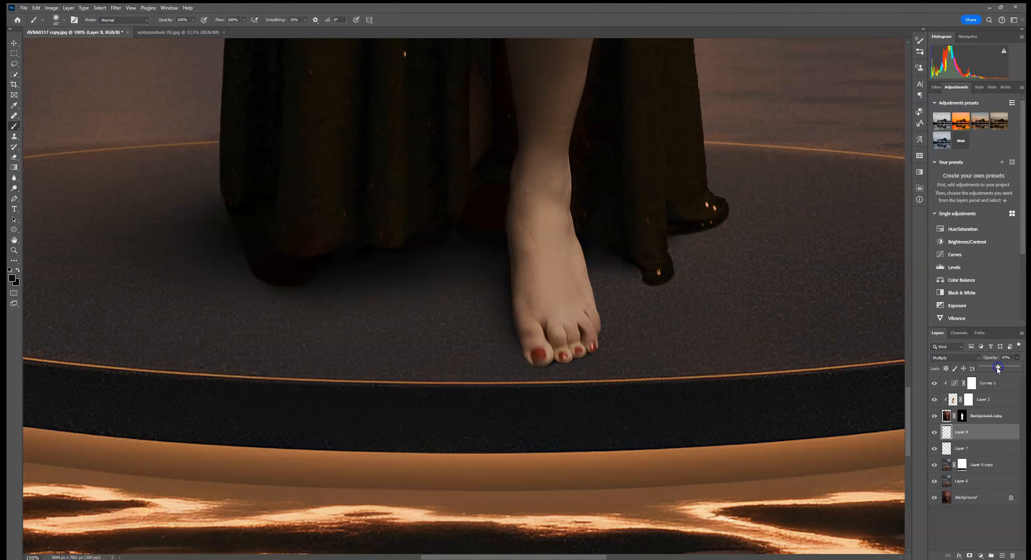
pyautogui.hotkey('ctrl', '0')
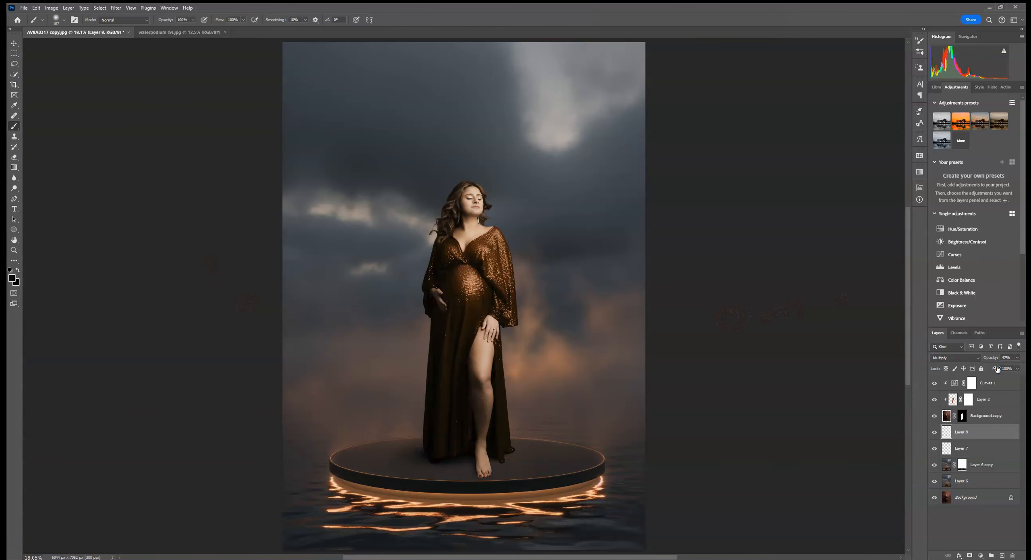
pyautogui.click(1017, 357)
pyautogui.hotkey('ctrl', '-')
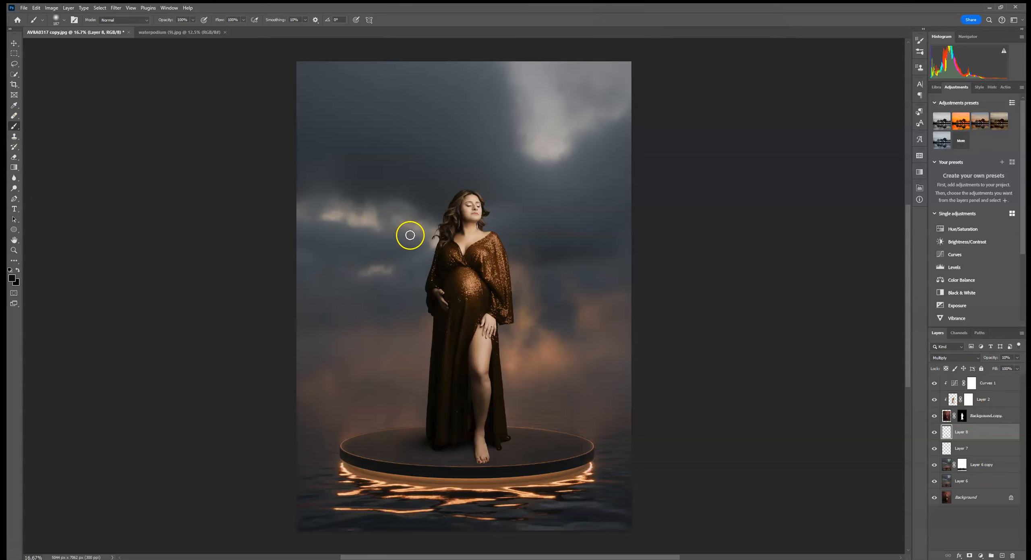
# Step: Sample the dark blue-gray sky and add a Solid Color fill of #3b454b above Curves 1 at about 5% opacity
pyautogui.keyDown('alt'); pyautogui.click(546, 211); pyautogui.keyUp('alt')
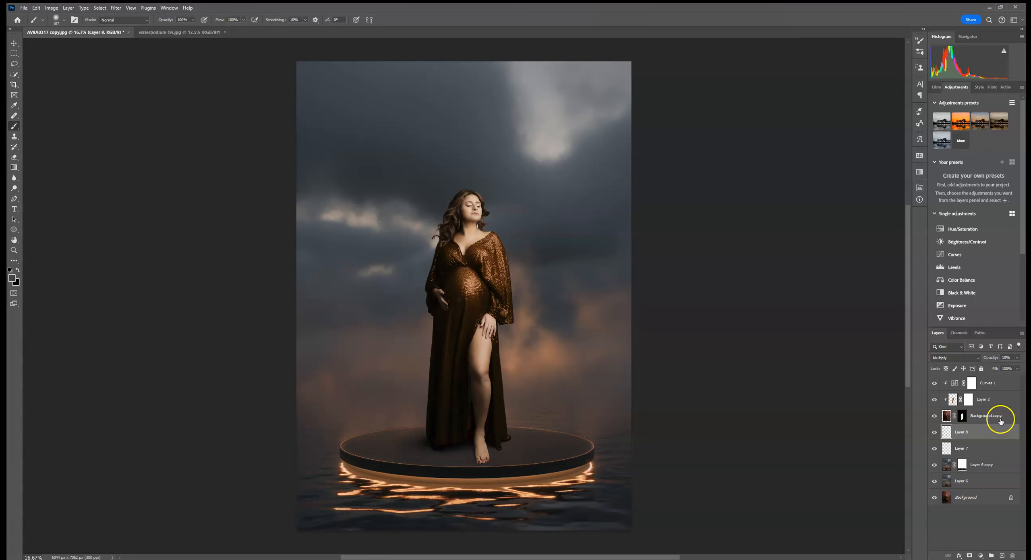
pyautogui.click(1002, 387)
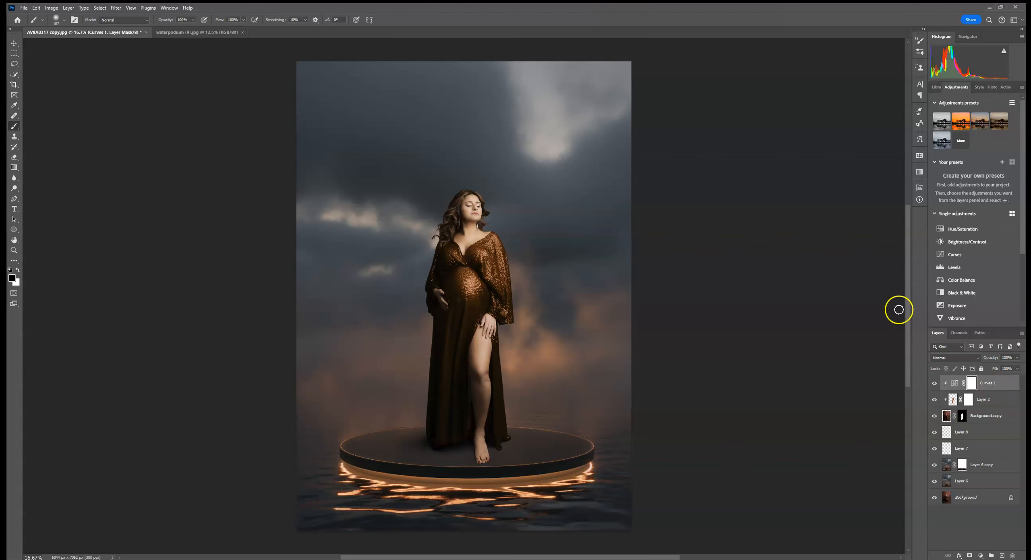
pyautogui.click(982, 557)
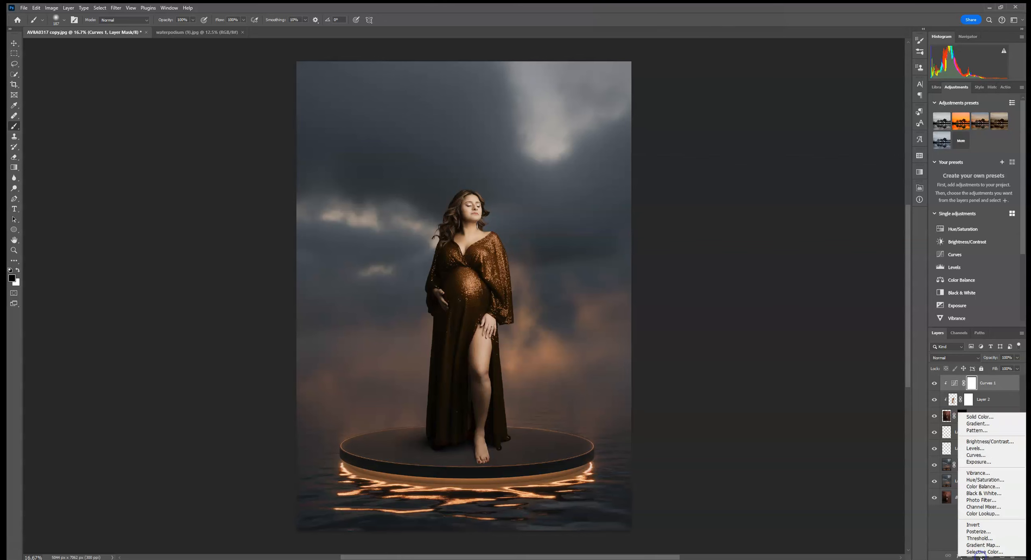
pyautogui.click(971, 417)
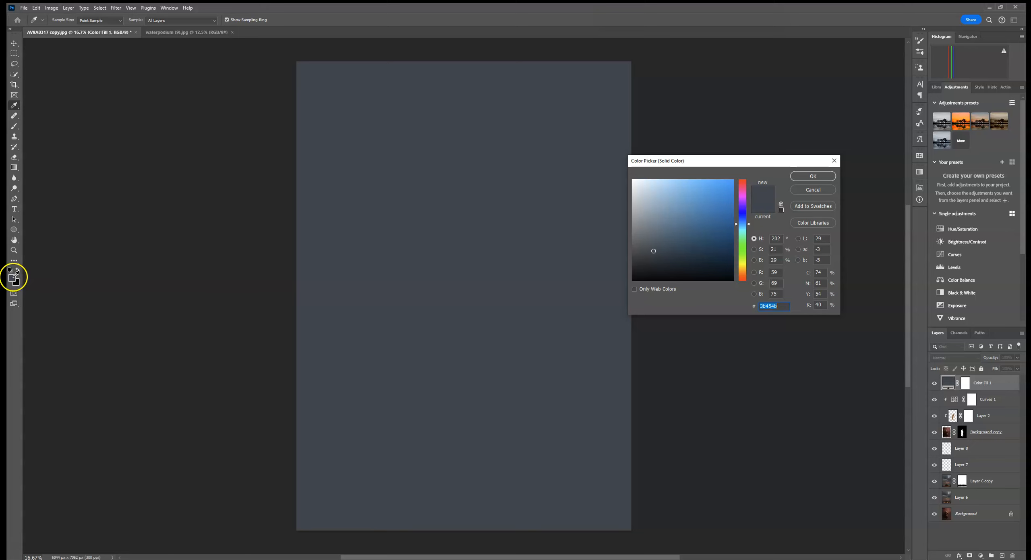
pyautogui.click(813, 176)
pyautogui.click(1017, 358)
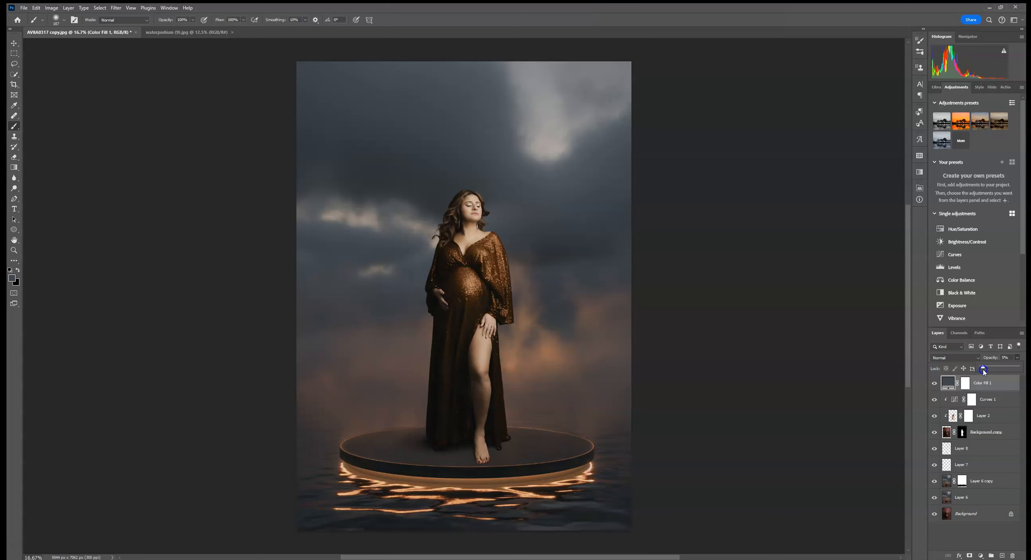
# Step: Compare the color fill on and off and preview other blend modes such as Overlay and Soft Light, keeping it on Normal
pyautogui.click(935, 383)
pyautogui.click(936, 383)
pyautogui.click(955, 360)
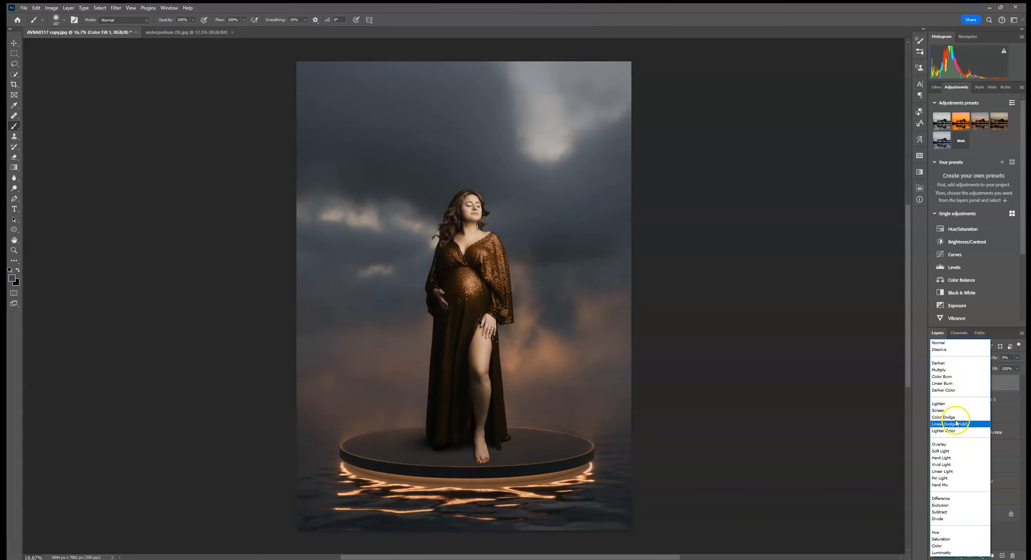
pyautogui.click(1004, 383)
pyautogui.click(932, 384)
pyautogui.click(932, 384)
pyautogui.click(946, 358)
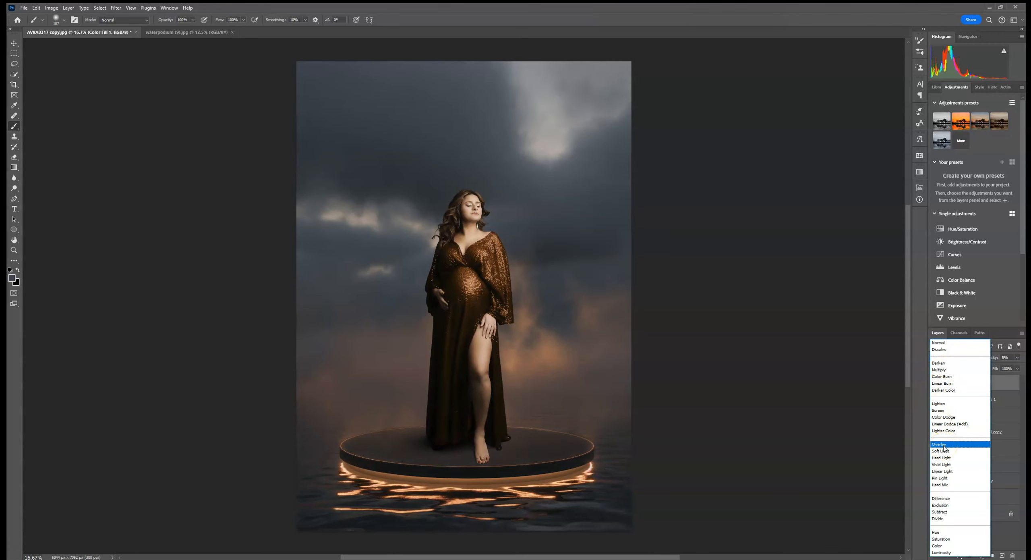
pyautogui.click(946, 371)
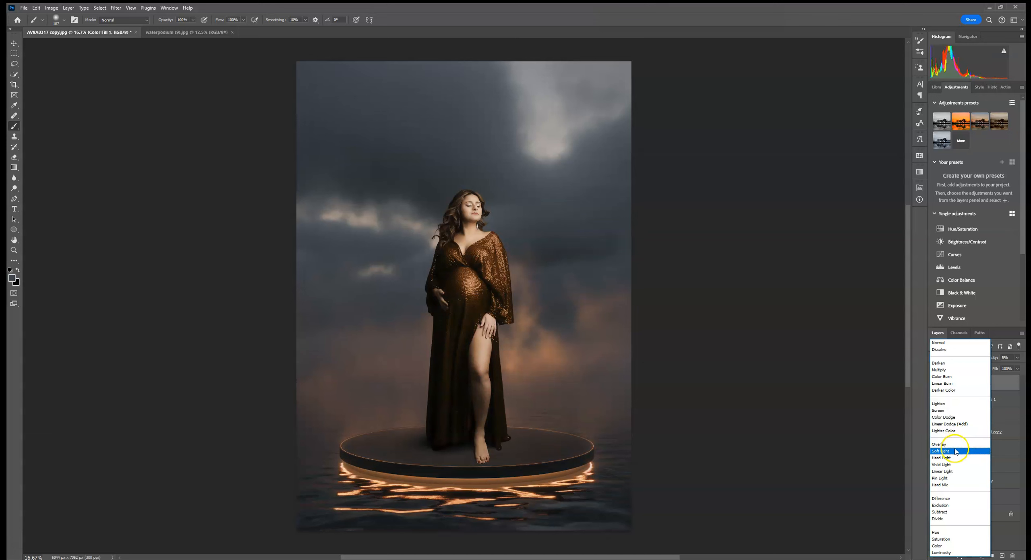
pyautogui.click(943, 342)
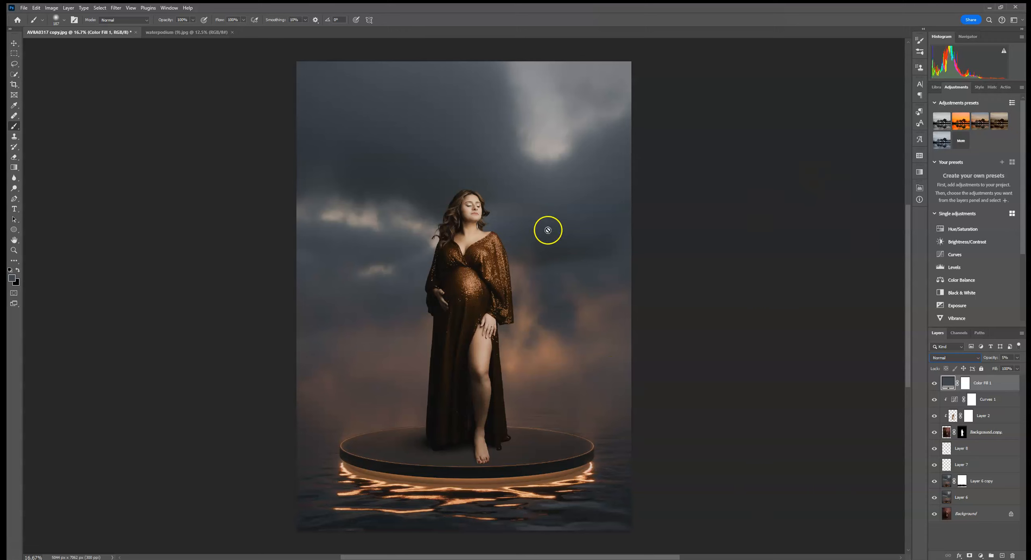
# Step: On the Background copy mask, paint white with a soft brush of about 29 px to restore the hair beside the jaw
pyautogui.click(960, 433)
pyautogui.hotkey('ctrl', '+')
pyautogui.hotkey('ctrl', '+')
pyautogui.hotkey('ctrl', '+')
pyautogui.hotkey('ctrl', '+')
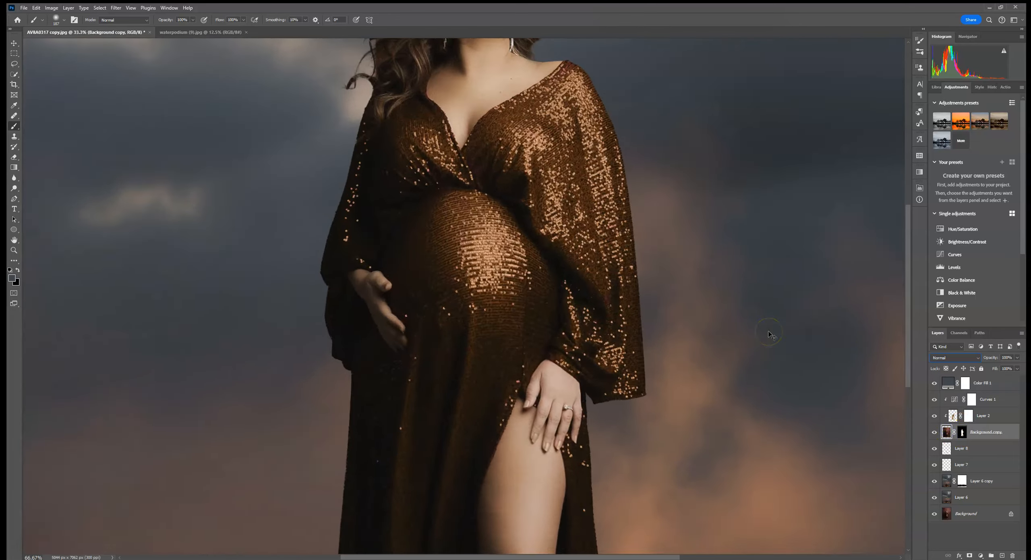
pyautogui.hotkey('ctrl', '+')
pyautogui.moveTo(563, 224); pyautogui.dragTo(553, 476)
pyautogui.moveTo(584, 147); pyautogui.dragTo(581, 319)
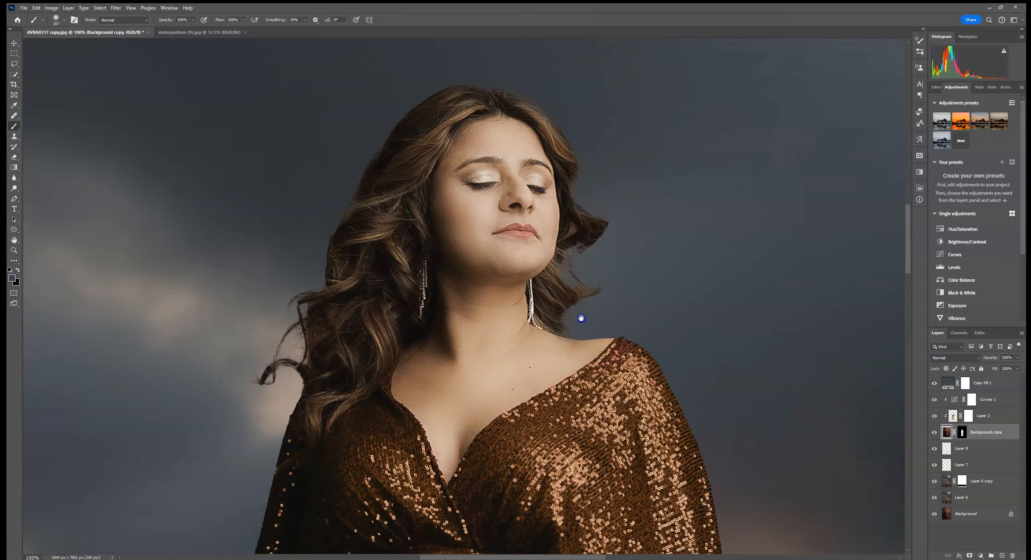
pyautogui.hotkey('ctrl', '+')
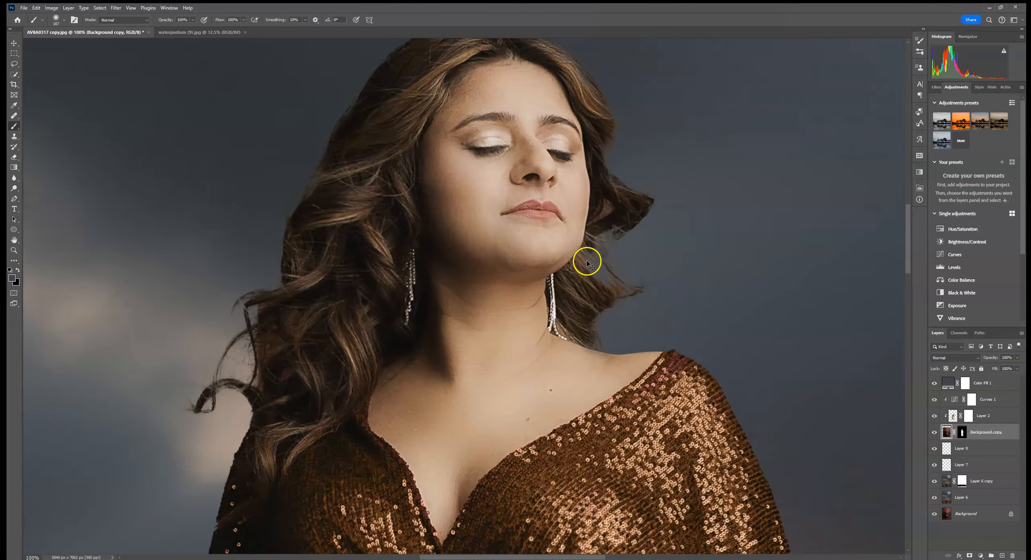
pyautogui.moveTo(716, 304); pyautogui.dragTo(633, 295)
pyautogui.click(962, 433)
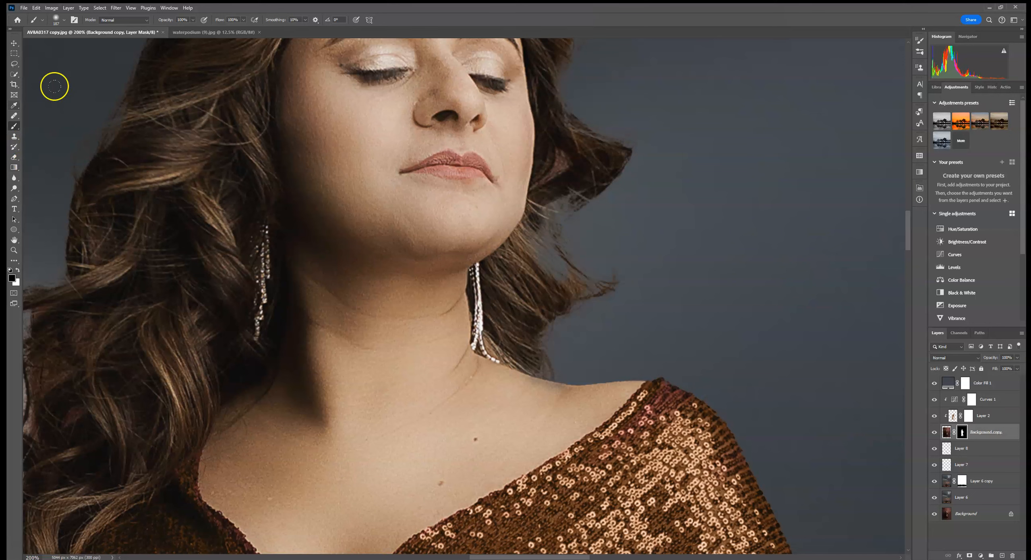
pyautogui.click(63, 20)
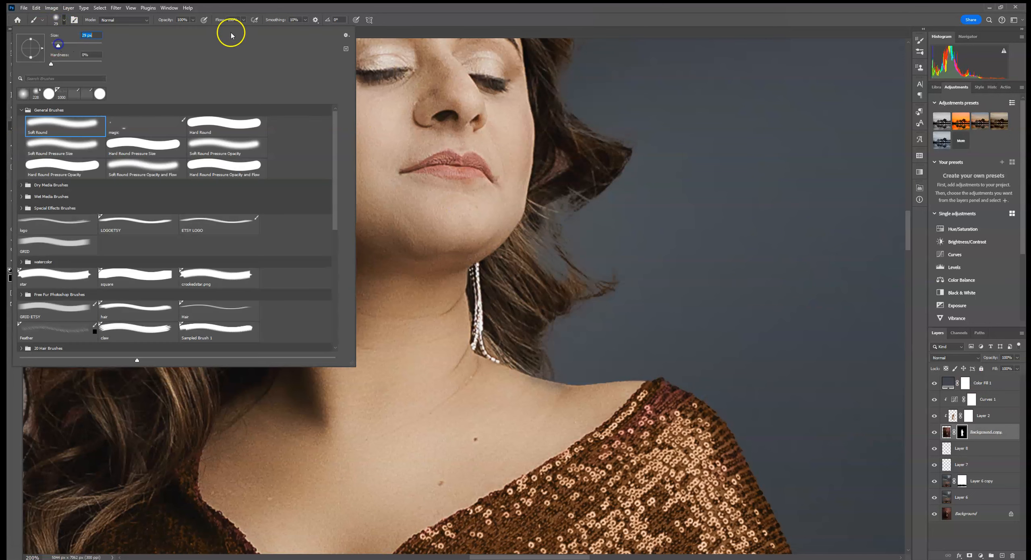
pyautogui.click(7, 360)
pyautogui.click(19, 271)
pyautogui.moveTo(551, 226); pyautogui.dragTo(560, 268)
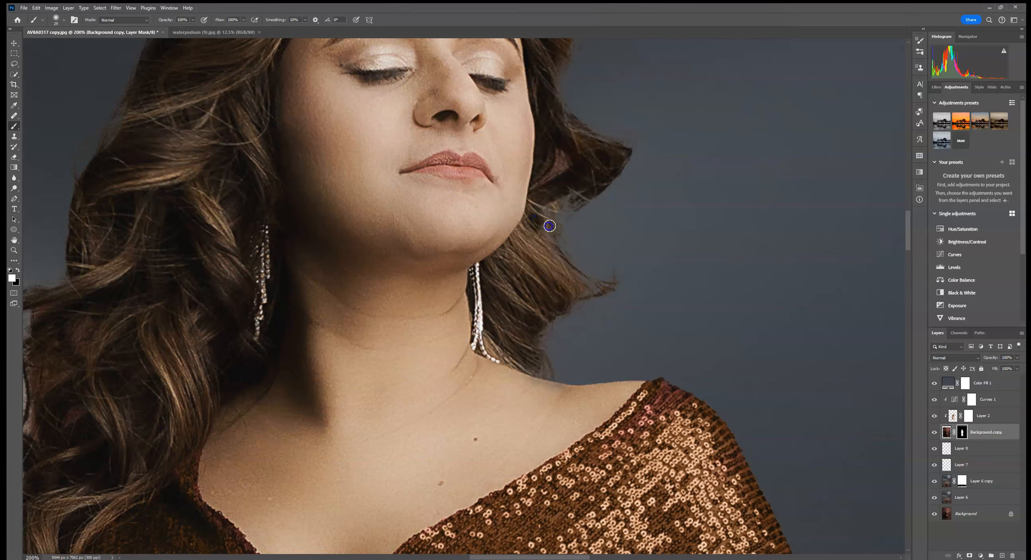
# Step: Paint black on the mask at about 21% opacity with a smaller brush to clear the gap inside the curl beside the cheek
pyautogui.moveTo(511, 207)
pyautogui.mouseDown()
pyautogui.moveTo(525, 285)
pyautogui.moveTo(544, 317)
pyautogui.mouseUp()
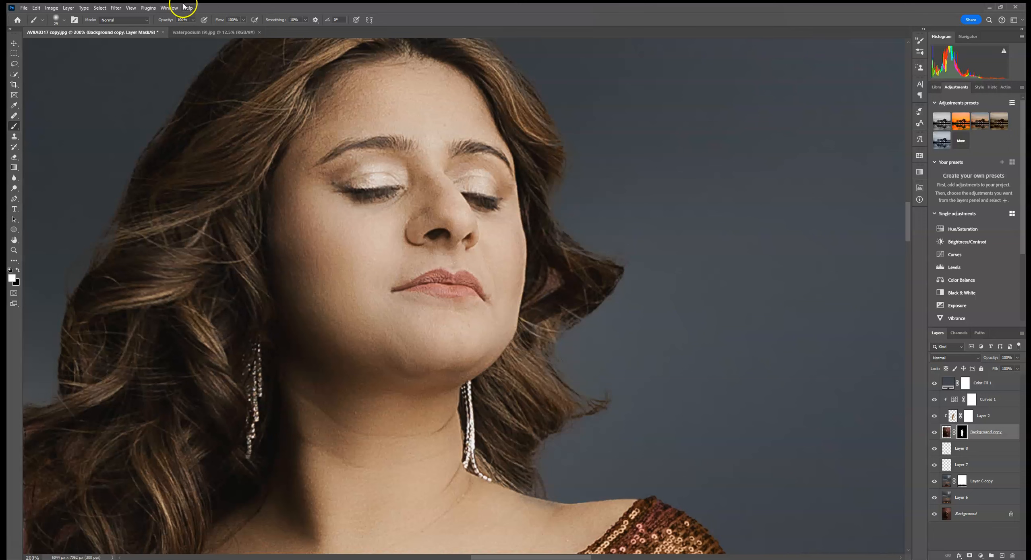
pyautogui.click(192, 20)
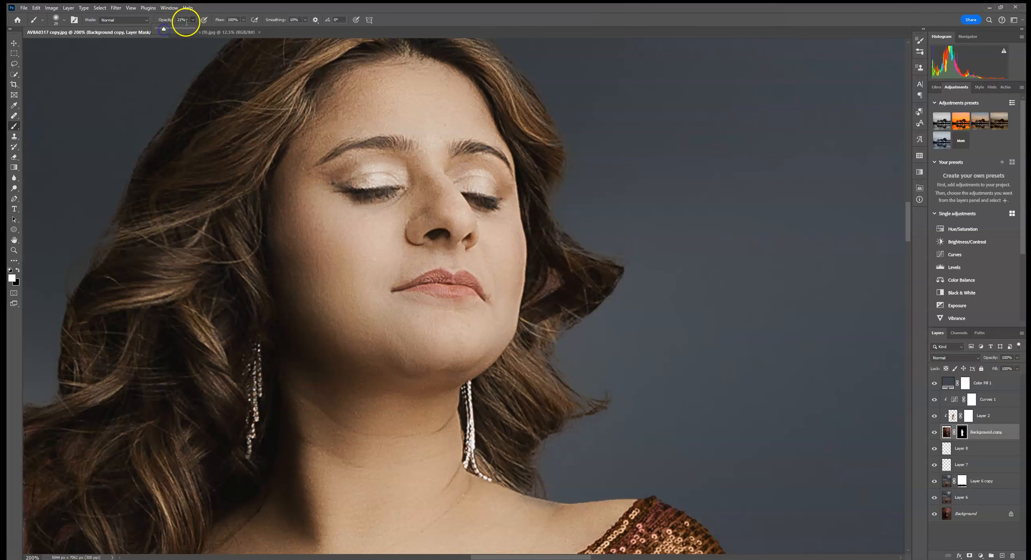
pyautogui.click(56, 19)
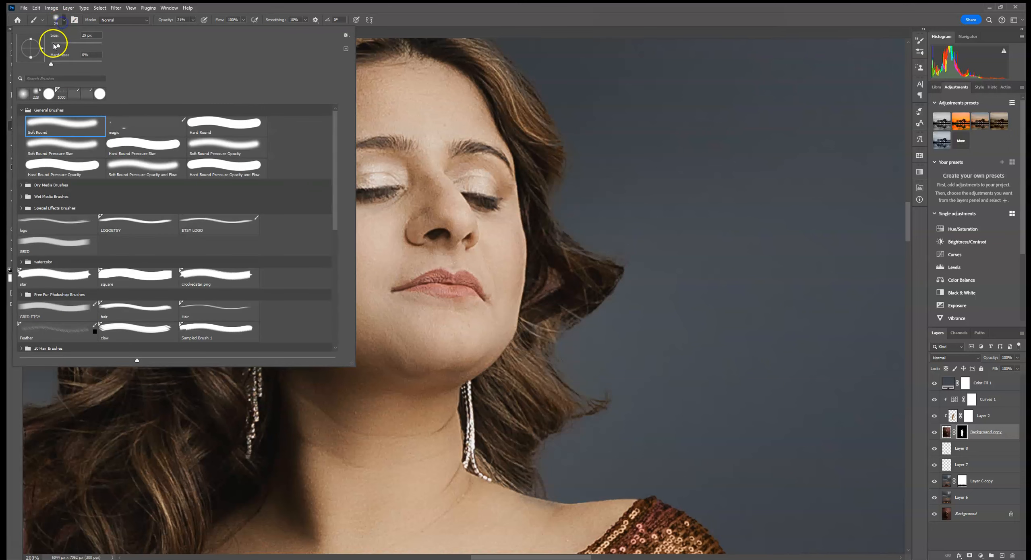
pyautogui.click(7, 209)
pyautogui.click(12, 277)
pyautogui.click(555, 286)
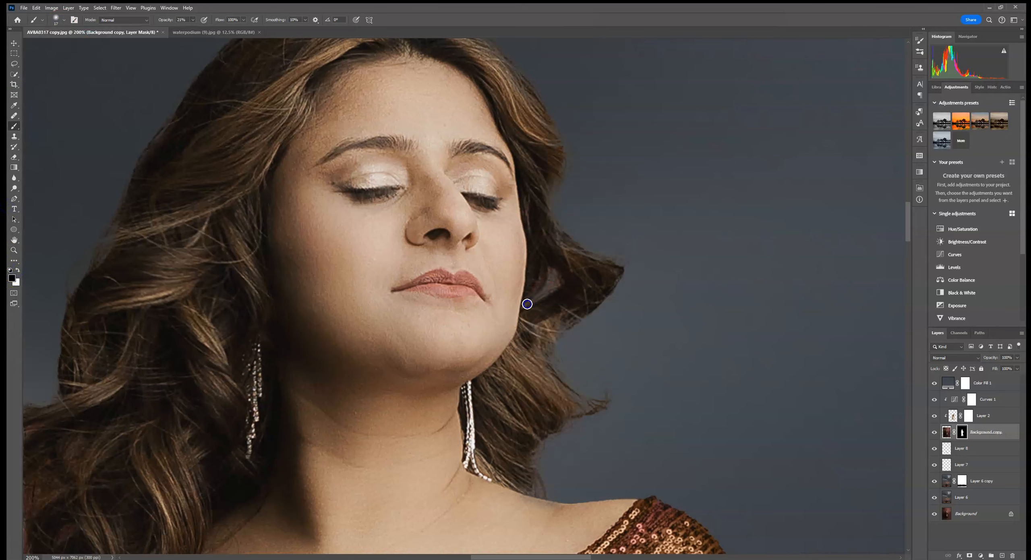
pyautogui.click(558, 280)
# Step: Mask out the leftover background between the long loose curls on the other side of the face with the same faint black brush
pyautogui.moveTo(272, 339)
pyautogui.mouseDown()
pyautogui.moveTo(453, 337)
pyautogui.moveTo(465, 210)
pyautogui.mouseUp()
pyautogui.click(223, 363)
pyautogui.click(218, 381)
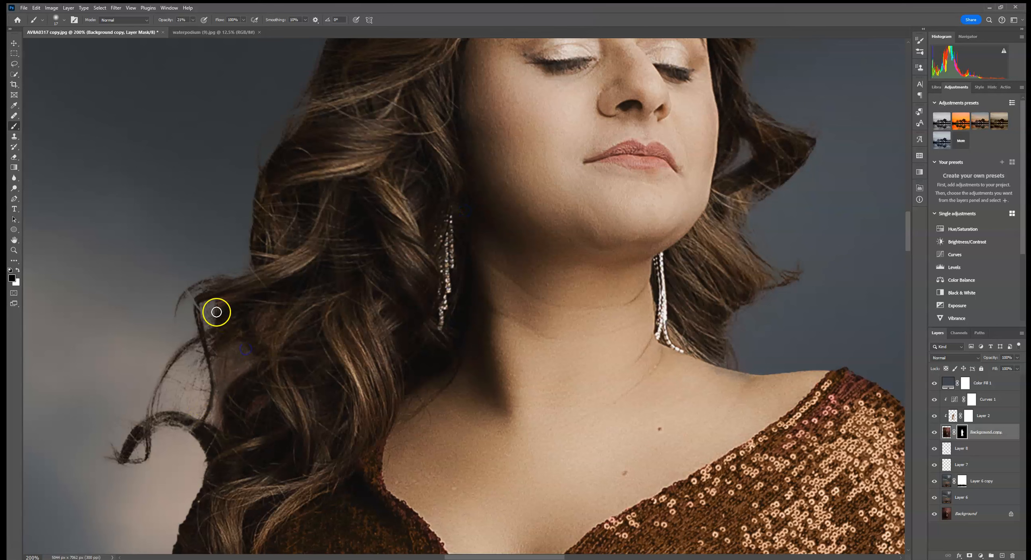
pyautogui.moveTo(214, 309); pyautogui.dragTo(208, 312)
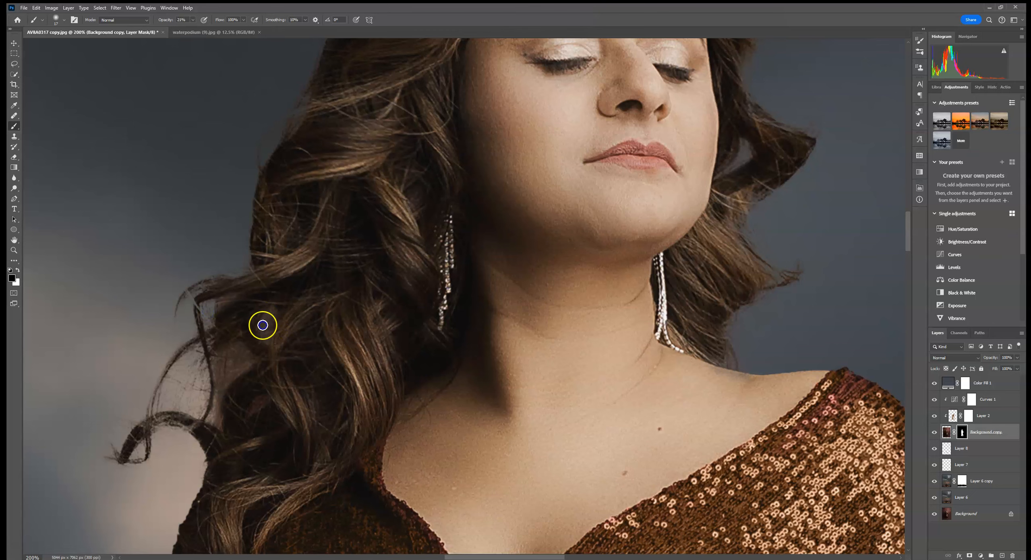
pyautogui.moveTo(267, 399); pyautogui.dragTo(262, 398)
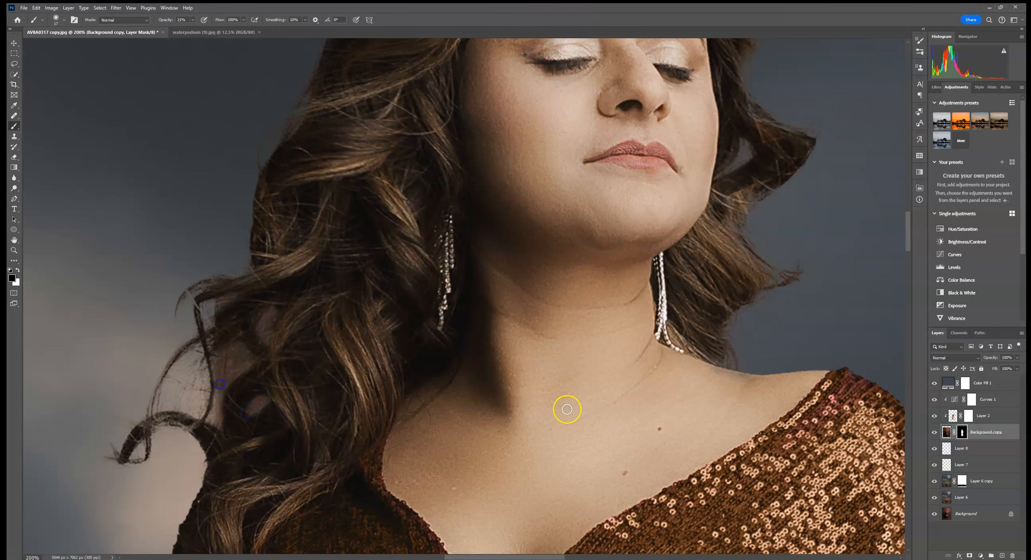
# Step: On the Background copy image rather than its mask, use the Blur tool to soften the dress's shoulder and upper sleeve edge
pyautogui.moveTo(567, 409); pyautogui.dragTo(334, 246)
pyautogui.click(947, 432)
pyautogui.click(54, 272)
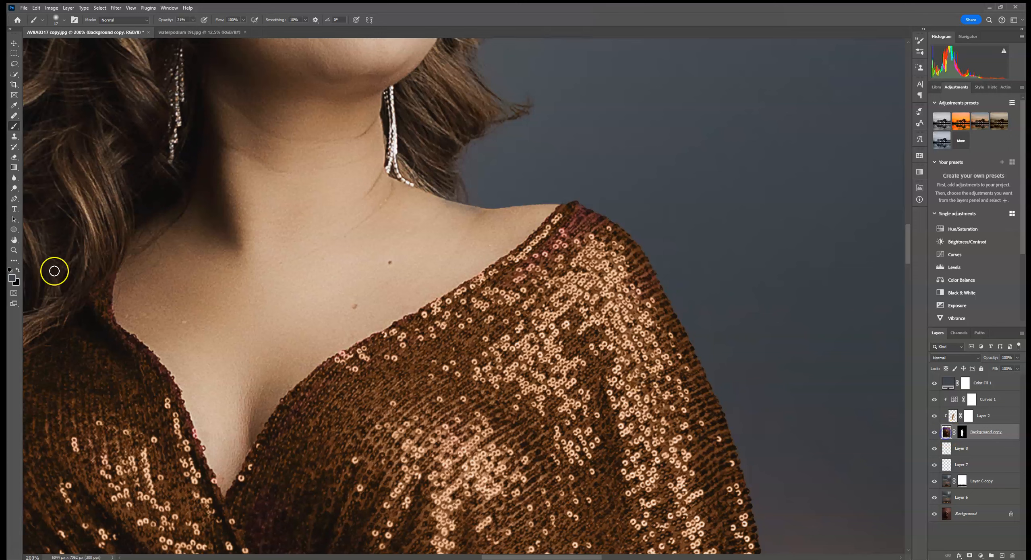
pyautogui.click(15, 178)
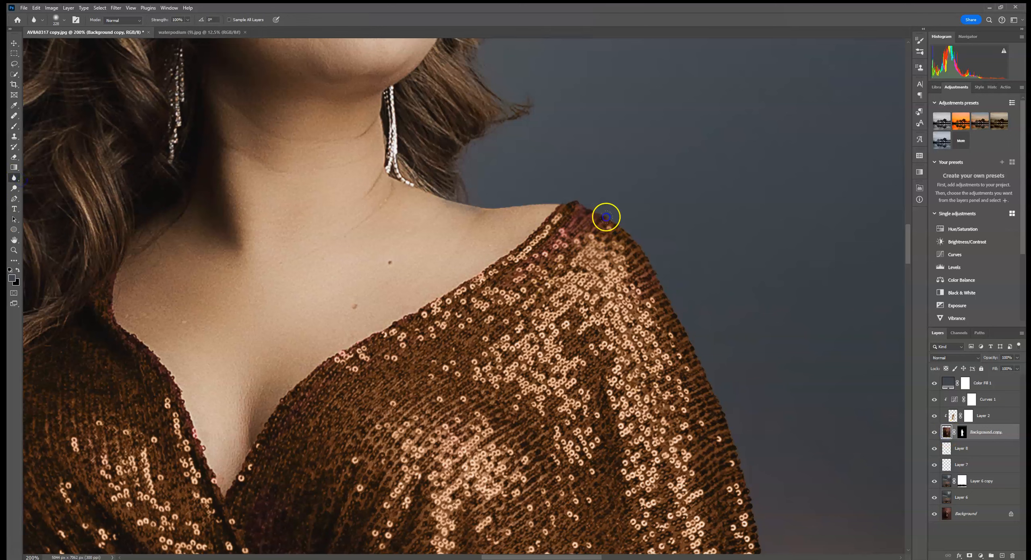
pyautogui.click(772, 419)
pyautogui.moveTo(731, 349); pyautogui.dragTo(549, 199)
pyautogui.click(625, 401)
pyautogui.moveTo(384, 166); pyautogui.dragTo(458, 290)
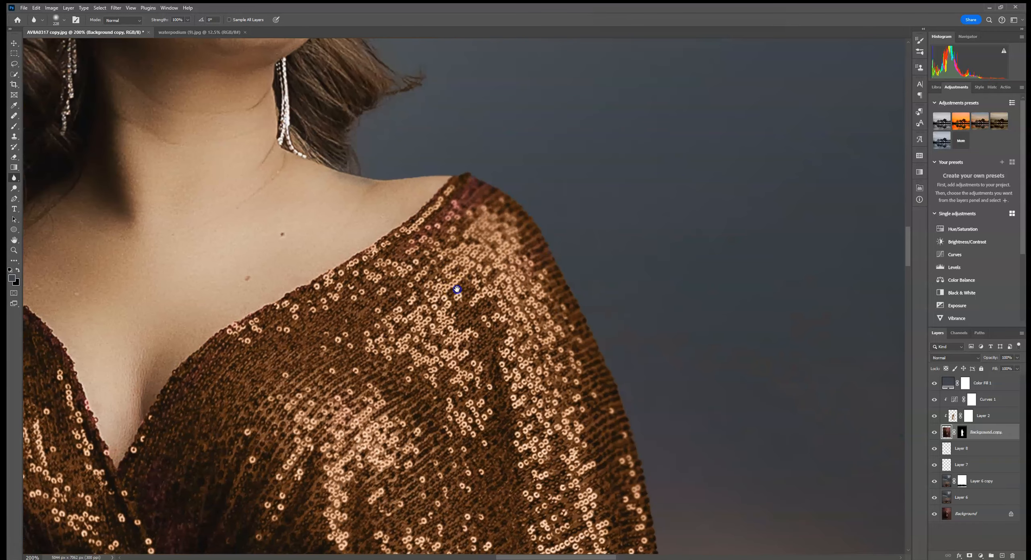
# Step: On the Background copy mask, paint white at 100% brush opacity to restore the shoulder line beneath the hair and earring
pyautogui.click(64, 20)
pyautogui.click(952, 435)
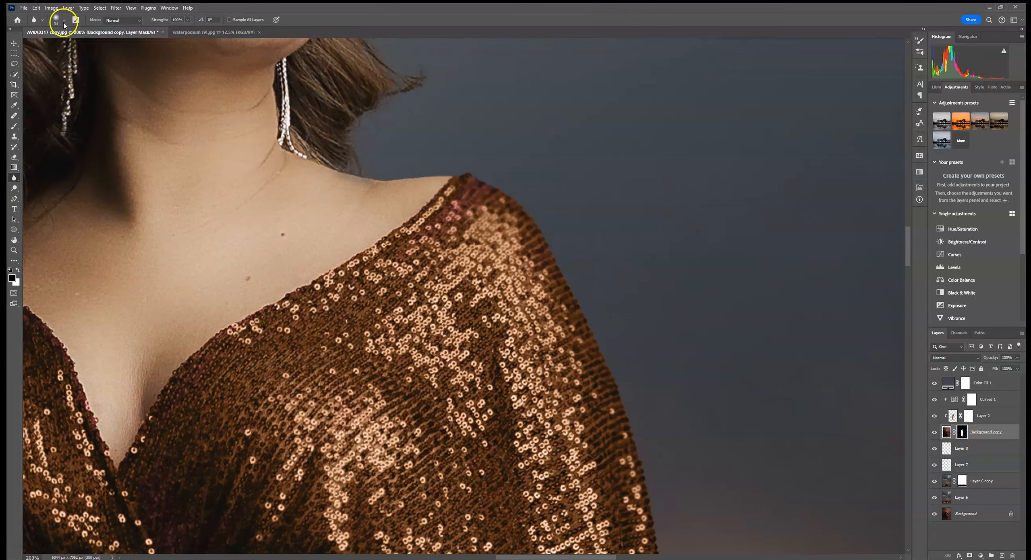
pyautogui.click(15, 125)
pyautogui.click(18, 269)
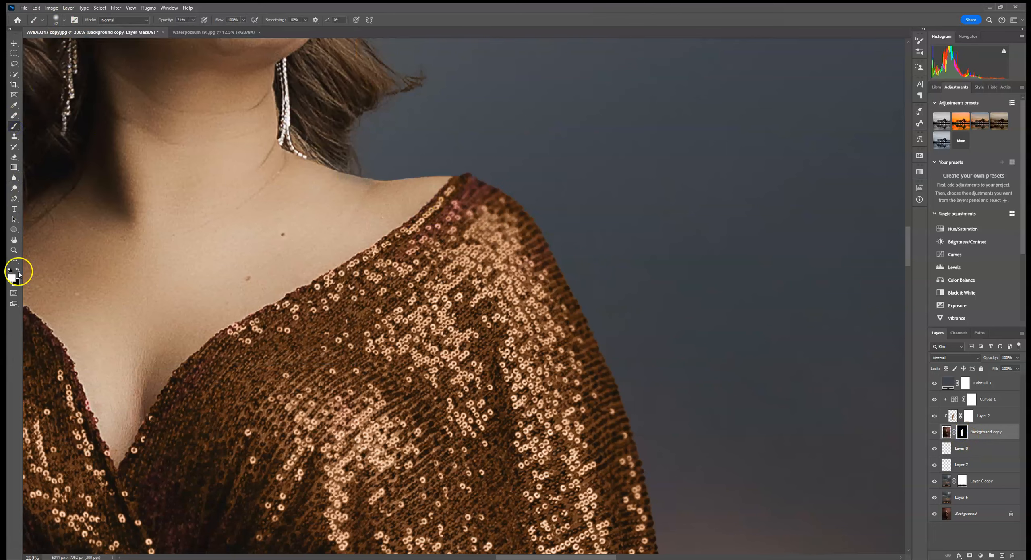
pyautogui.moveTo(367, 188); pyautogui.dragTo(378, 190)
pyautogui.moveTo(324, 160); pyautogui.dragTo(352, 164)
pyautogui.moveTo(193, 19); pyautogui.dragTo(262, 32)
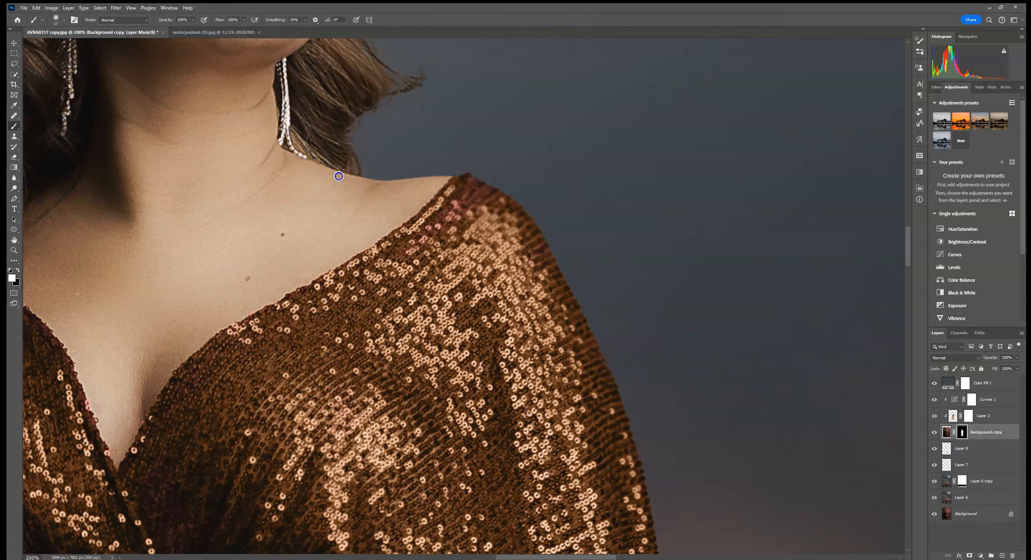
pyautogui.moveTo(218, 202); pyautogui.dragTo(292, 237)
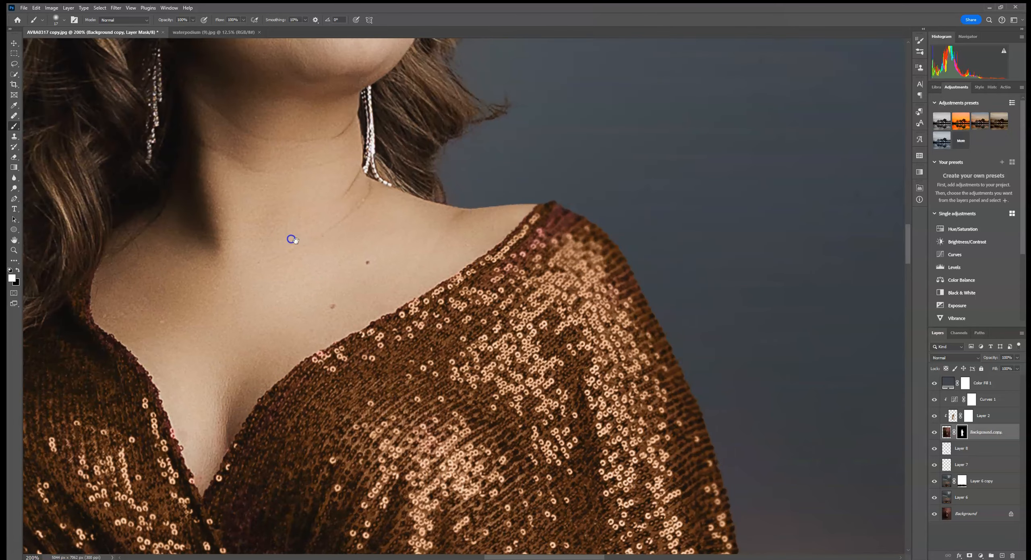
# Step: On the Background copy image, blur the dress outline on the loose-curl side, from the sleeve down to the hem
pyautogui.click(948, 433)
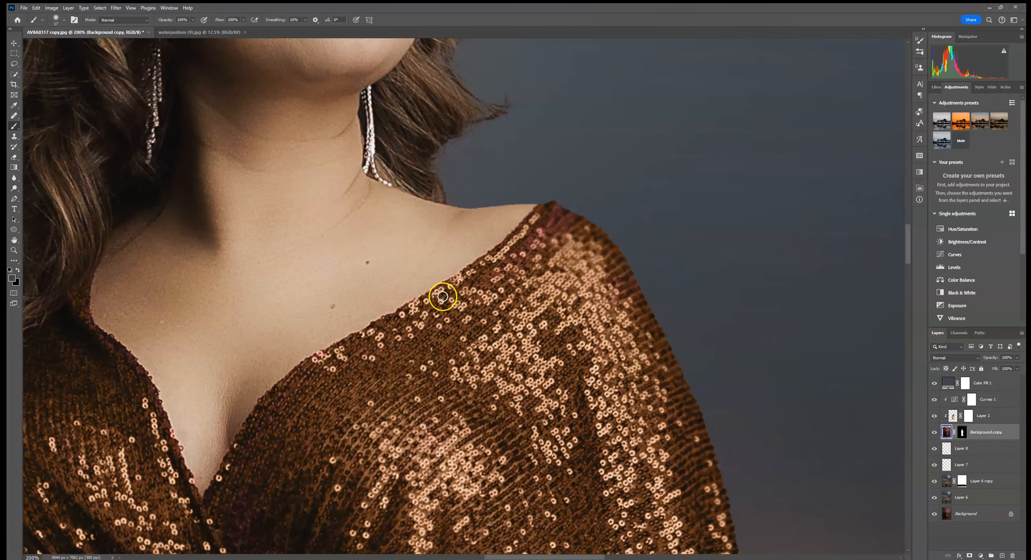
pyautogui.click(15, 179)
pyautogui.moveTo(265, 185); pyautogui.dragTo(649, 78)
pyautogui.moveTo(228, 395); pyautogui.dragTo(229, 434)
pyautogui.moveTo(271, 462); pyautogui.dragTo(345, 263)
pyautogui.moveTo(263, 381); pyautogui.dragTo(241, 444)
pyautogui.moveTo(235, 497); pyautogui.dragTo(308, 291)
pyautogui.moveTo(297, 355); pyautogui.dragTo(296, 450)
pyautogui.moveTo(307, 472); pyautogui.dragTo(303, 520)
pyautogui.moveTo(311, 509); pyautogui.dragTo(368, 305)
pyautogui.moveTo(357, 377)
pyautogui.mouseDown()
pyautogui.moveTo(370, 393)
pyautogui.moveTo(376, 441)
pyautogui.mouseUp()
pyautogui.moveTo(409, 461); pyautogui.dragTo(373, 338)
pyautogui.moveTo(363, 384); pyautogui.dragTo(400, 442)
pyautogui.moveTo(462, 432); pyautogui.dragTo(274, 112)
pyautogui.moveTo(404, 442); pyautogui.dragTo(409, 249)
pyautogui.moveTo(385, 423); pyautogui.dragTo(412, 274)
pyautogui.moveTo(397, 452); pyautogui.dragTo(256, 226)
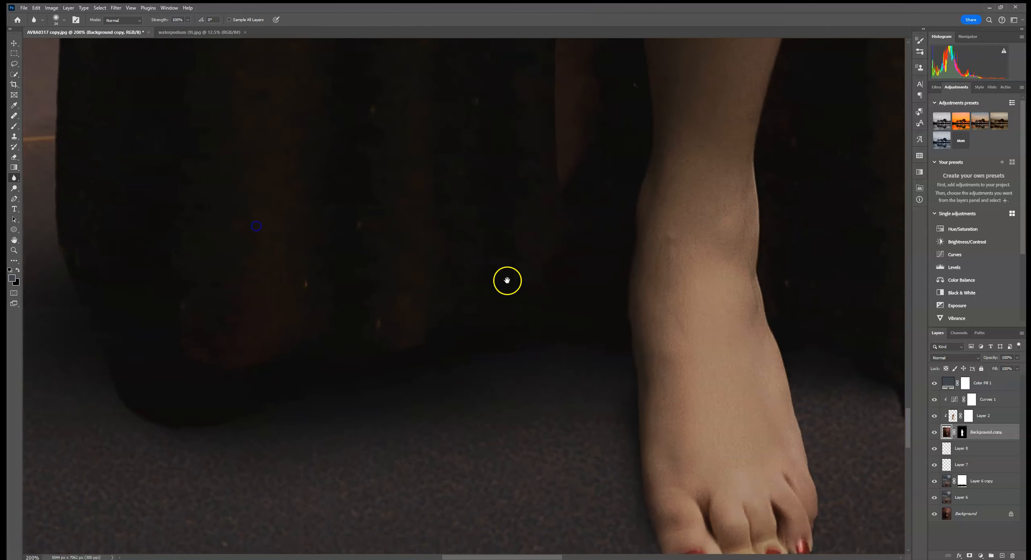
# Step: Enlarge the Blur brush to about 124 px and soften the trailing hem and the edges around the bare foot
pyautogui.moveTo(762, 318); pyautogui.dragTo(253, 337)
pyautogui.moveTo(525, 350); pyautogui.dragTo(640, 200)
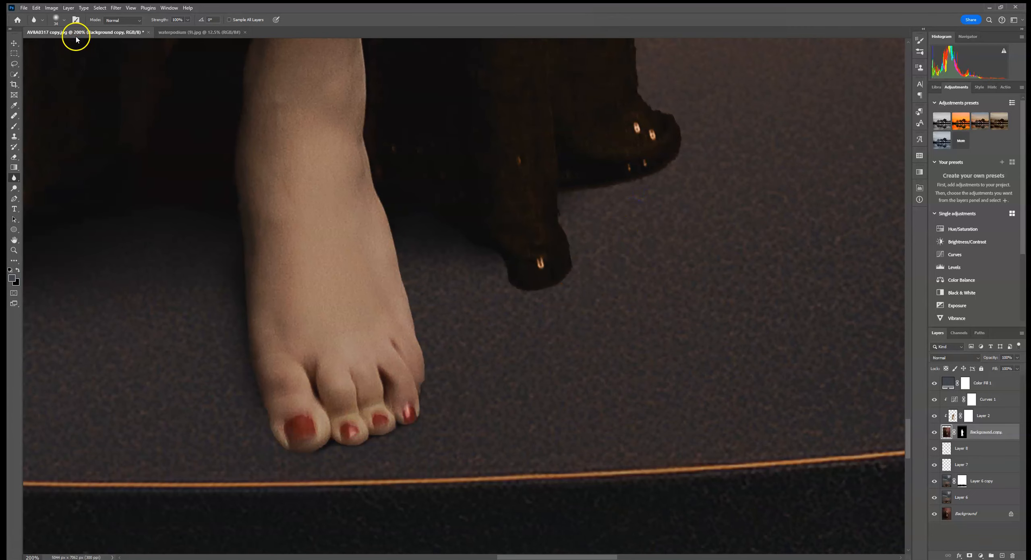
pyautogui.click(64, 20)
pyautogui.moveTo(77, 45); pyautogui.dragTo(83, 46)
pyautogui.click(538, 278)
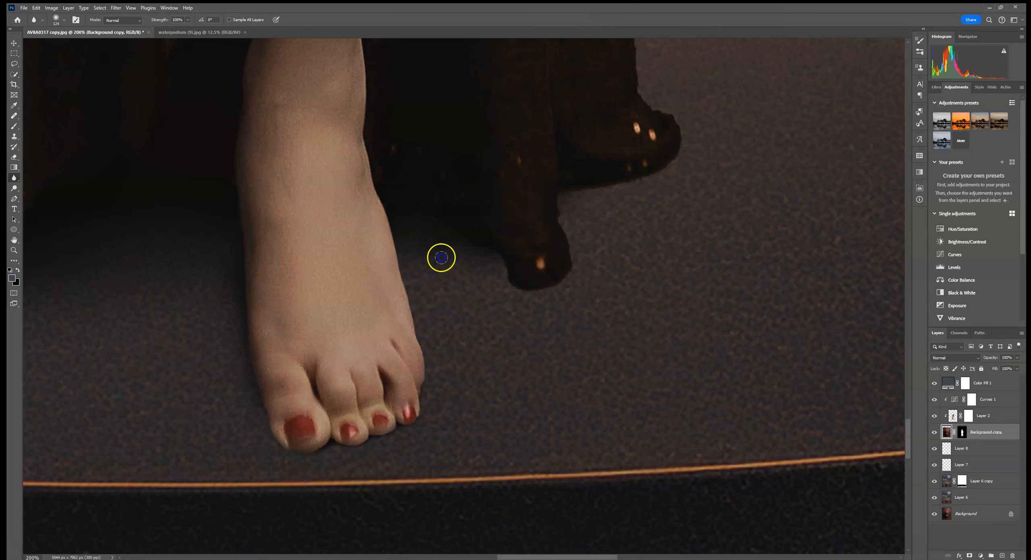
pyautogui.moveTo(224, 364); pyautogui.dragTo(419, 409)
pyautogui.moveTo(725, 69); pyautogui.dragTo(426, 463)
# Step: Blur the dress outline on the bare-leg side, from the skirt up past the sleeve cuff to the upper sleeve
pyautogui.moveTo(497, 124); pyautogui.dragTo(515, 334)
pyautogui.moveTo(506, 61); pyautogui.dragTo(511, 339)
pyautogui.moveTo(486, 80); pyautogui.dragTo(488, 377)
pyautogui.moveTo(492, 64); pyautogui.dragTo(491, 336)
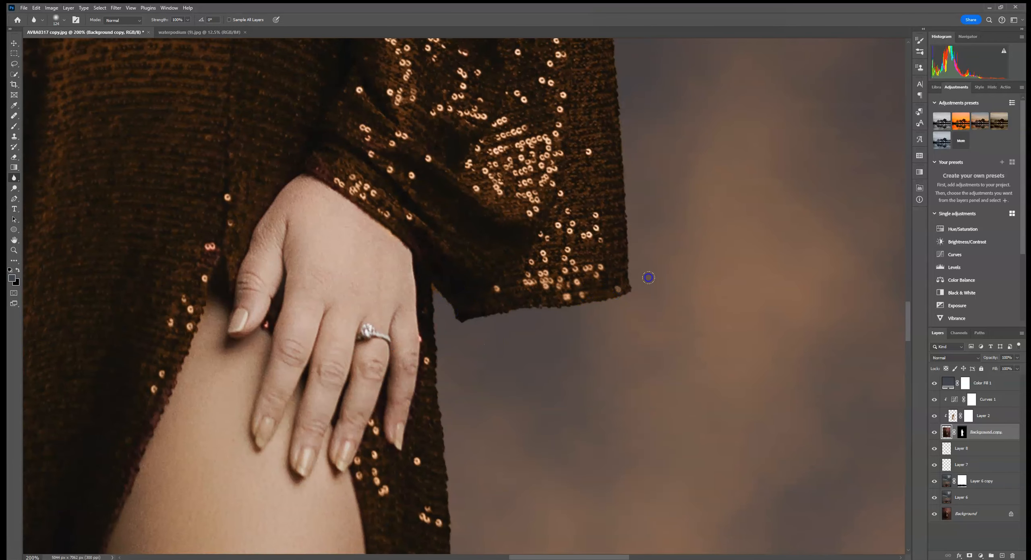
pyautogui.moveTo(589, 249); pyautogui.dragTo(582, 343)
pyautogui.moveTo(610, 164); pyautogui.dragTo(541, 407)
pyautogui.moveTo(469, 52); pyautogui.dragTo(525, 359)
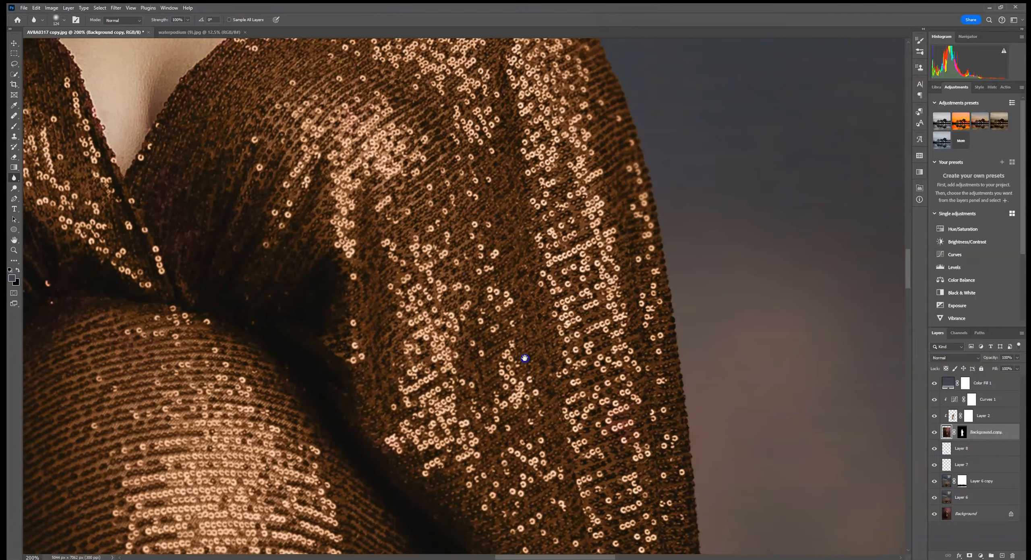
pyautogui.moveTo(336, 302)
pyautogui.mouseDown()
pyautogui.moveTo(603, 313)
pyautogui.moveTo(665, 409)
pyautogui.mouseUp()
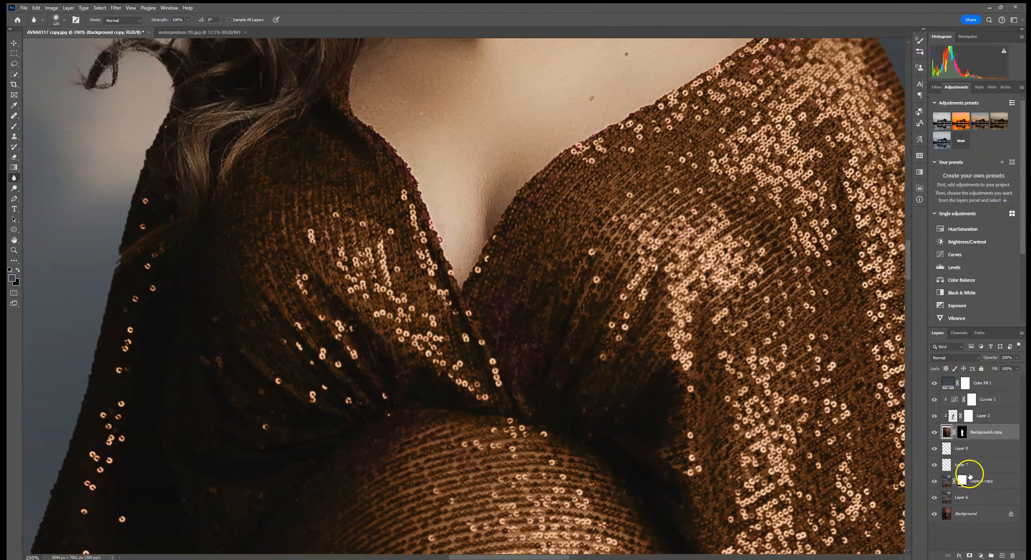
# Step: On Layer 2, sample the dress's brown and paint over the leftover reddish patches around the neckline and bodice
pyautogui.click(953, 415)
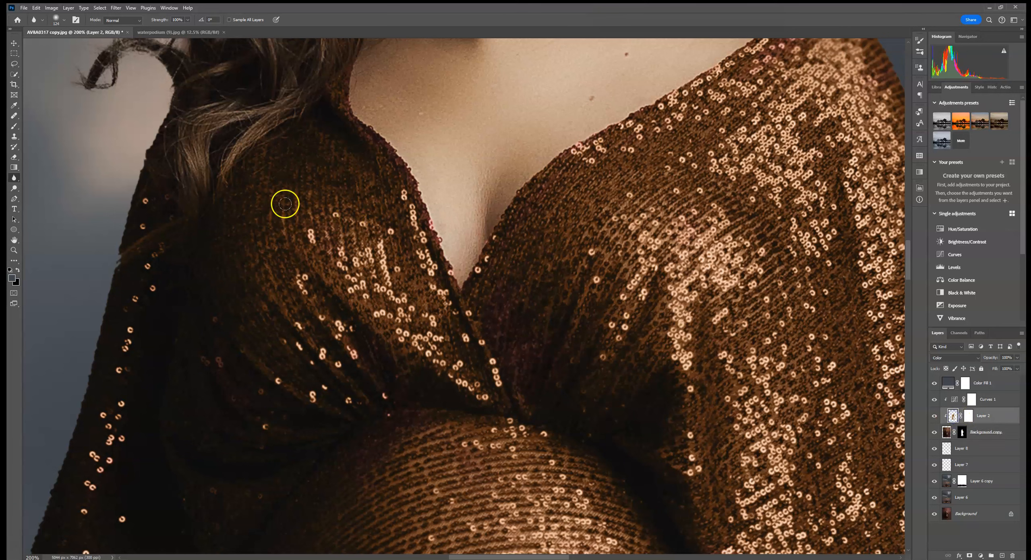
pyautogui.click(15, 126)
pyautogui.click(63, 21)
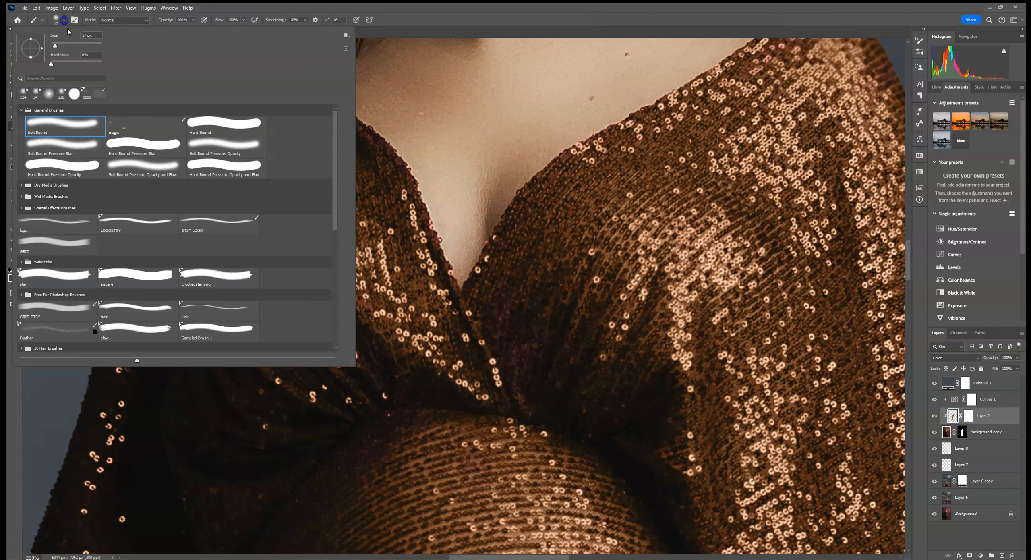
pyautogui.click(602, 235)
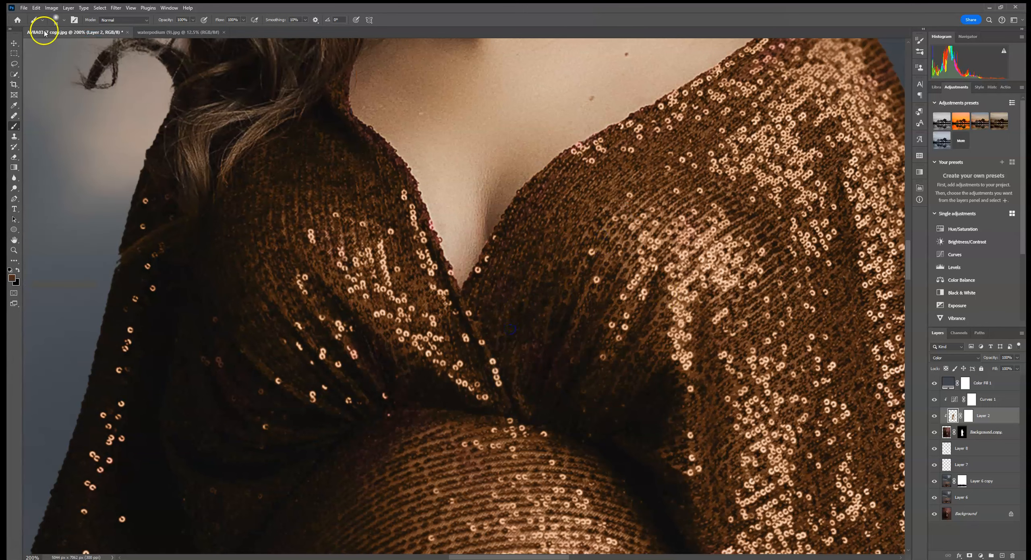
pyautogui.click(57, 20)
pyautogui.click(427, 230)
pyautogui.moveTo(369, 437)
pyautogui.mouseDown()
pyautogui.moveTo(422, 426)
pyautogui.moveTo(376, 485)
pyautogui.mouseUp()
pyautogui.hotkey('ctrl', '0')
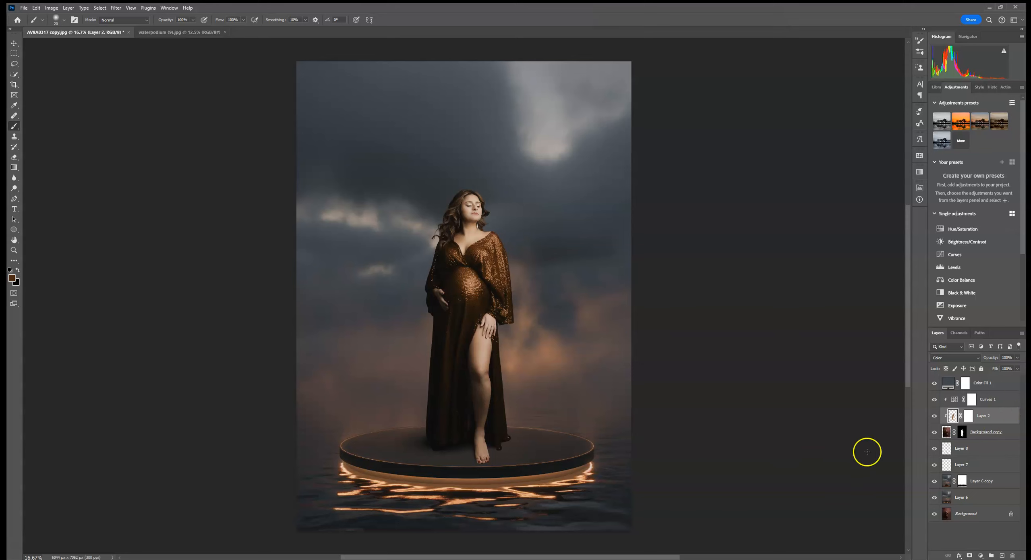
pyautogui.keyDown('shift'); pyautogui.click(998, 402); pyautogui.keyUp('shift')
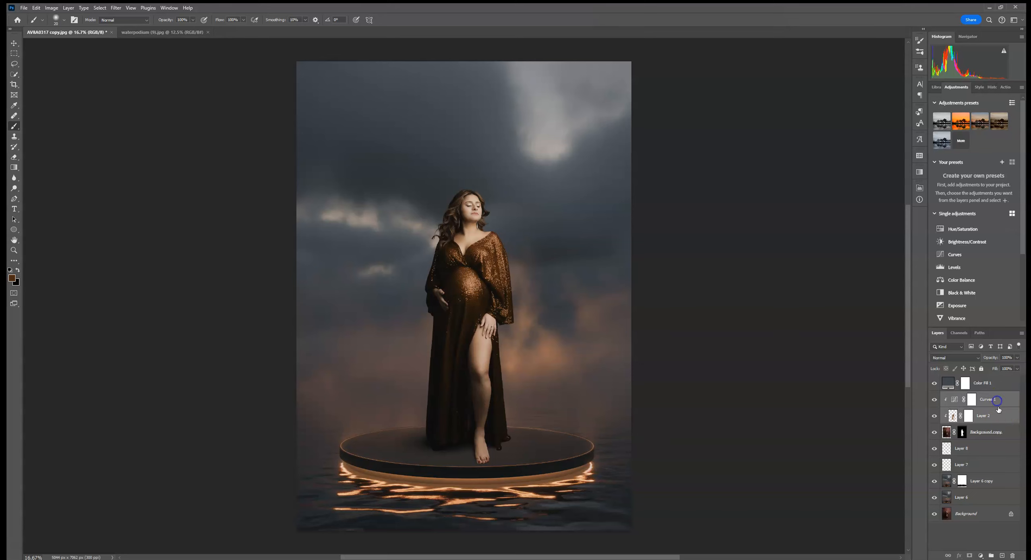
pyautogui.keyDown('shift'); pyautogui.click(993, 432); pyautogui.keyUp('shift')
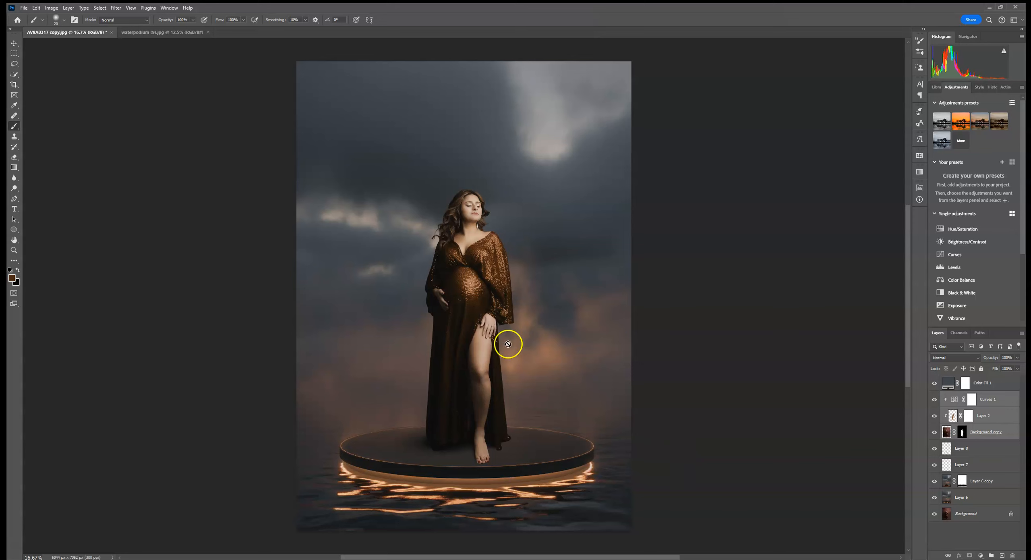
pyautogui.click(116, 8)
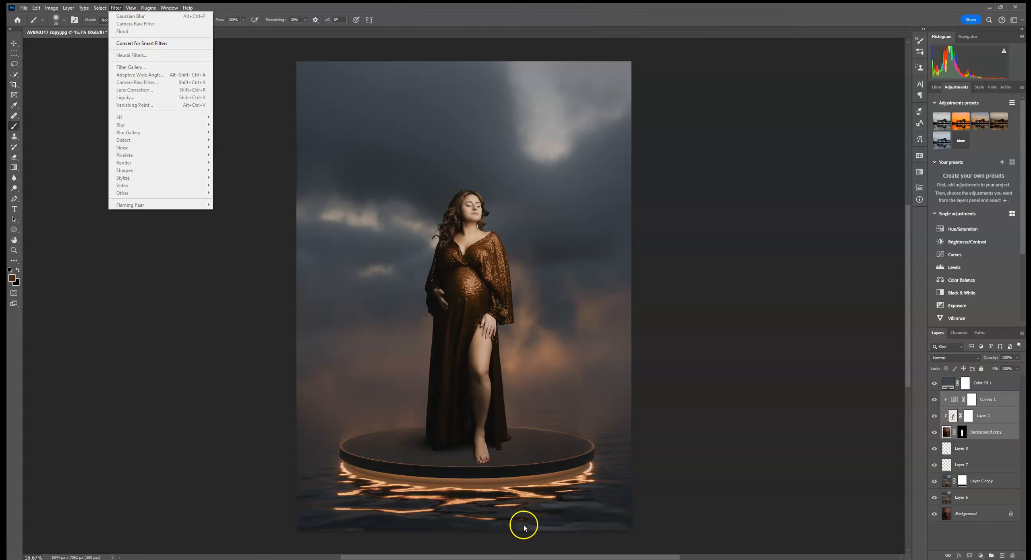
pyautogui.click(737, 331)
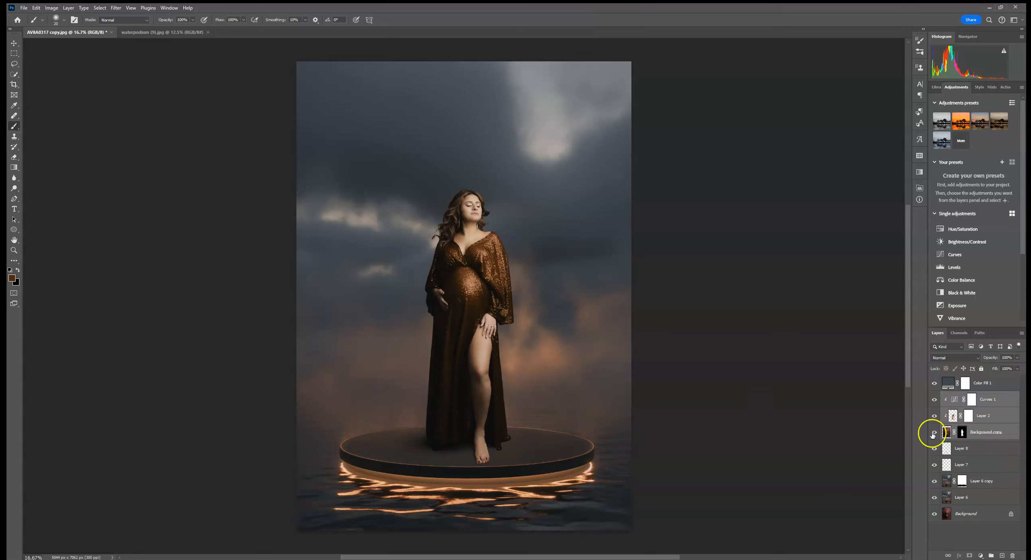
# Step: Flatten the image into a single Background layer
pyautogui.rightClick(975, 514)
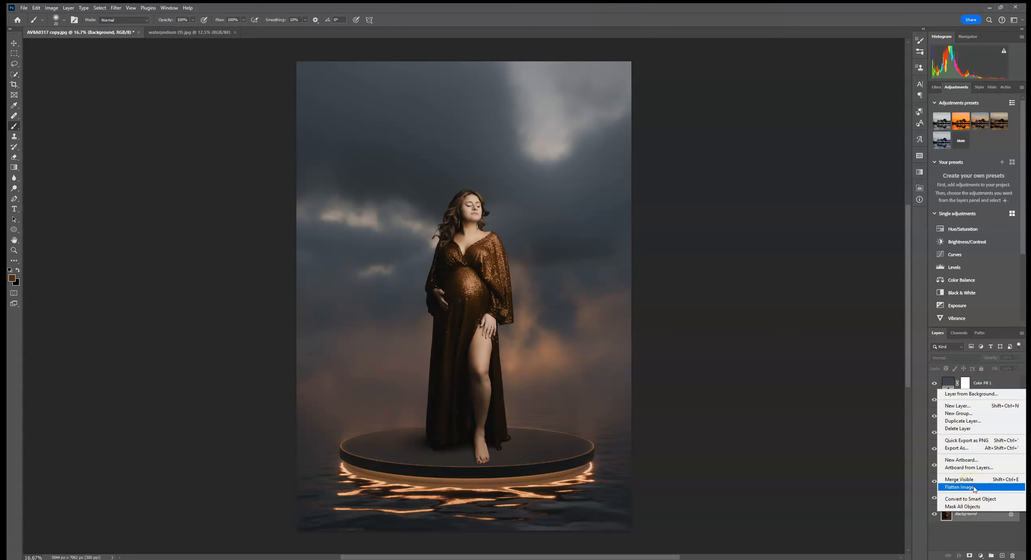
pyautogui.click(974, 489)
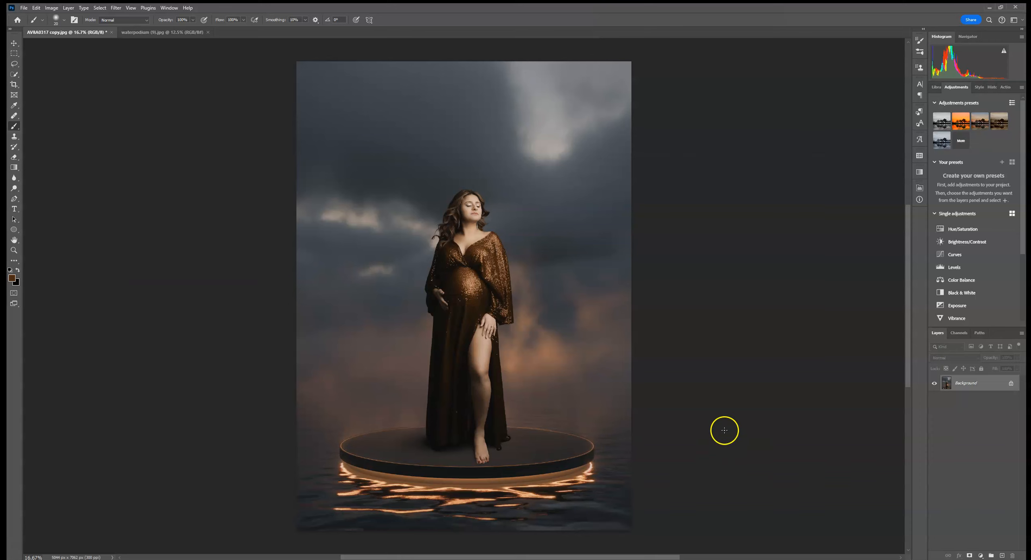
# Step: Clear the 1:1 crop ratio and crop the image tighter around the woman and podium, trimming sky, water and sides
pyautogui.click(14, 84)
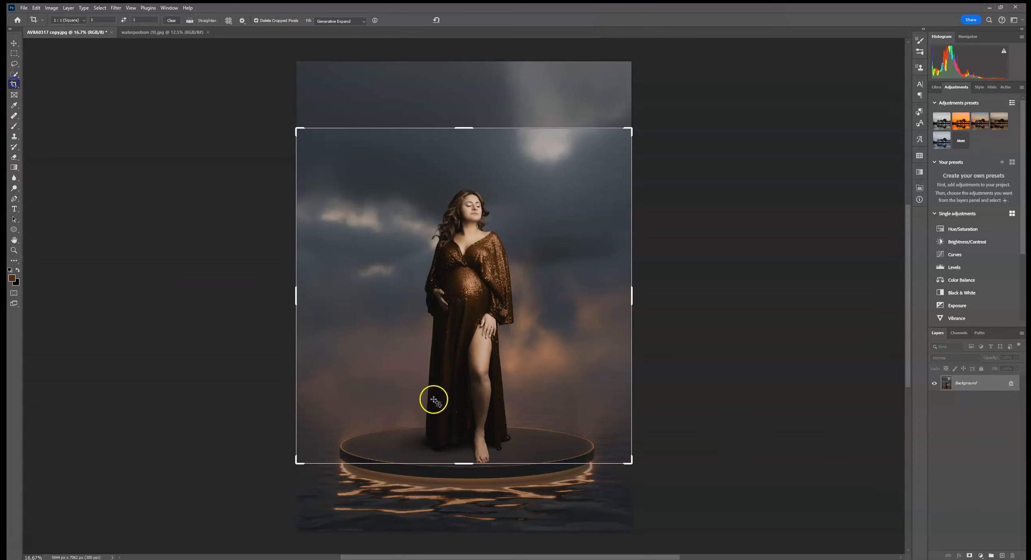
pyautogui.click(172, 21)
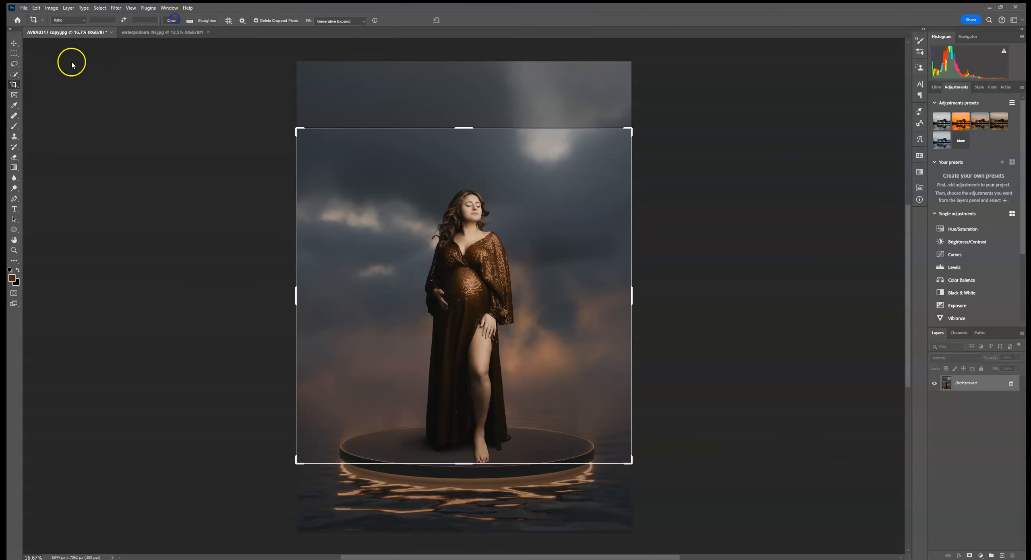
pyautogui.click(13, 56)
pyautogui.click(17, 84)
pyautogui.moveTo(465, 532); pyautogui.dragTo(466, 521)
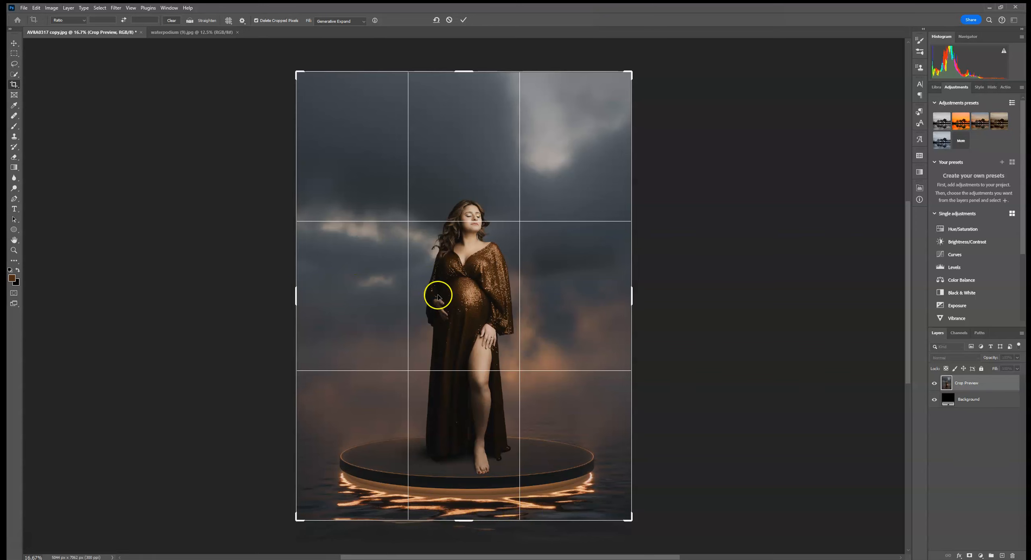
pyautogui.moveTo(465, 71); pyautogui.dragTo(463, 86)
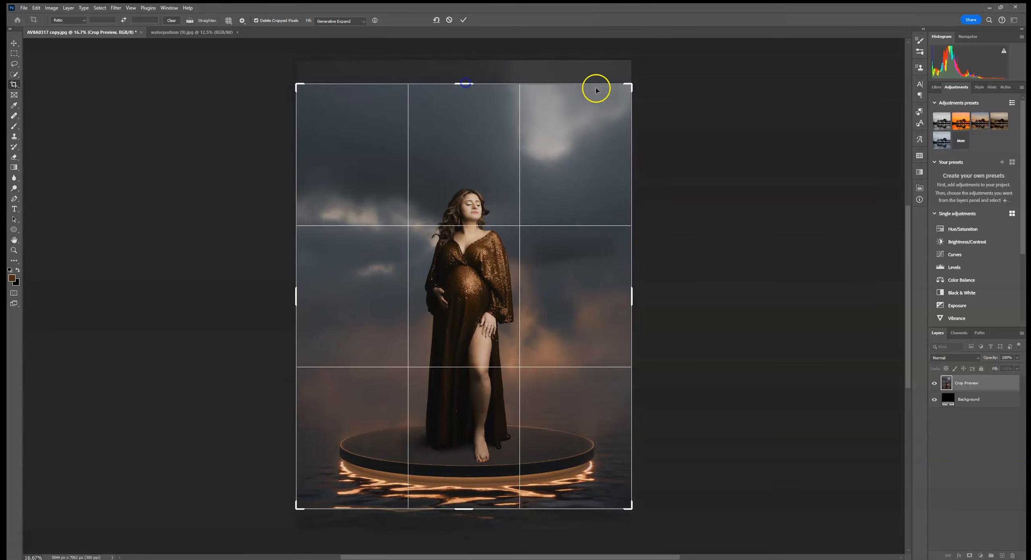
pyautogui.moveTo(628, 86); pyautogui.dragTo(573, 117)
pyautogui.click(464, 20)
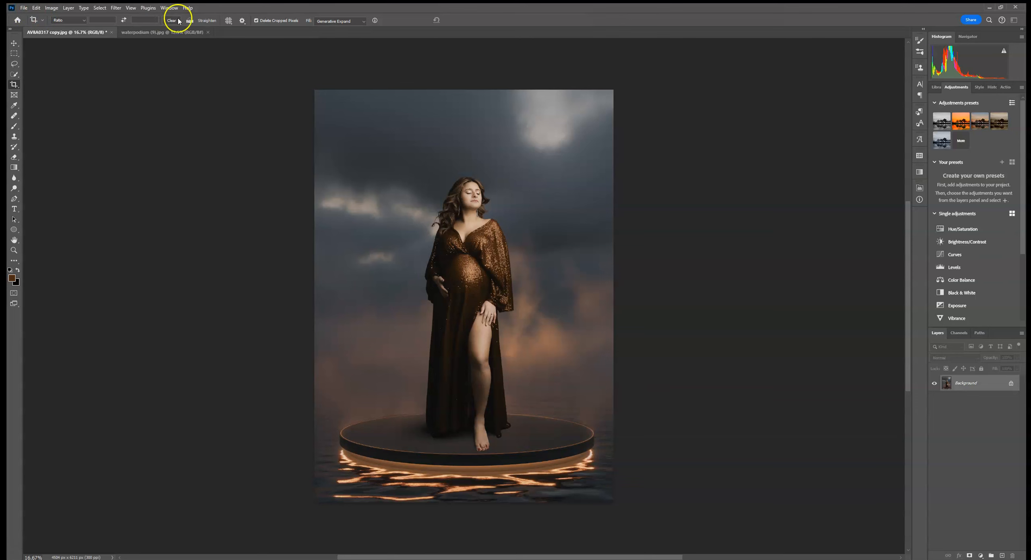
# Step: Undo the crop and show the whole image again
pyautogui.click(36, 8)
pyautogui.click(40, 16)
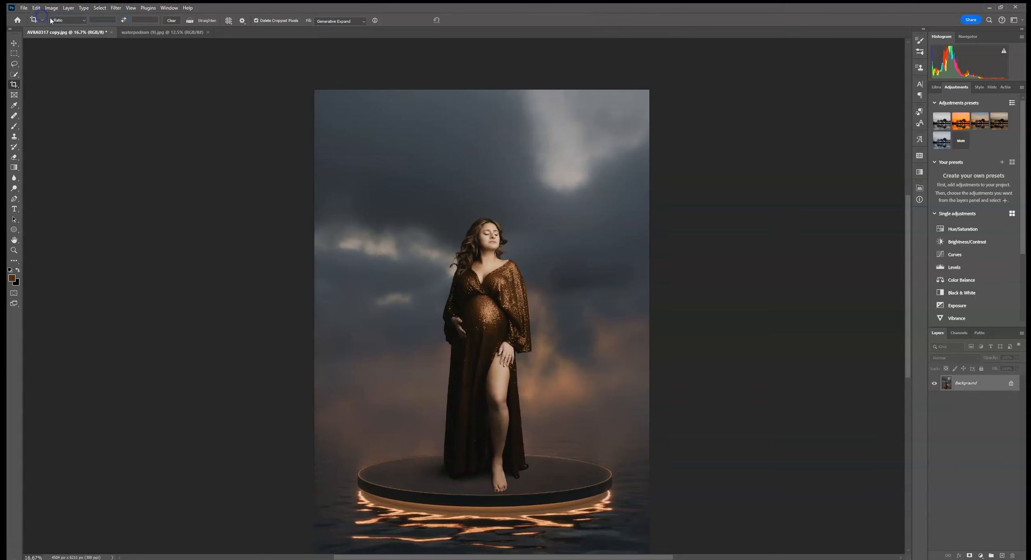
pyautogui.hotkey('ctrl', '-')
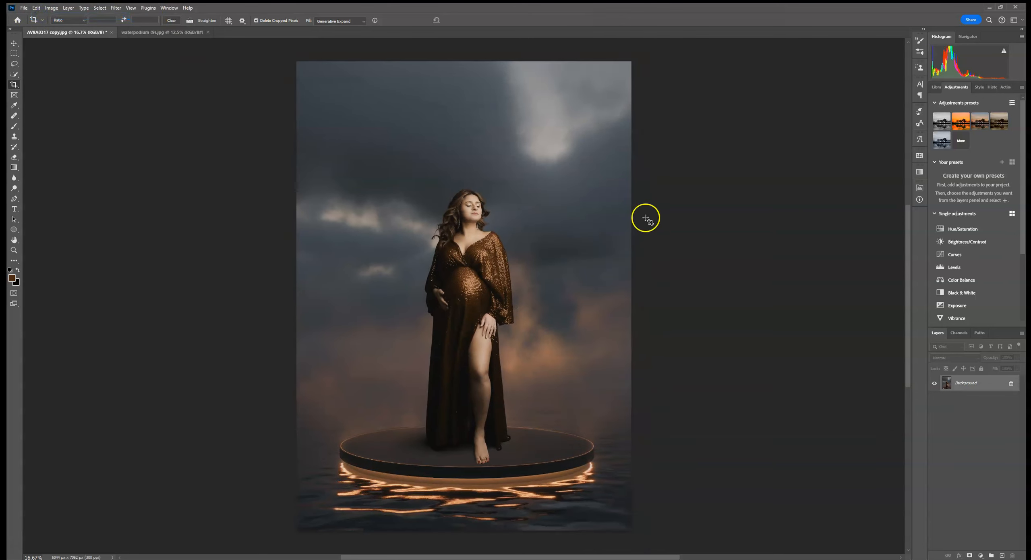
# Step: Start the Flood filter on the flattened image and set its Horizon to 75
pyautogui.click(116, 8)
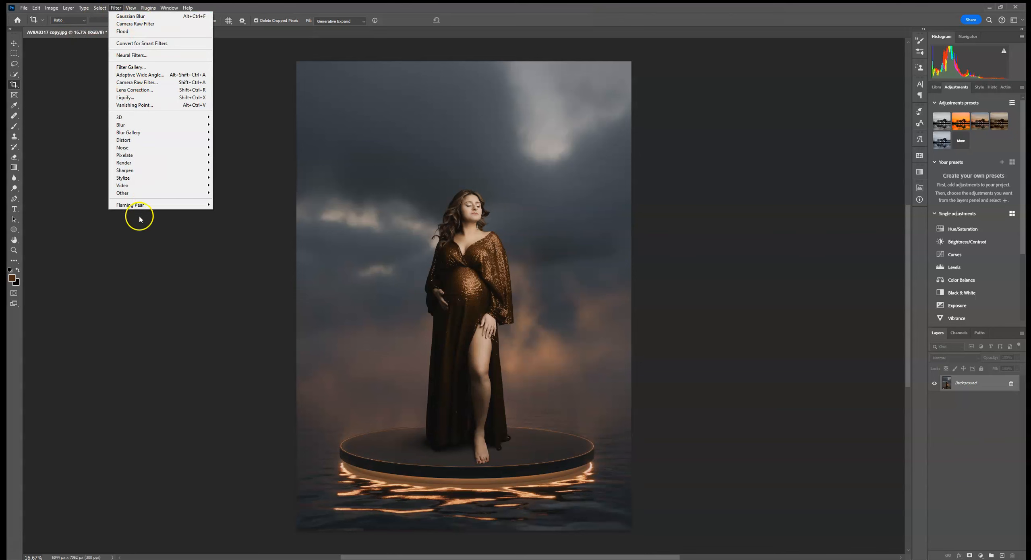
pyautogui.moveTo(138, 206)
pyautogui.click(222, 205)
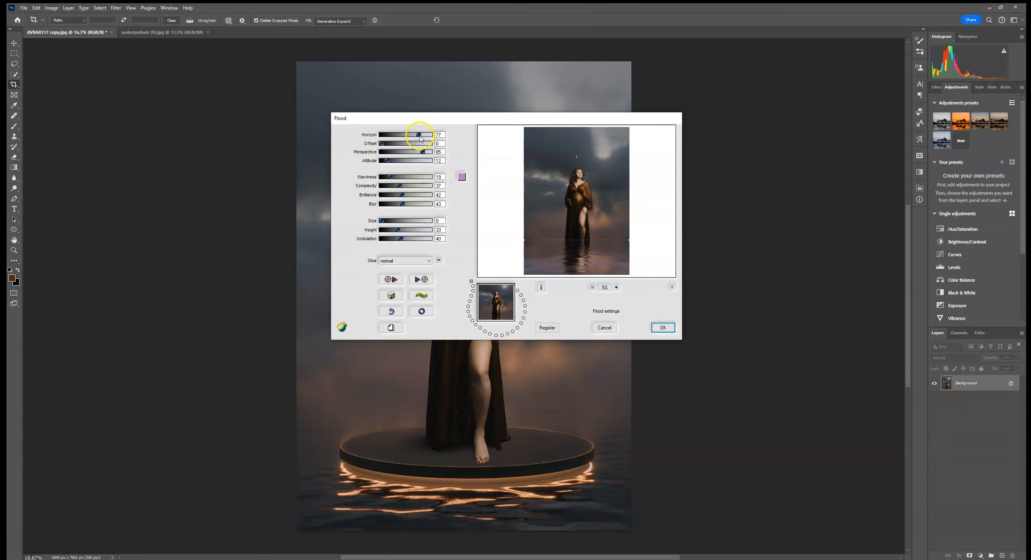
pyautogui.moveTo(413, 135)
pyautogui.mouseDown()
pyautogui.moveTo(401, 136)
pyautogui.moveTo(418, 137)
pyautogui.mouseUp()
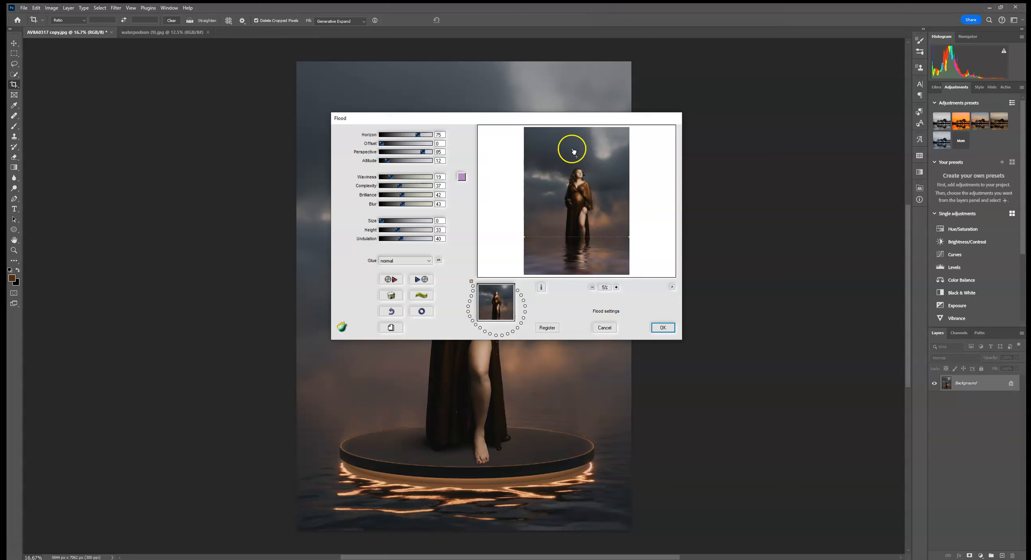
# Step: Change the Flood water colour from light purple to a dark greyish blue
pyautogui.click(462, 176)
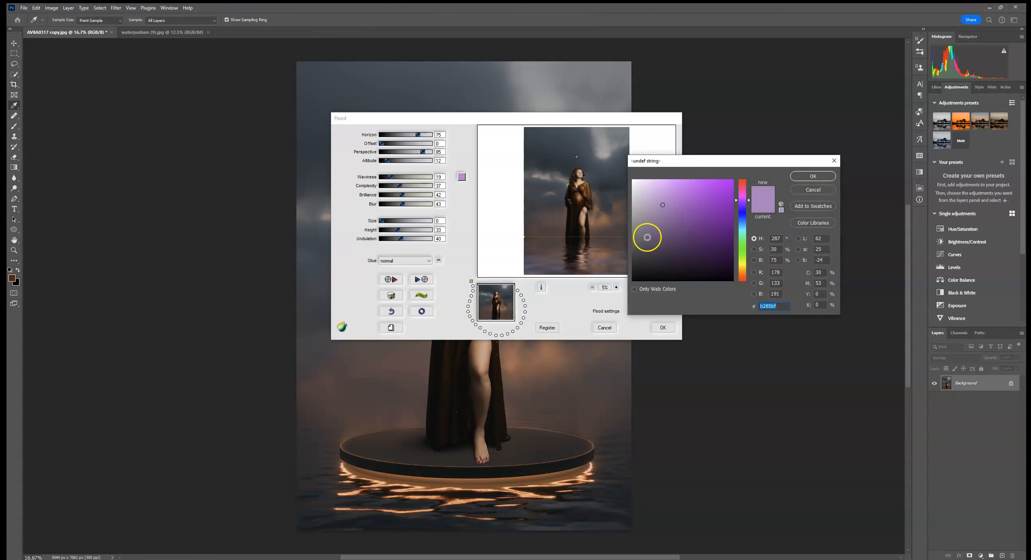
pyautogui.click(743, 218)
pyautogui.click(661, 234)
pyautogui.moveTo(658, 239); pyautogui.dragTo(654, 242)
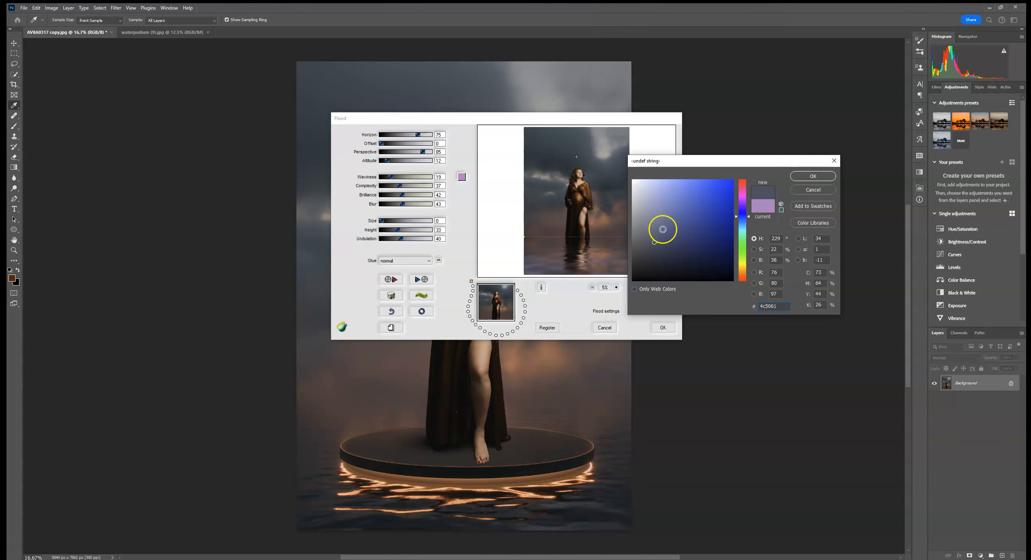
pyautogui.click(742, 220)
pyautogui.click(802, 177)
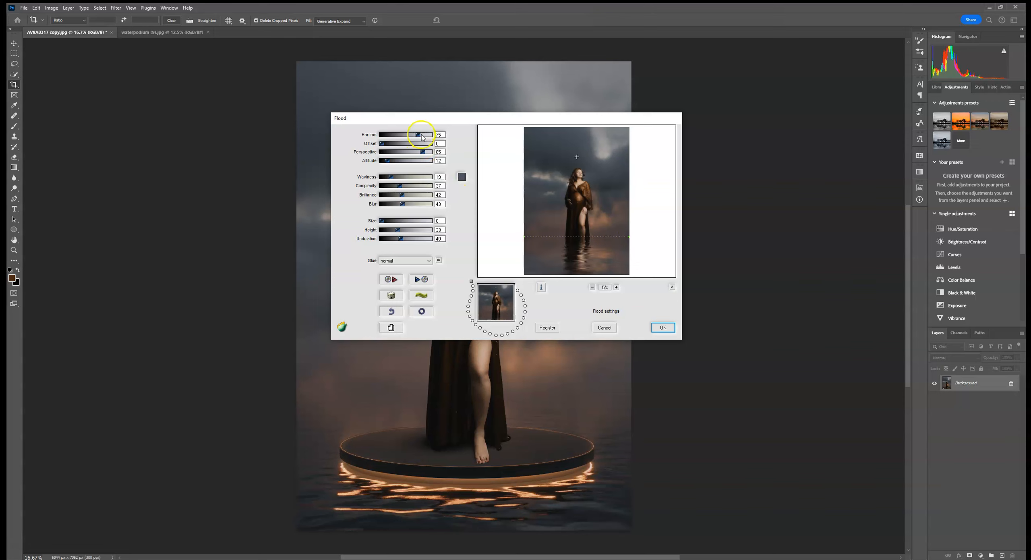
# Step: Apply the Flood reflection with Horizon at 92, and undo it
pyautogui.moveTo(417, 137); pyautogui.dragTo(427, 138)
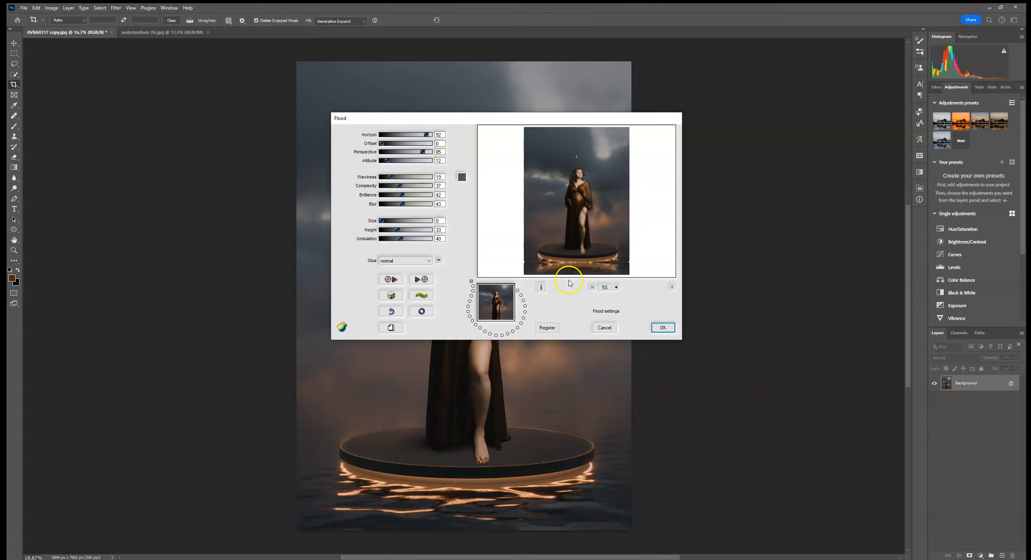
pyautogui.click(671, 329)
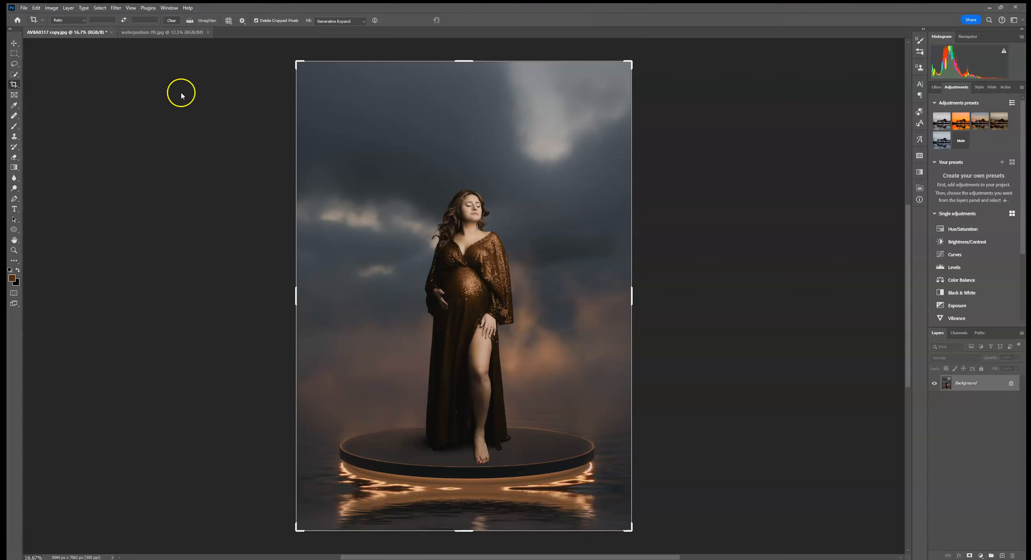
pyautogui.click(36, 8)
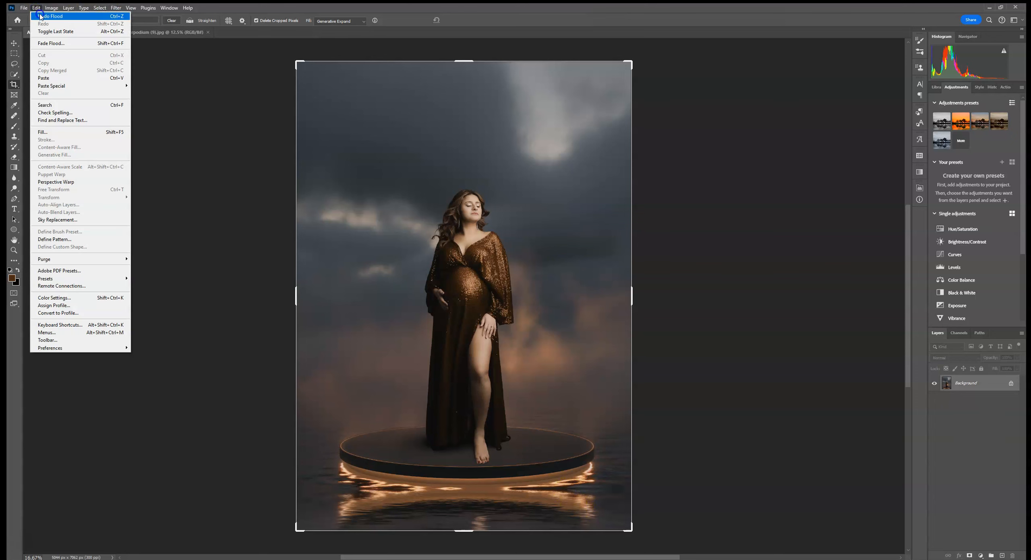
pyautogui.click(50, 16)
# Step: Reopen the Flood filter and set Altitude to 2, Waviness to 61, Complexity to 34 and Horizon to 94
pyautogui.click(115, 8)
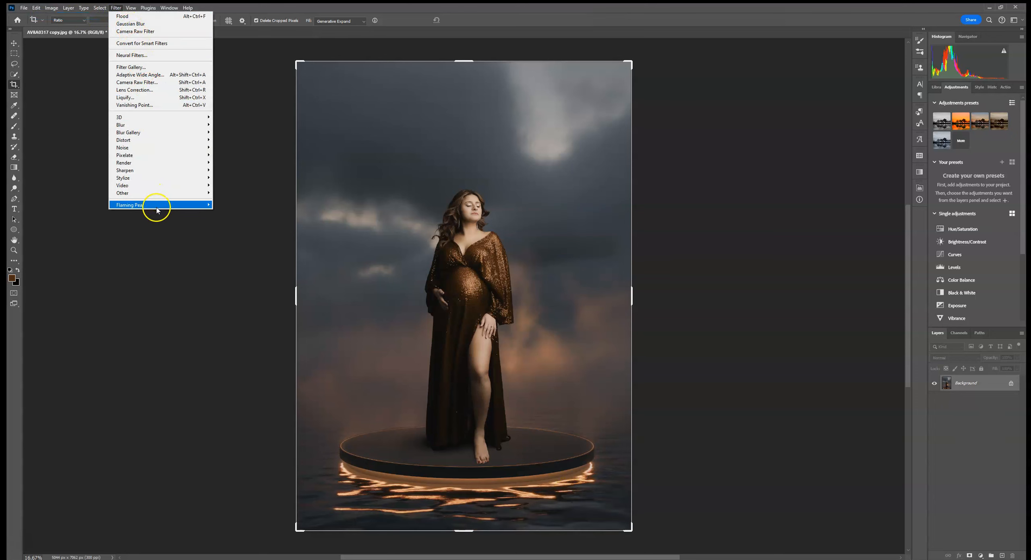
pyautogui.click(233, 206)
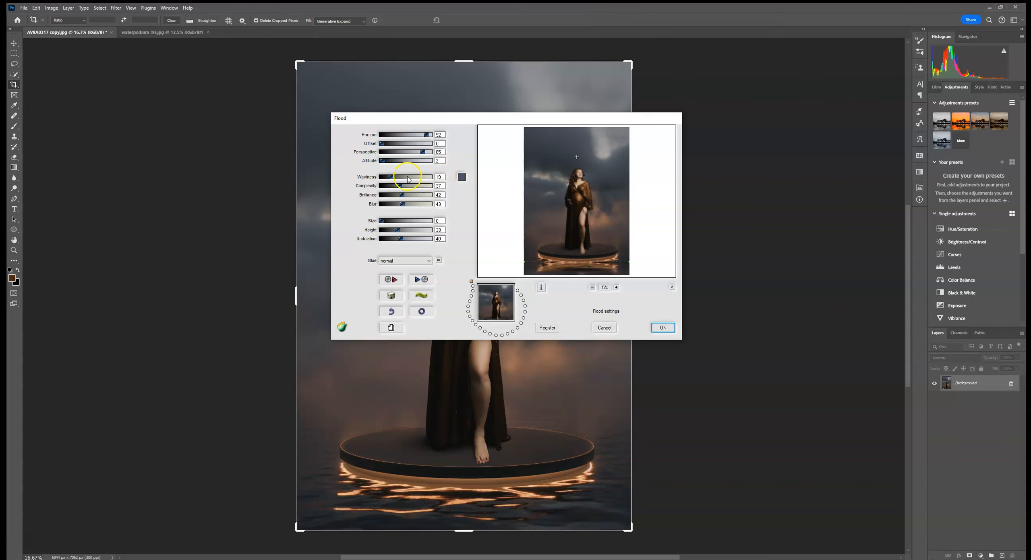
pyautogui.moveTo(405, 179); pyautogui.dragTo(413, 179)
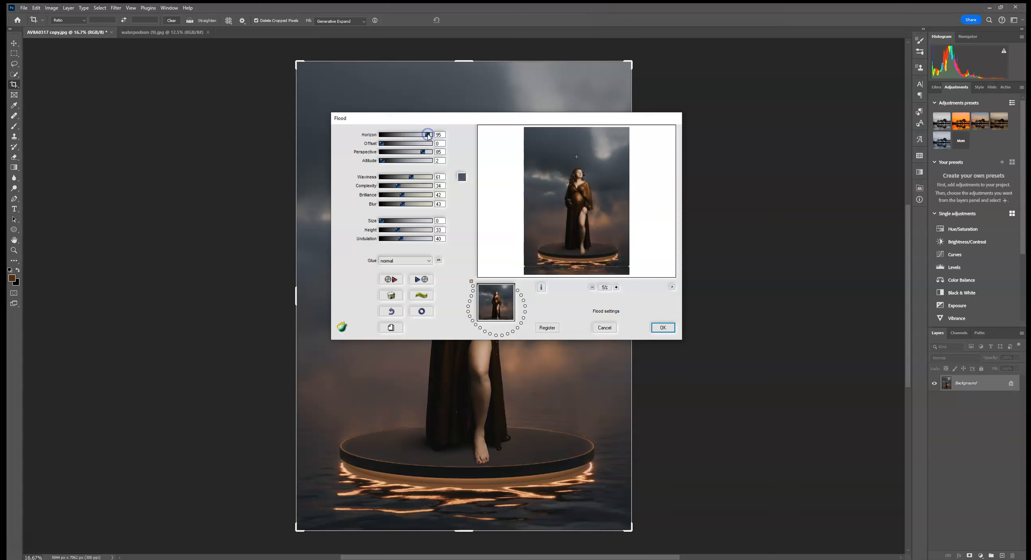
pyautogui.moveTo(429, 135); pyautogui.dragTo(427, 135)
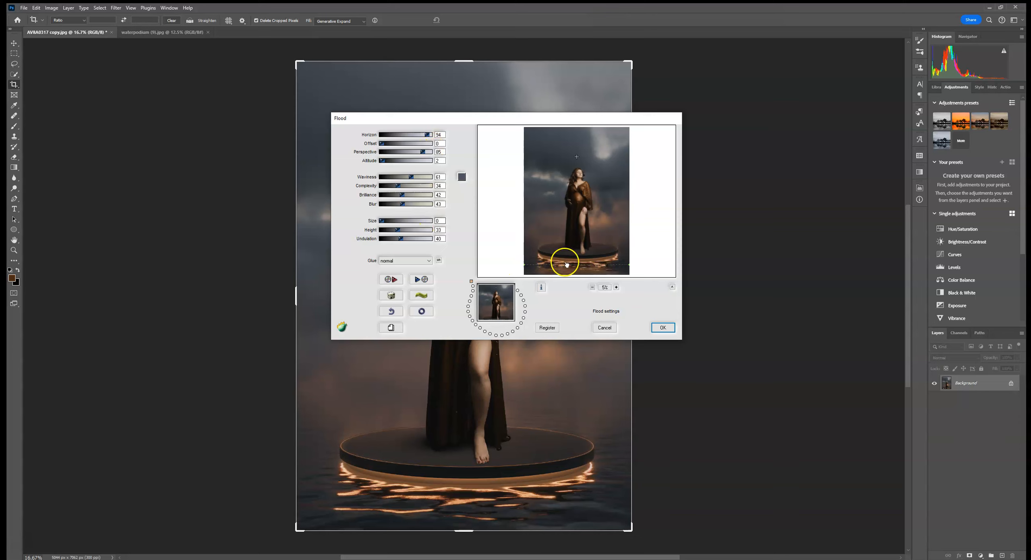
# Step: With the podium enlarged in the Flood preview, set Waviness to 11 and Altitude to 4
pyautogui.click(616, 288)
pyautogui.click(616, 288)
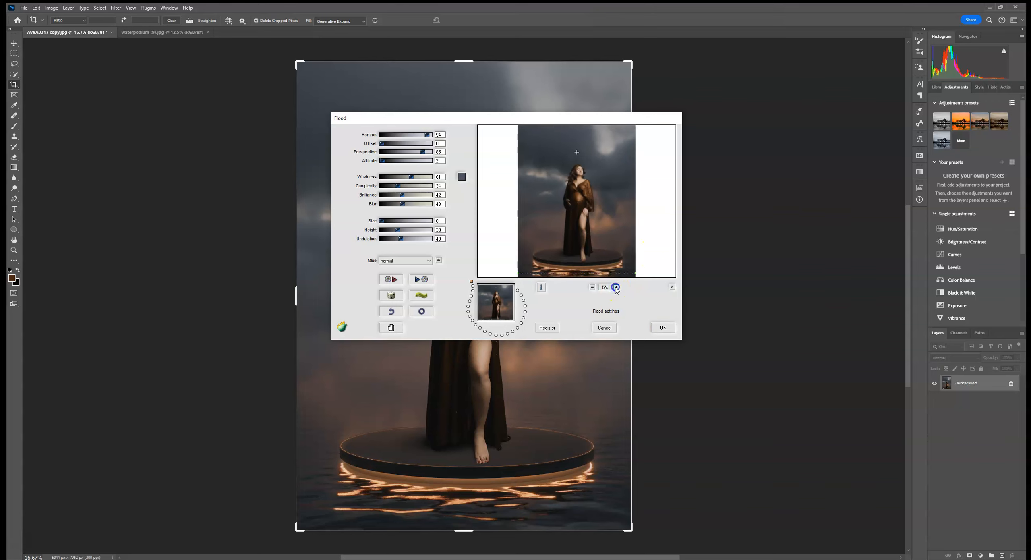
pyautogui.click(616, 288)
pyautogui.moveTo(643, 253); pyautogui.dragTo(641, 189)
pyautogui.click(616, 287)
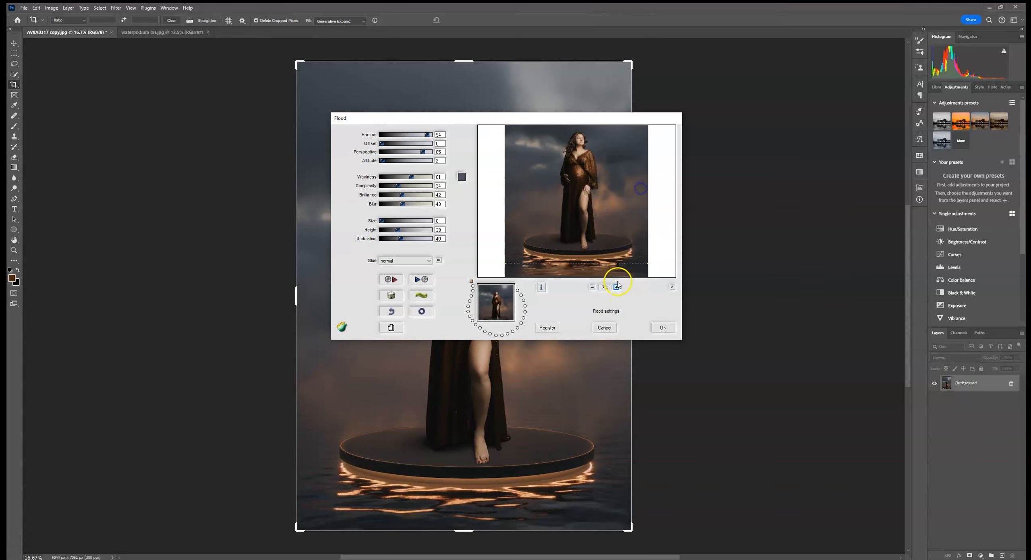
pyautogui.moveTo(624, 239); pyautogui.dragTo(625, 184)
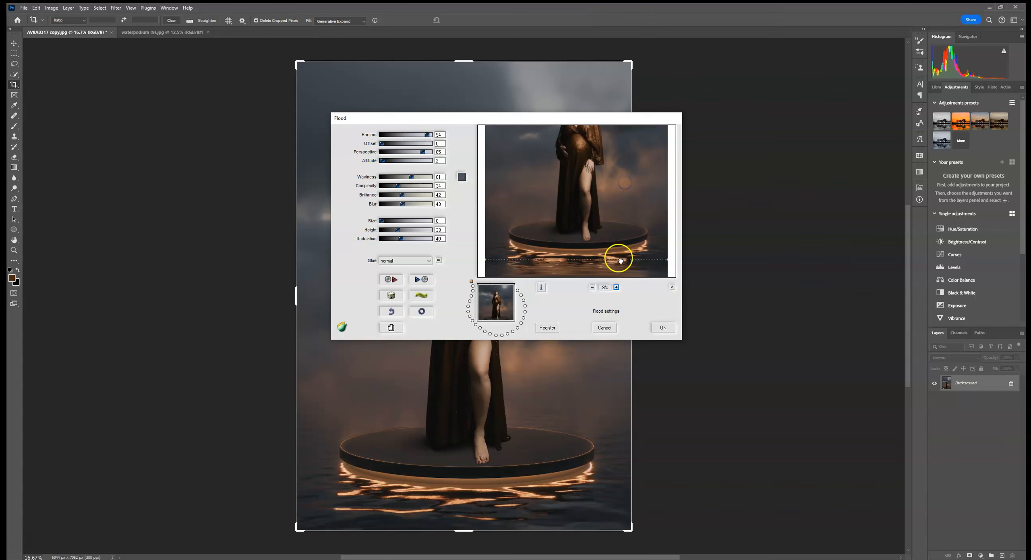
pyautogui.moveTo(409, 179); pyautogui.dragTo(380, 161)
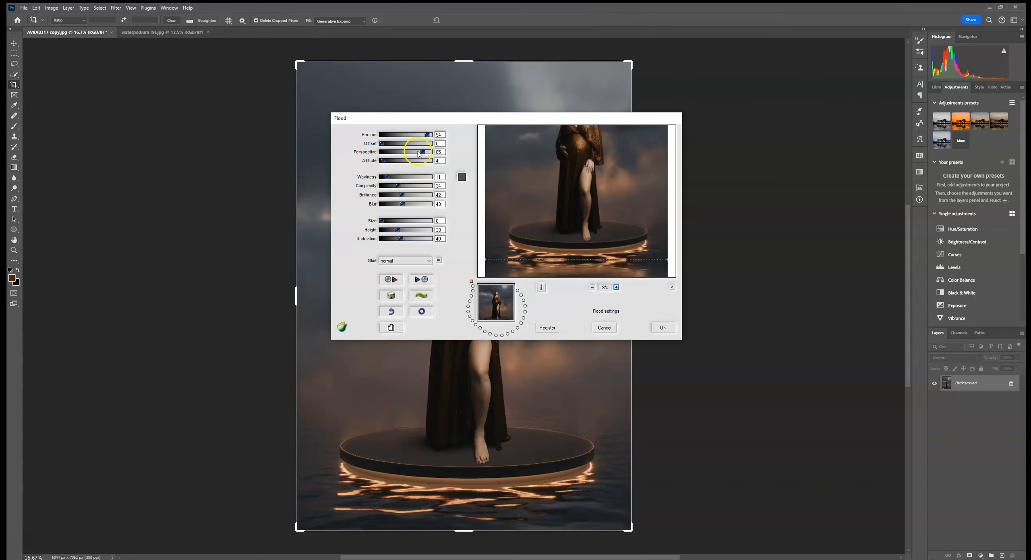
# Step: Set Flood's Perspective to 87, Altitude to 1, Waviness to 13, Complexity to 32 and Brilliance to 47, and apply the filter
pyautogui.moveTo(409, 154)
pyautogui.mouseDown()
pyautogui.moveTo(391, 157)
pyautogui.moveTo(427, 155)
pyautogui.mouseUp()
pyautogui.moveTo(396, 196); pyautogui.dragTo(403, 196)
pyautogui.moveTo(405, 188); pyautogui.dragTo(413, 189)
pyautogui.moveTo(384, 178)
pyautogui.mouseDown()
pyautogui.moveTo(393, 177)
pyautogui.moveTo(382, 163)
pyautogui.mouseUp()
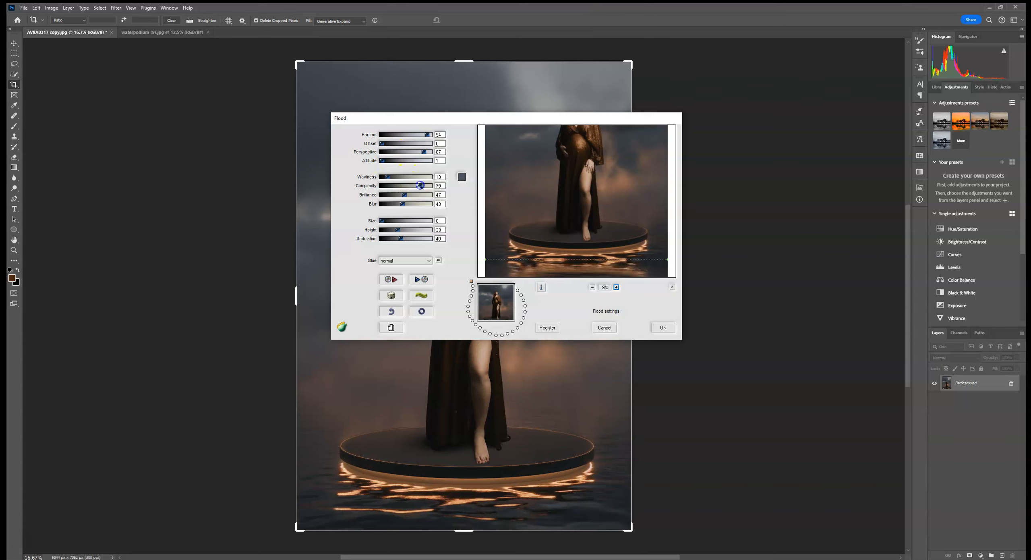
pyautogui.moveTo(407, 186); pyautogui.dragTo(395, 186)
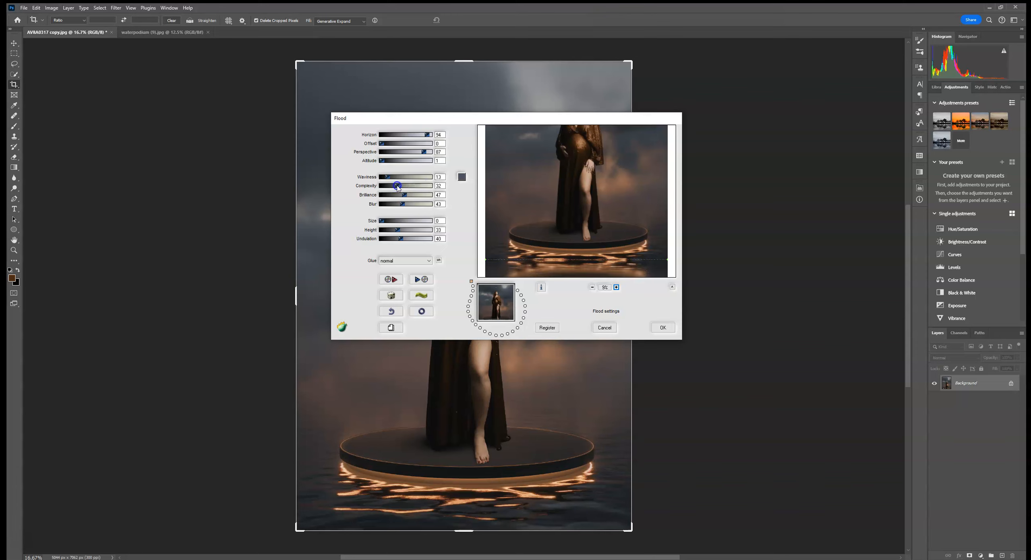
pyautogui.click(663, 327)
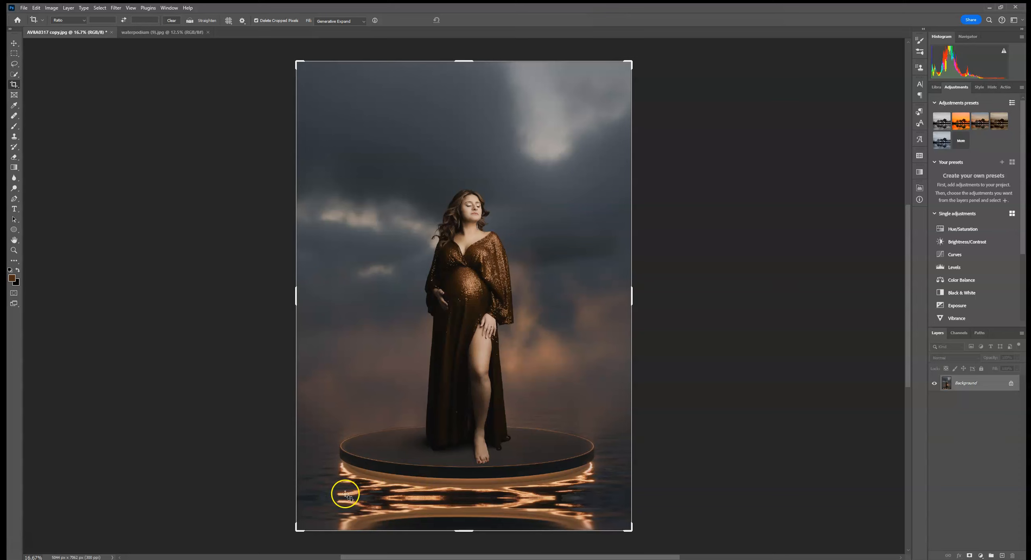
# Step: Apply the Flood filter a second time with Horizon at 93
pyautogui.click(115, 8)
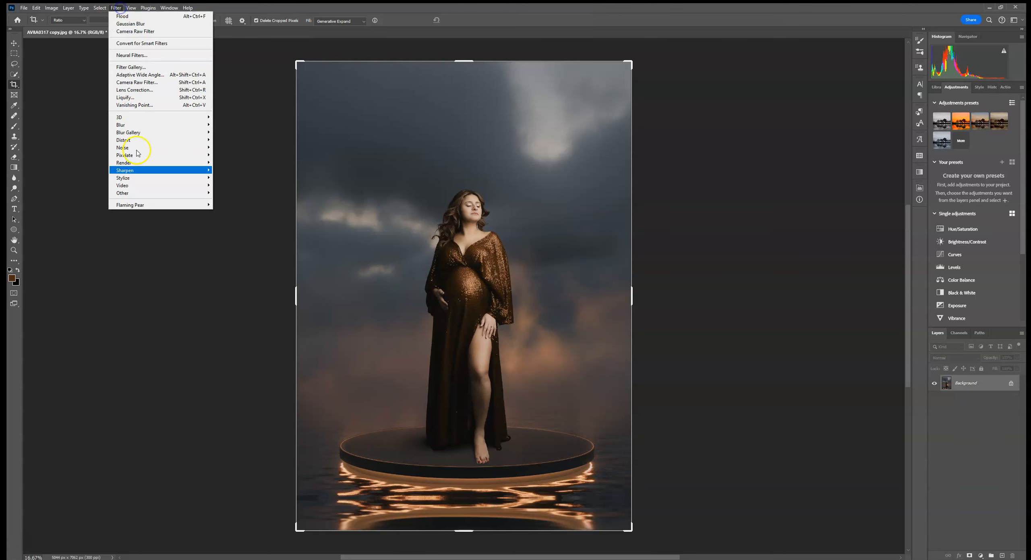
pyautogui.moveTo(141, 206)
pyautogui.click(225, 206)
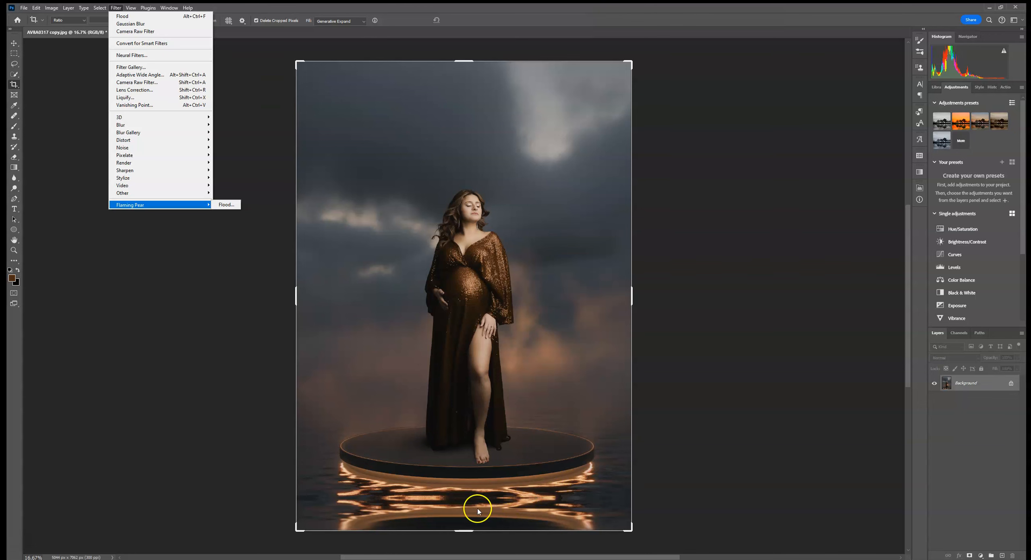
pyautogui.click(225, 206)
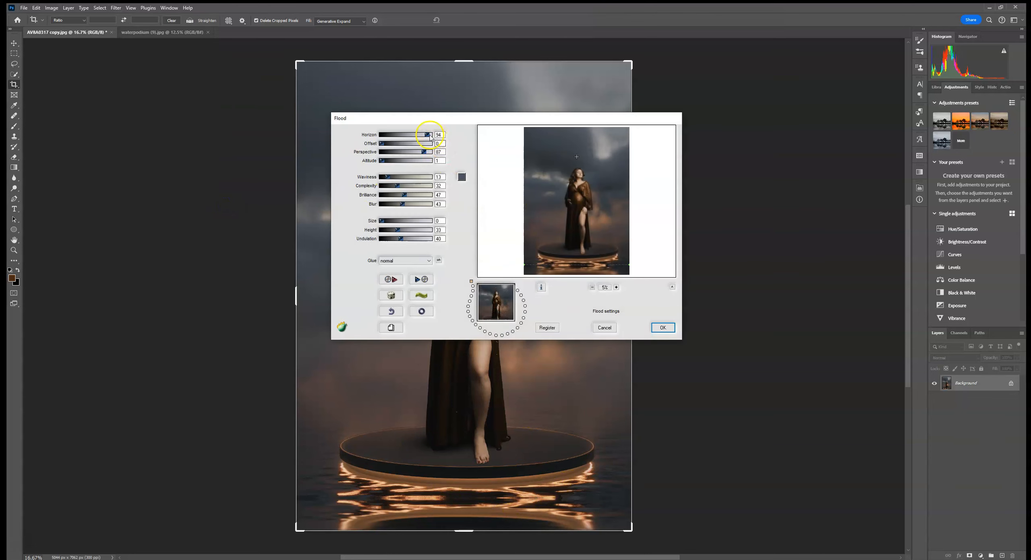
pyautogui.moveTo(427, 135); pyautogui.dragTo(428, 135)
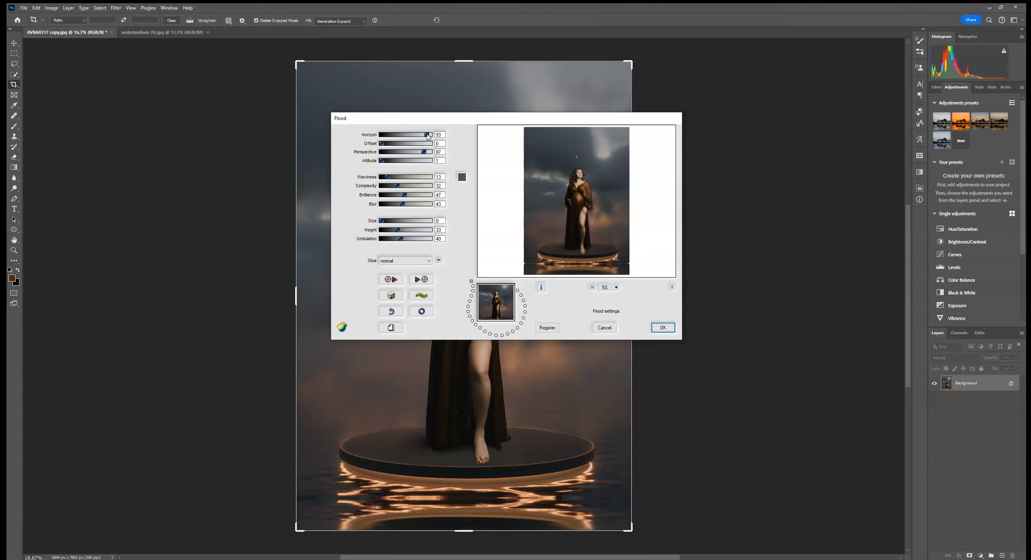
pyautogui.click(552, 237)
pyautogui.click(670, 327)
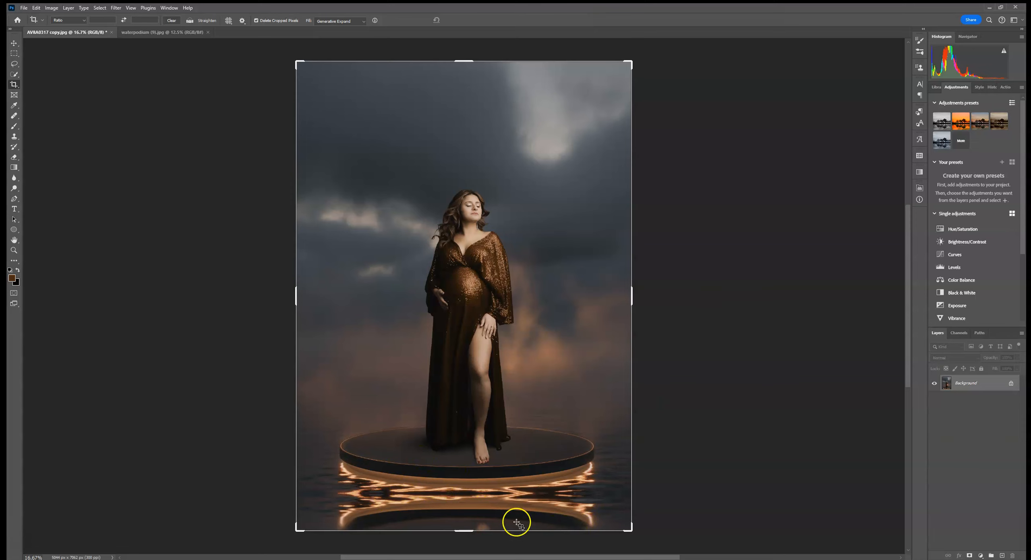
# Step: Apply Flood once more with a slightly adjusted horizon, and revert the image to its Flatten Image history state
pyautogui.click(116, 8)
pyautogui.moveTo(174, 205)
pyautogui.click(221, 205)
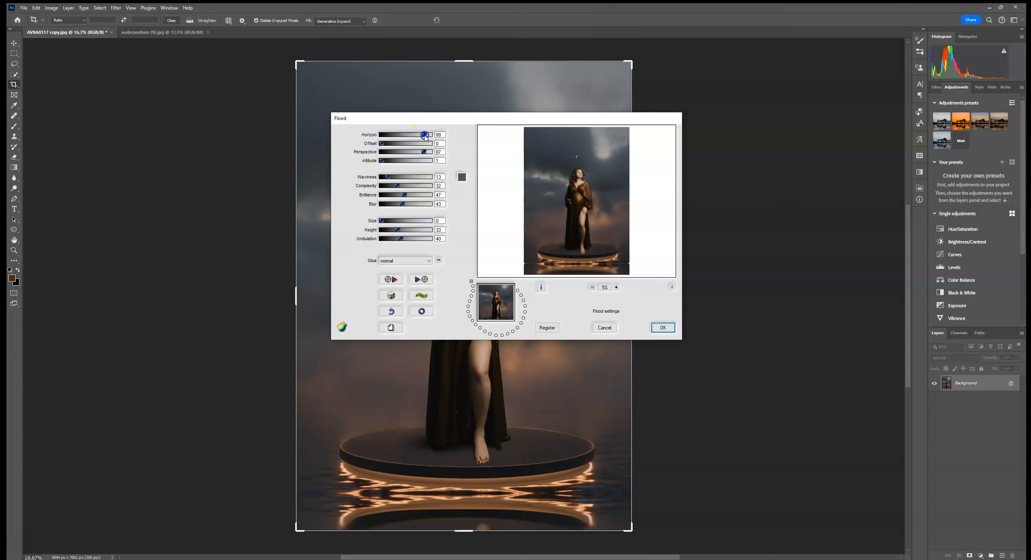
pyautogui.moveTo(427, 137); pyautogui.dragTo(428, 138)
pyautogui.click(669, 327)
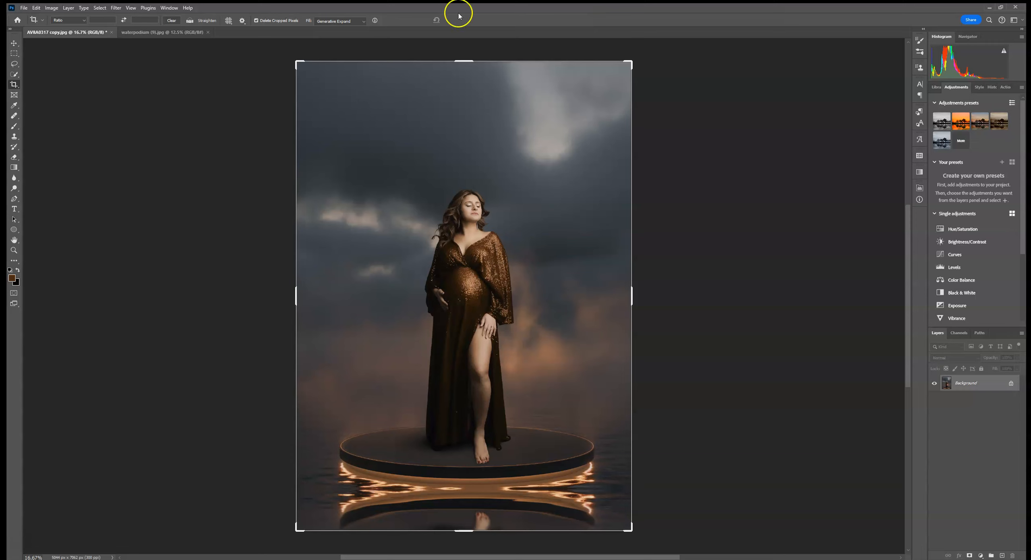
pyautogui.click(996, 87)
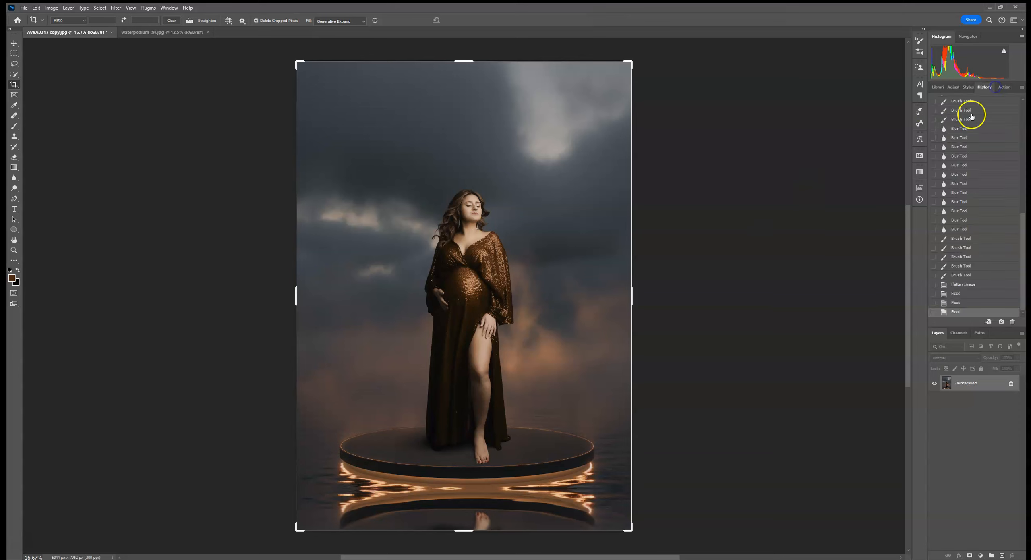
pyautogui.click(965, 285)
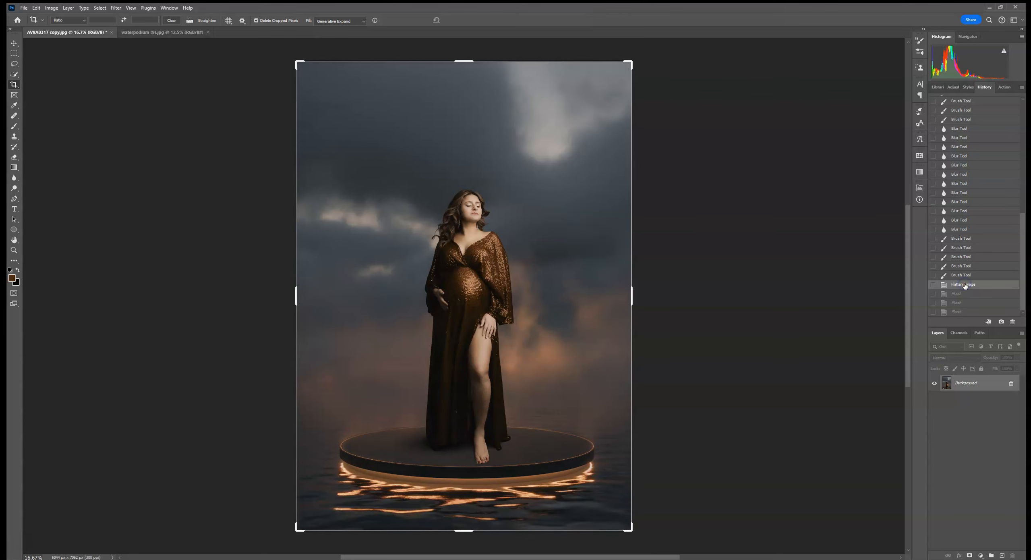
# Step: Crop the flattened image tighter around the woman and podium, trimming the sky, sides and lower water
pyautogui.click(464, 531)
pyautogui.moveTo(464, 531); pyautogui.dragTo(464, 507)
pyautogui.click(490, 63)
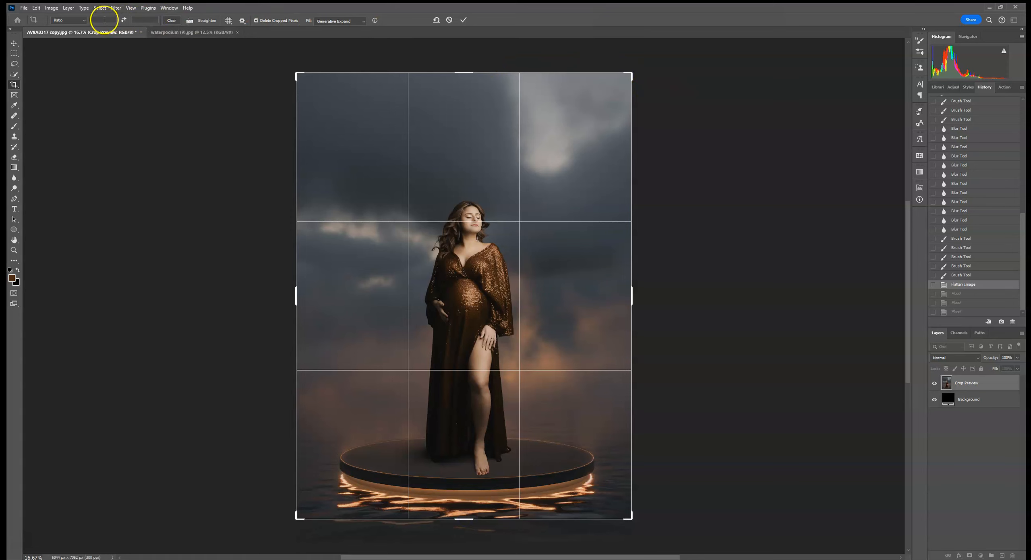
pyautogui.moveTo(630, 74); pyautogui.dragTo(612, 88)
pyautogui.moveTo(574, 135); pyautogui.dragTo(554, 136)
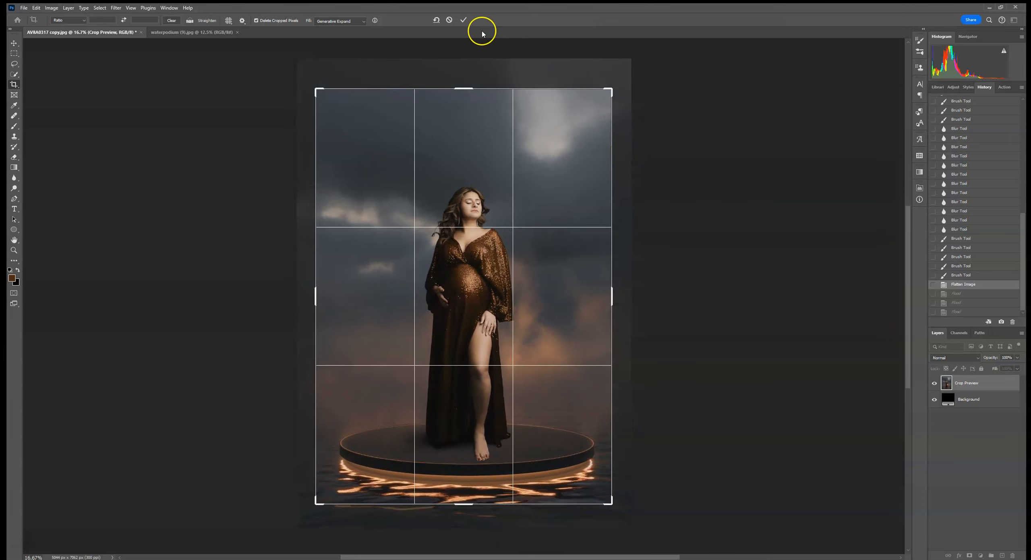
pyautogui.click(464, 20)
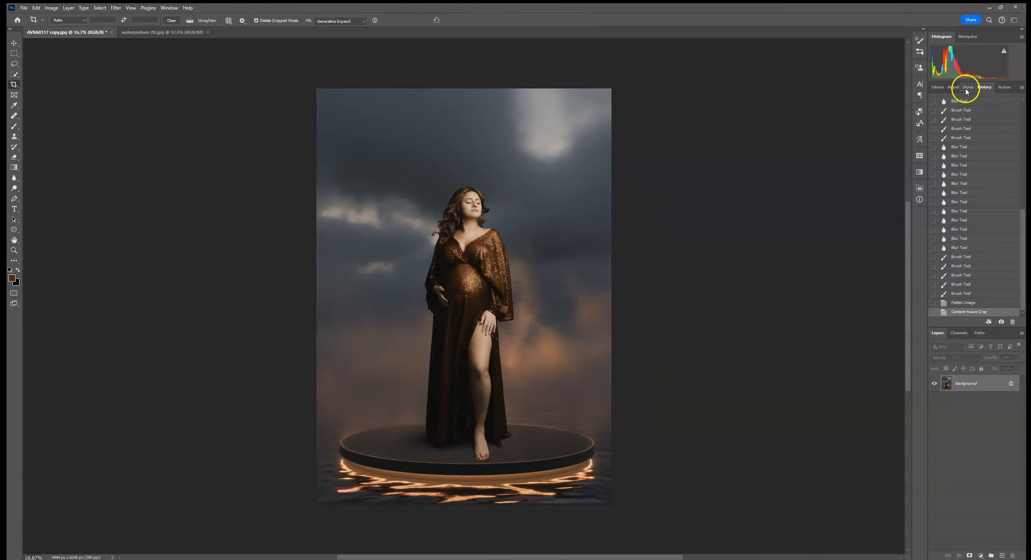
# Step: Compare the original studio portrait with the cropped composite by switching between their history states
pyautogui.moveTo(1021, 227)
pyautogui.mouseDown()
pyautogui.moveTo(1014, 105)
pyautogui.moveTo(1026, 262)
pyautogui.mouseUp()
pyautogui.click(1002, 106)
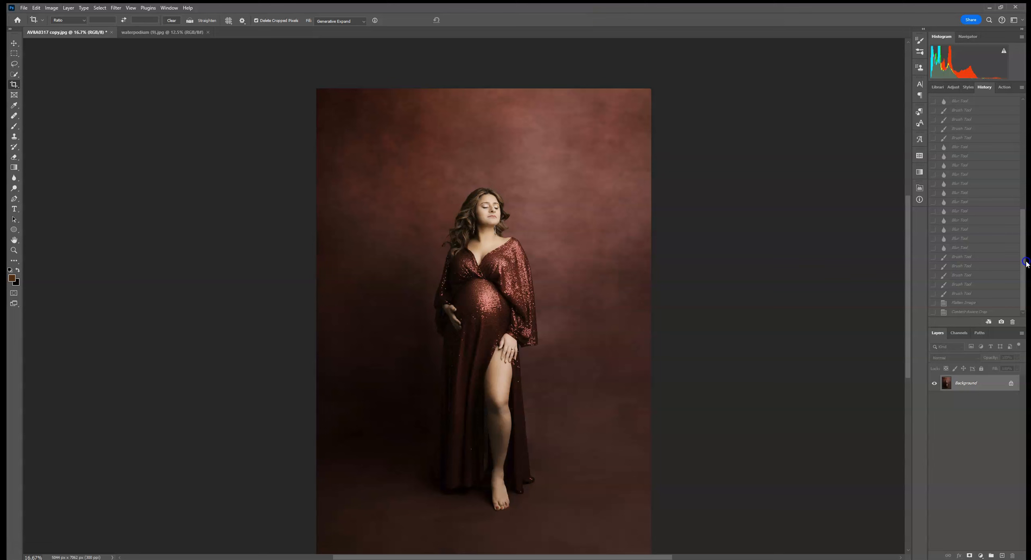
pyautogui.click(974, 313)
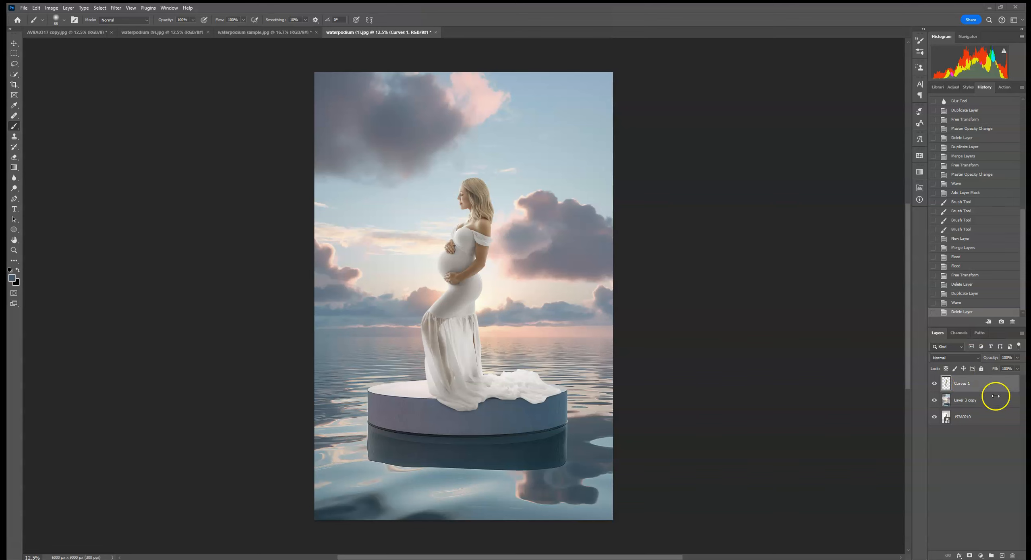
# Step: In the waterpodium (1) document, duplicate the Curves 1 layer
pyautogui.moveTo(996, 393); pyautogui.dragTo(1002, 555)
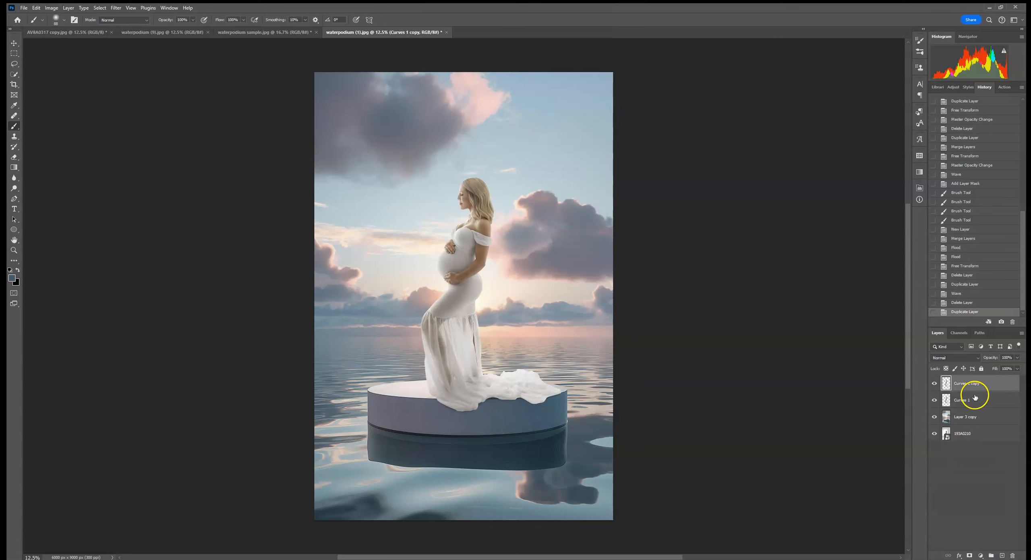
# Step: Apply the Flaming Pear Flood filter to the Curves 1 copy layer to create the woman's water reflection
pyautogui.click(115, 8)
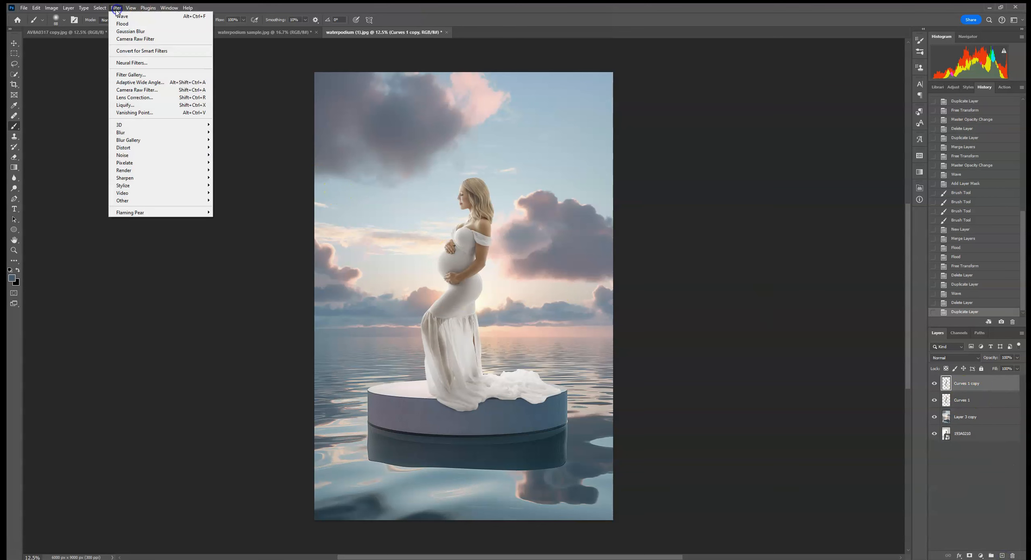
pyautogui.moveTo(185, 213)
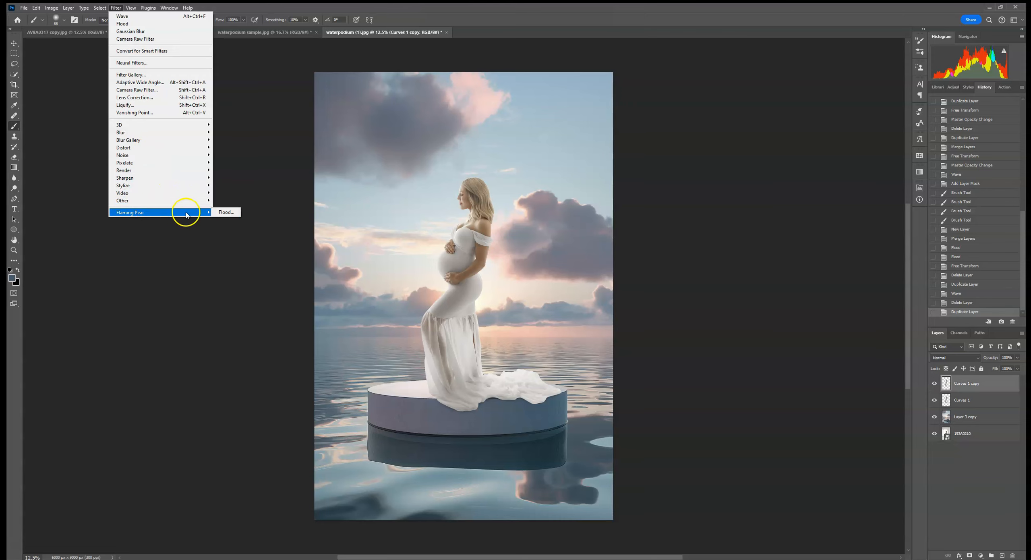
pyautogui.click(218, 214)
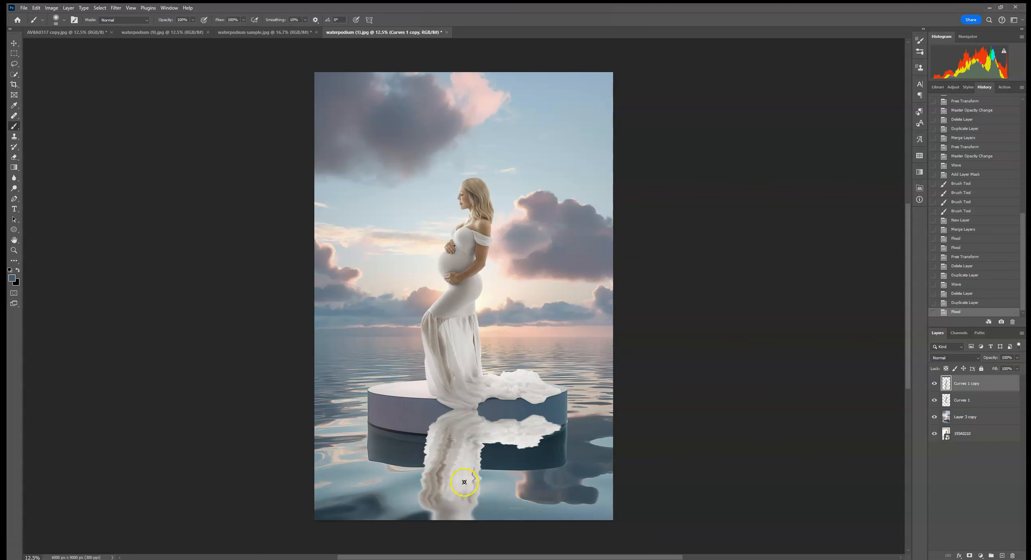
# Step: Add a layer mask to Curves 1 copy and hide a thin strip of the dress reflection along the podium reflection's lower edge
pyautogui.click(970, 555)
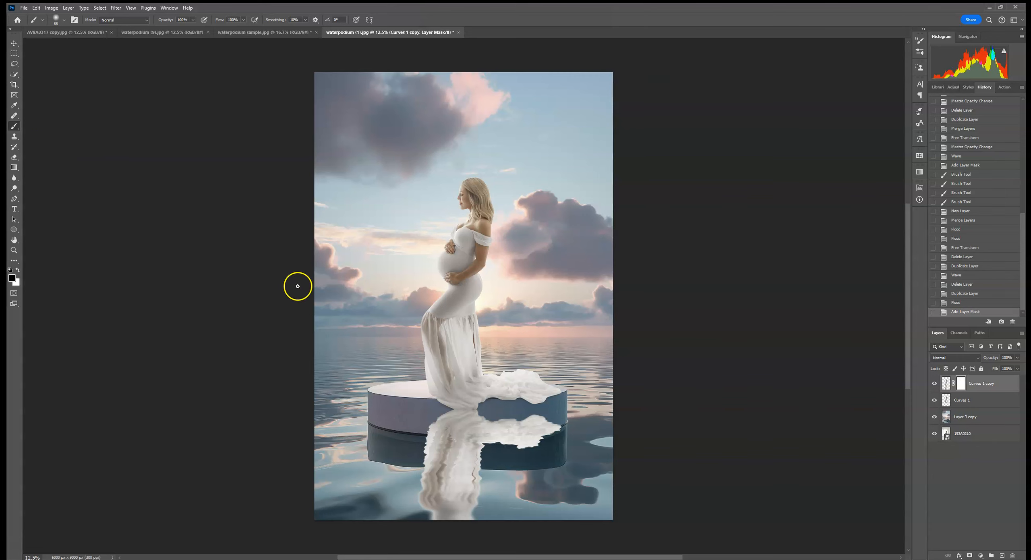
pyautogui.hotkey('ctrl', '+')
pyautogui.moveTo(428, 369); pyautogui.dragTo(427, 256)
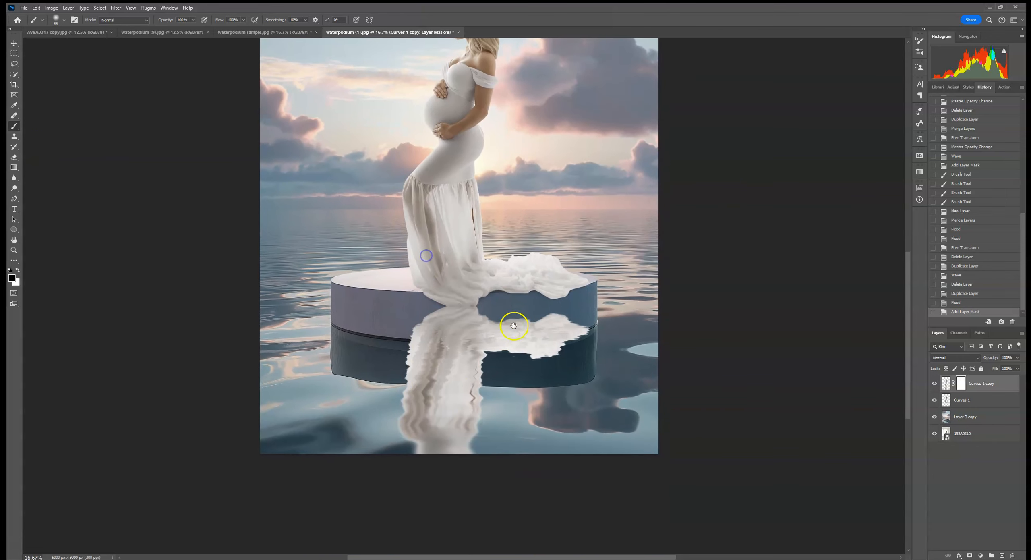
pyautogui.click(64, 19)
pyautogui.click(64, 45)
pyautogui.moveTo(422, 375); pyautogui.dragTo(402, 377)
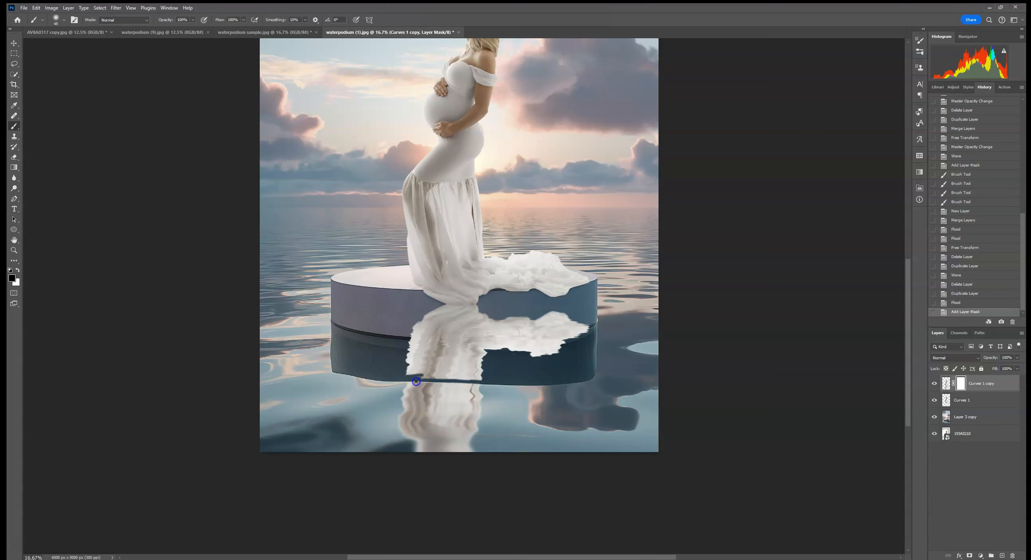
# Step: Refine the mask along the podium reflection's lower edge, restoring the dress reflection just below it and hiding the strip just above
pyautogui.moveTo(434, 380); pyautogui.dragTo(433, 297)
pyautogui.hotkey('ctrl', '+')
pyautogui.hotkey('ctrl', '+')
pyautogui.press('x')
pyautogui.moveTo(401, 390); pyautogui.dragTo(364, 389)
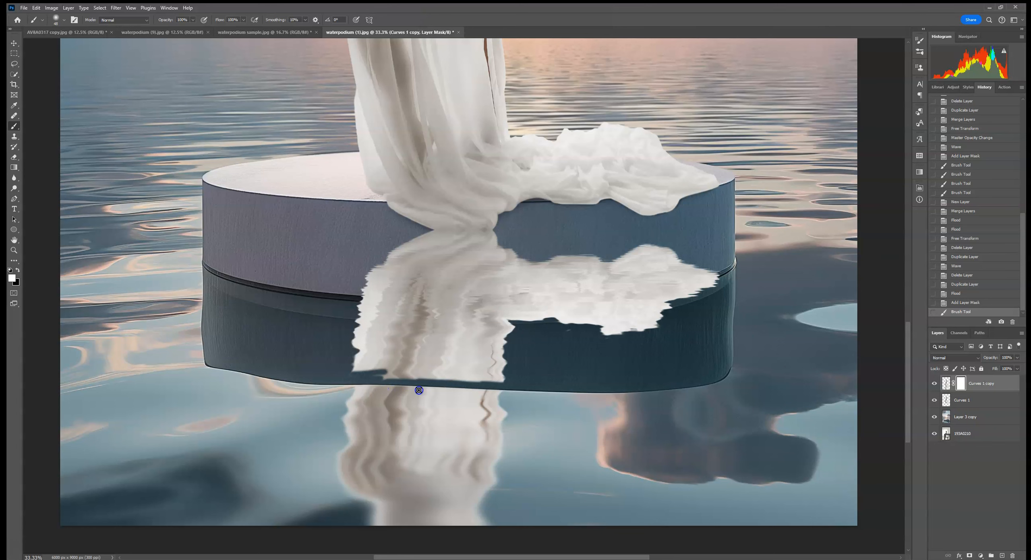
pyautogui.moveTo(499, 393)
pyautogui.mouseDown()
pyautogui.moveTo(511, 390)
pyautogui.moveTo(465, 382)
pyautogui.mouseUp()
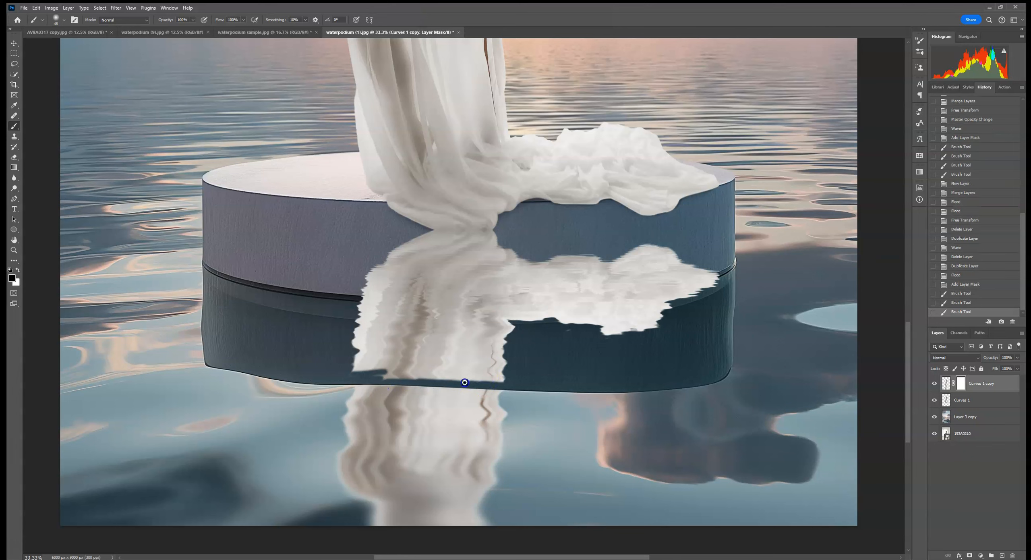
# Step: Enlarge the soft round brush and mask out the dress reflection covering the podium's side and the podium's dark reflection
pyautogui.click(63, 20)
pyautogui.click(79, 44)
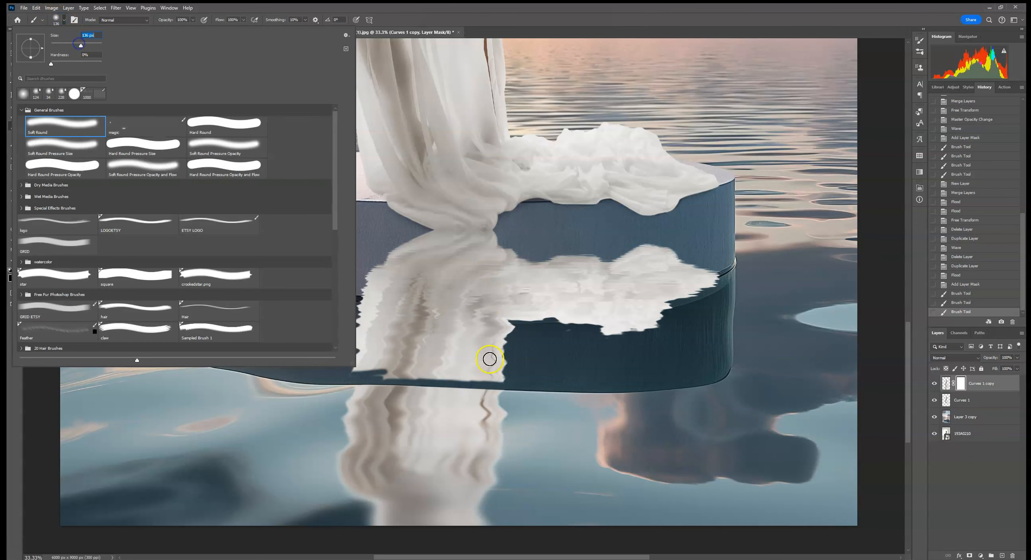
pyautogui.click(491, 339)
pyautogui.moveTo(525, 341)
pyautogui.mouseDown()
pyautogui.moveTo(485, 368)
pyautogui.moveTo(493, 378)
pyautogui.moveTo(531, 366)
pyautogui.moveTo(464, 350)
pyautogui.moveTo(362, 359)
pyautogui.moveTo(439, 369)
pyautogui.moveTo(397, 374)
pyautogui.moveTo(485, 369)
pyautogui.moveTo(383, 371)
pyautogui.moveTo(451, 376)
pyautogui.moveTo(320, 363)
pyautogui.moveTo(381, 371)
pyautogui.mouseUp()
pyautogui.click(59, 19)
pyautogui.moveTo(85, 45); pyautogui.dragTo(92, 46)
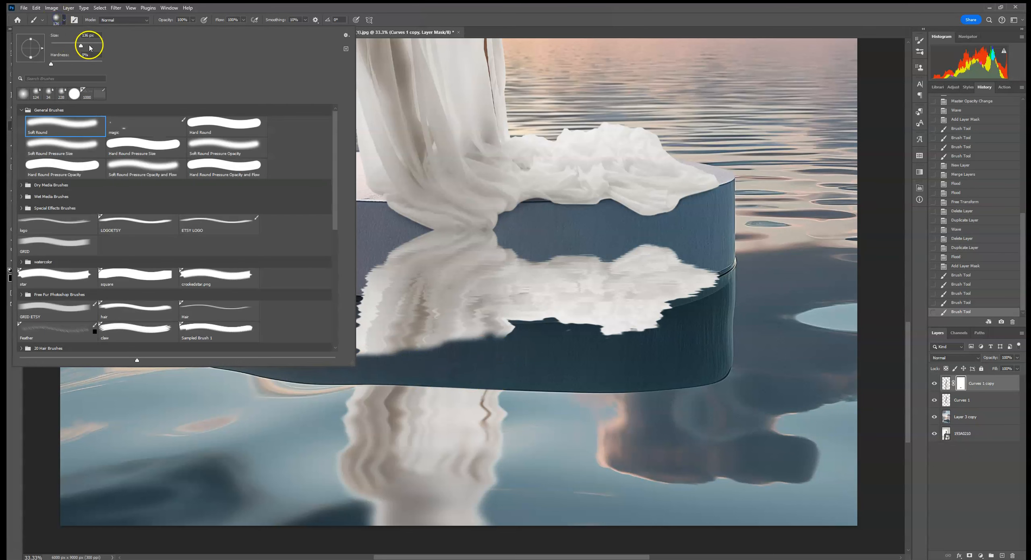
pyautogui.moveTo(587, 263)
pyautogui.mouseDown()
pyautogui.moveTo(380, 228)
pyautogui.moveTo(681, 247)
pyautogui.moveTo(537, 267)
pyautogui.moveTo(752, 298)
pyautogui.moveTo(588, 315)
pyautogui.moveTo(558, 343)
pyautogui.moveTo(645, 318)
pyautogui.moveTo(586, 293)
pyautogui.moveTo(417, 265)
pyautogui.moveTo(438, 244)
pyautogui.moveTo(448, 303)
pyautogui.moveTo(272, 311)
pyautogui.moveTo(337, 344)
pyautogui.moveTo(396, 351)
pyautogui.moveTo(547, 310)
pyautogui.moveTo(380, 315)
pyautogui.moveTo(280, 272)
pyautogui.moveTo(296, 252)
pyautogui.moveTo(566, 299)
pyautogui.mouseUp()
pyautogui.hotkey('ctrl', '0')
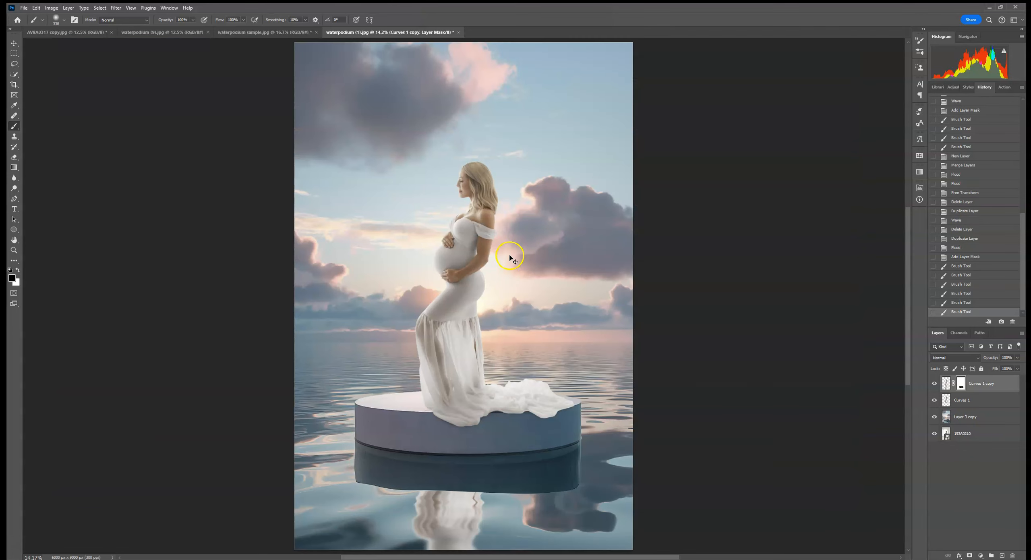